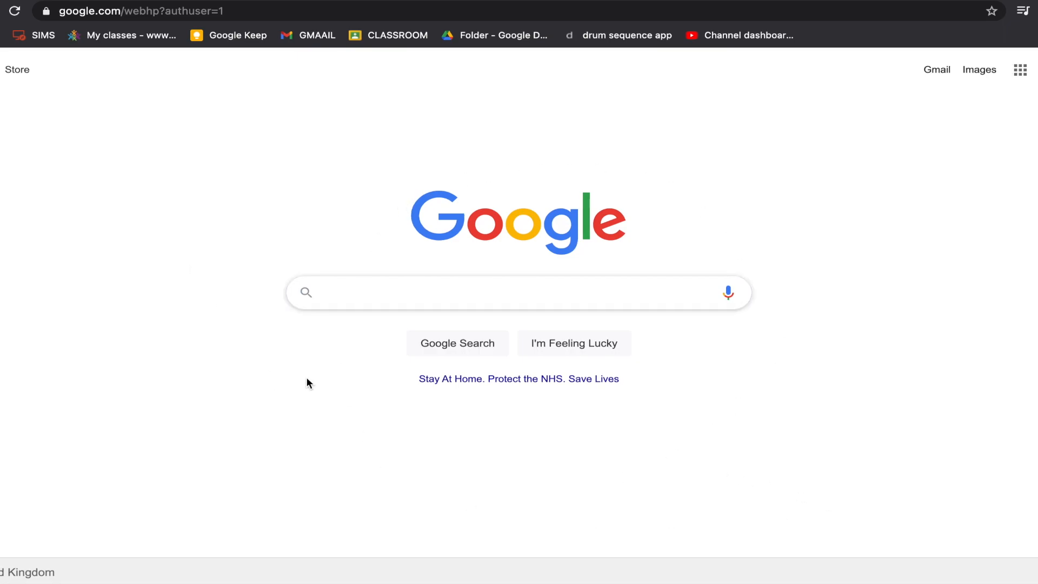
- Search Google for "edu bandlab", open the BandLab for Education site and go to its login
left_click(350, 296)
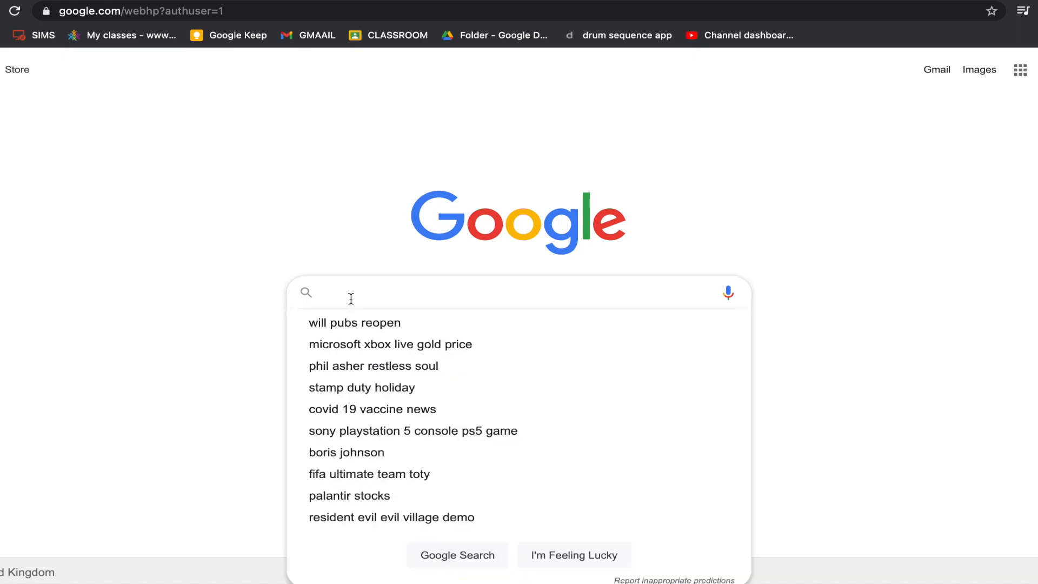
type("edu bandlab")
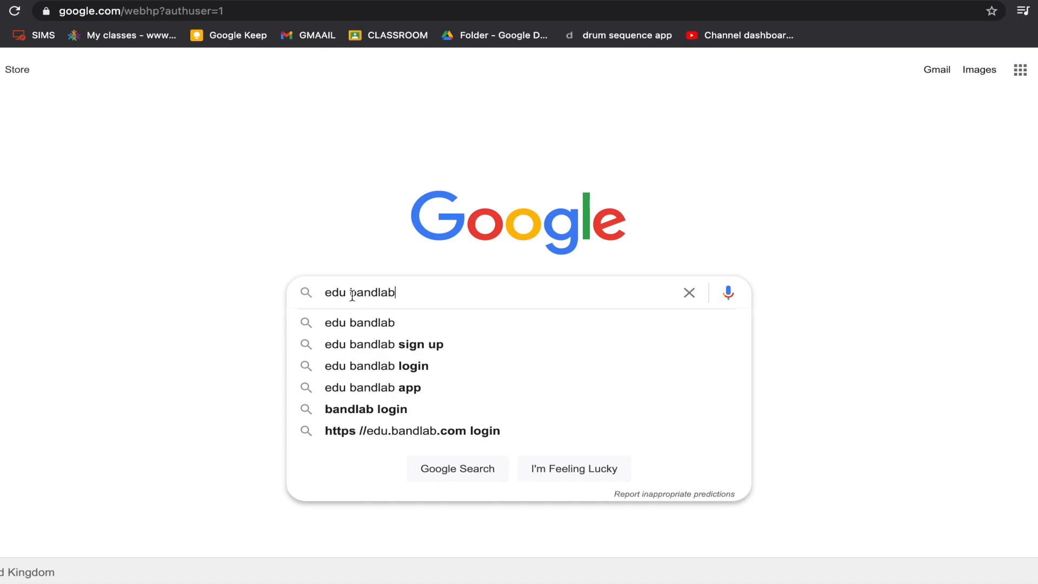
key("Return")
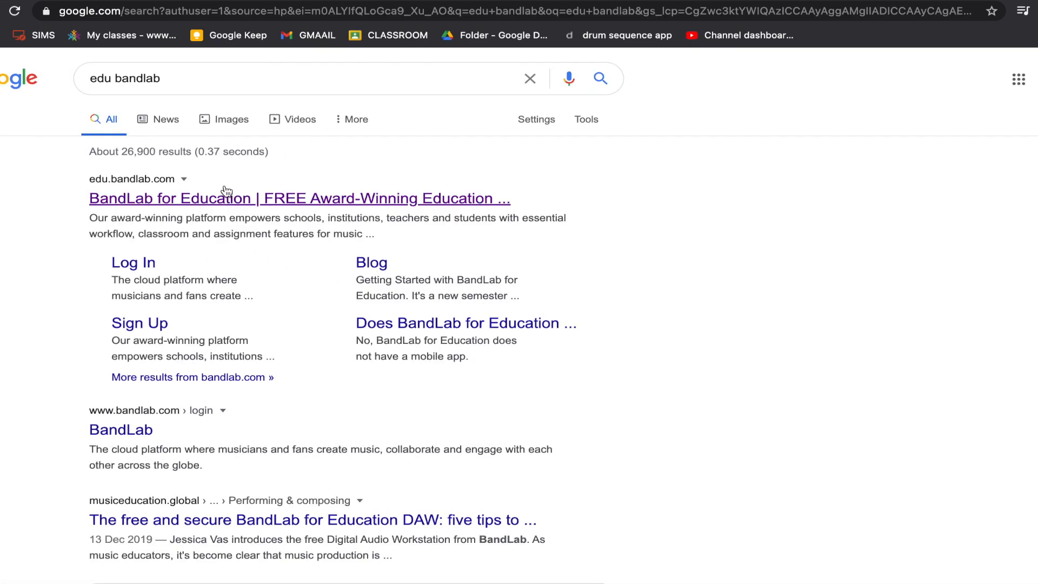
left_click(217, 209)
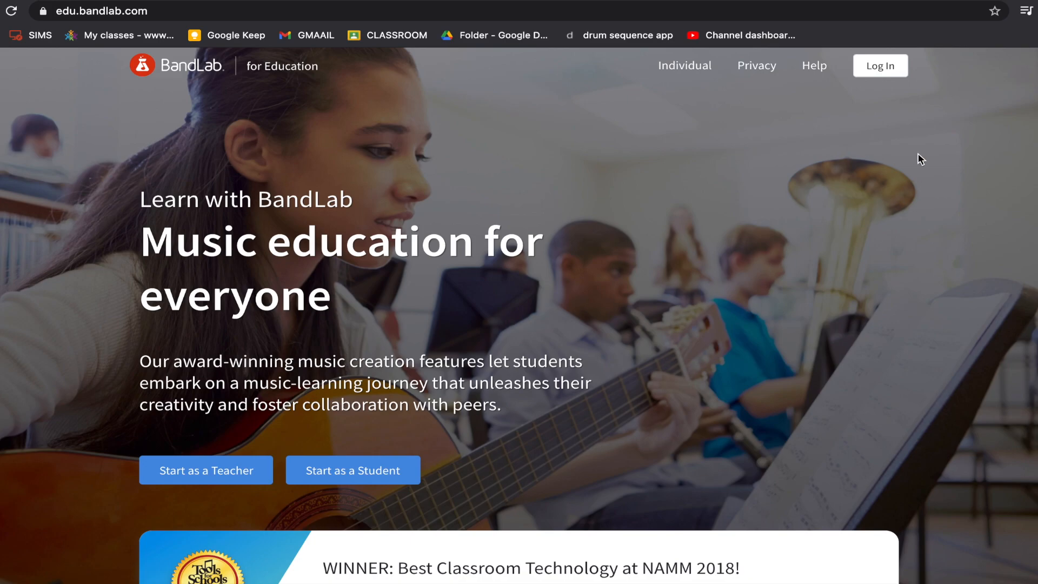
left_click(882, 76)
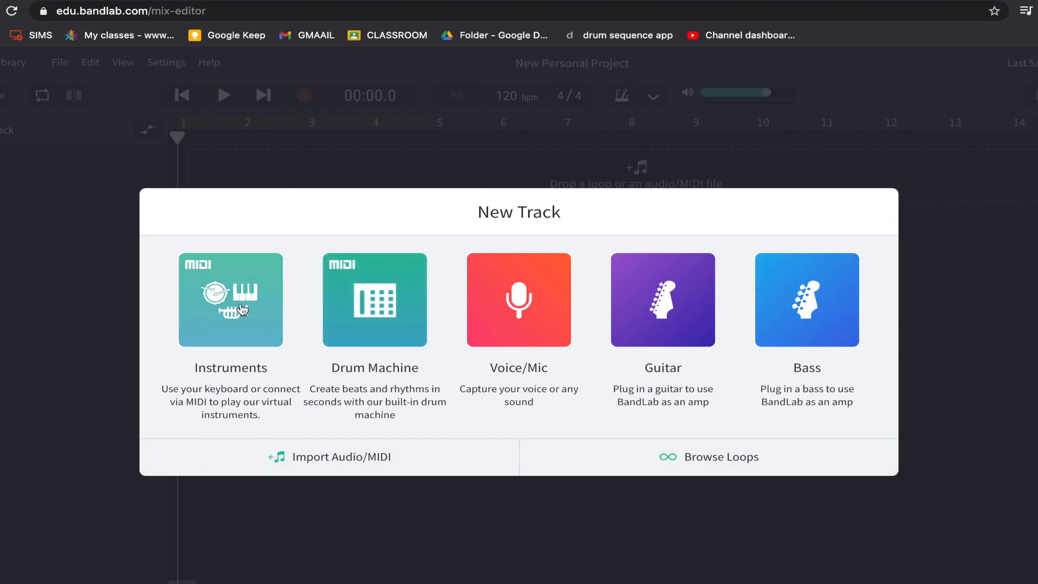
- Add an Instruments track to the new project and set the project tempo to 148 bpm
left_click(220, 286)
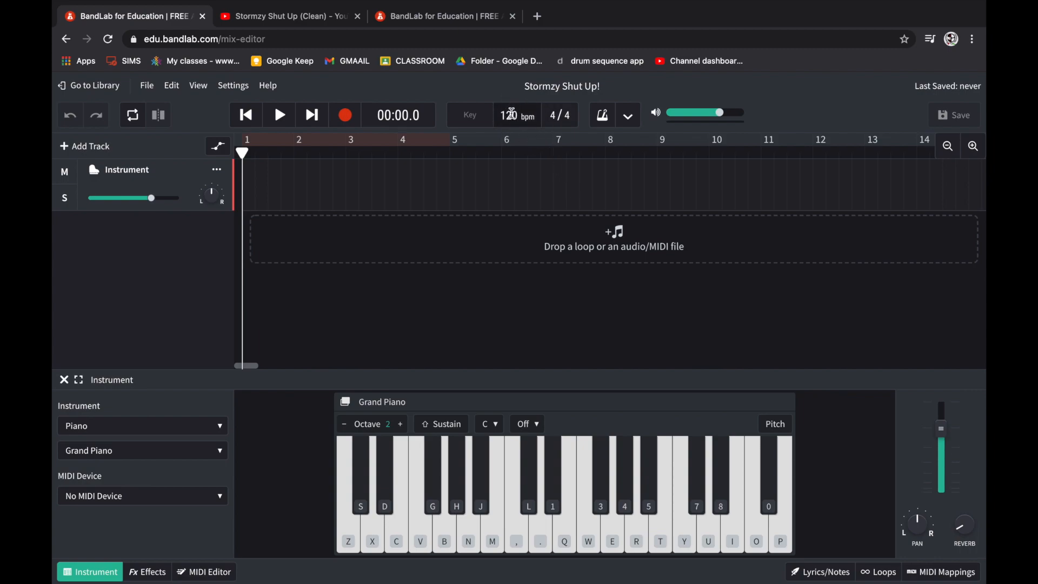
left_click_drag(511, 114, 506, 54)
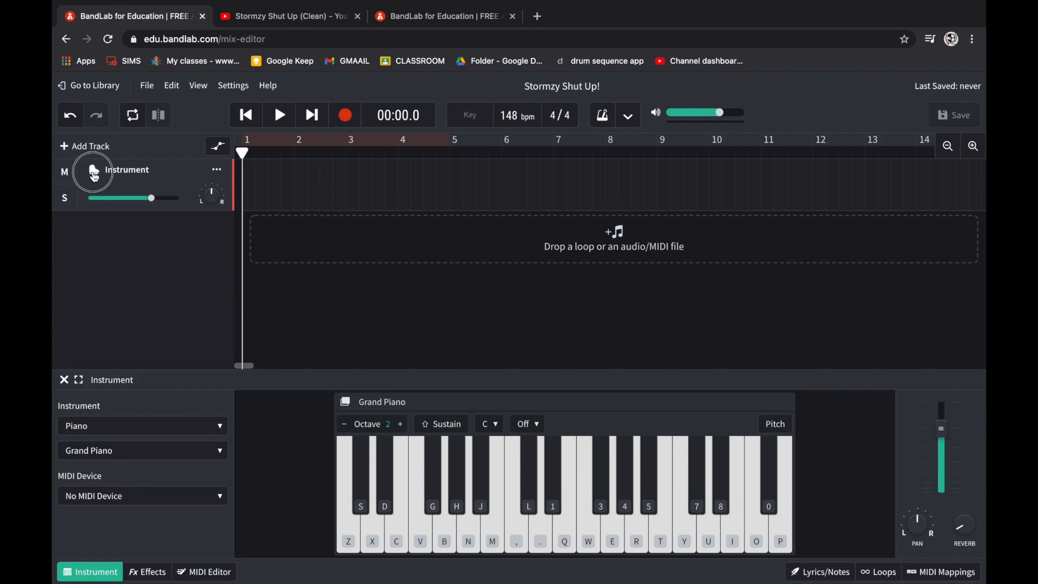
- Switch the track's instrument to the Drum Pads 909 Kit and rename the track Kick + Snare
left_click(130, 427)
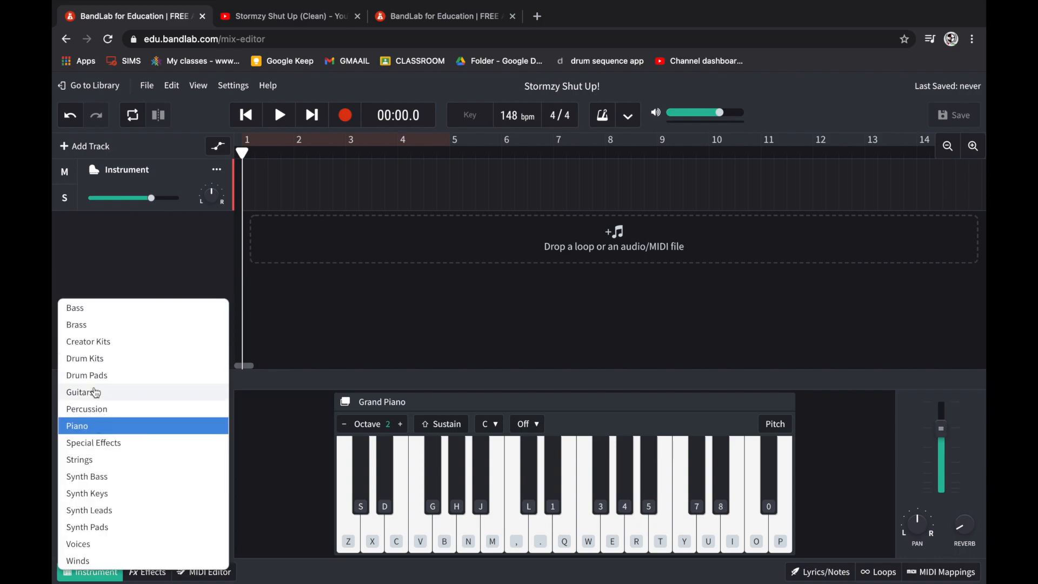
left_click(94, 378)
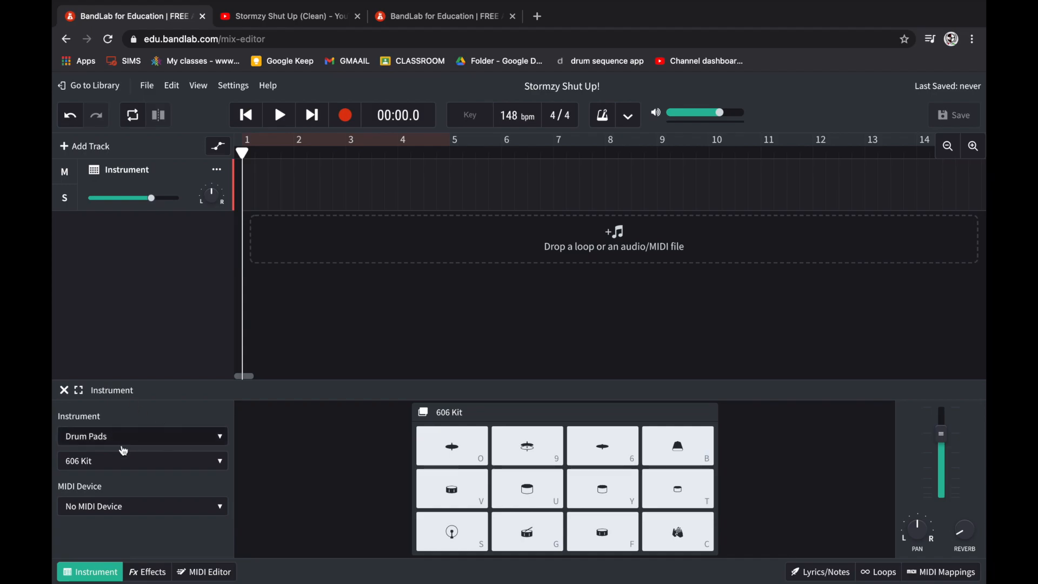
left_click(127, 468)
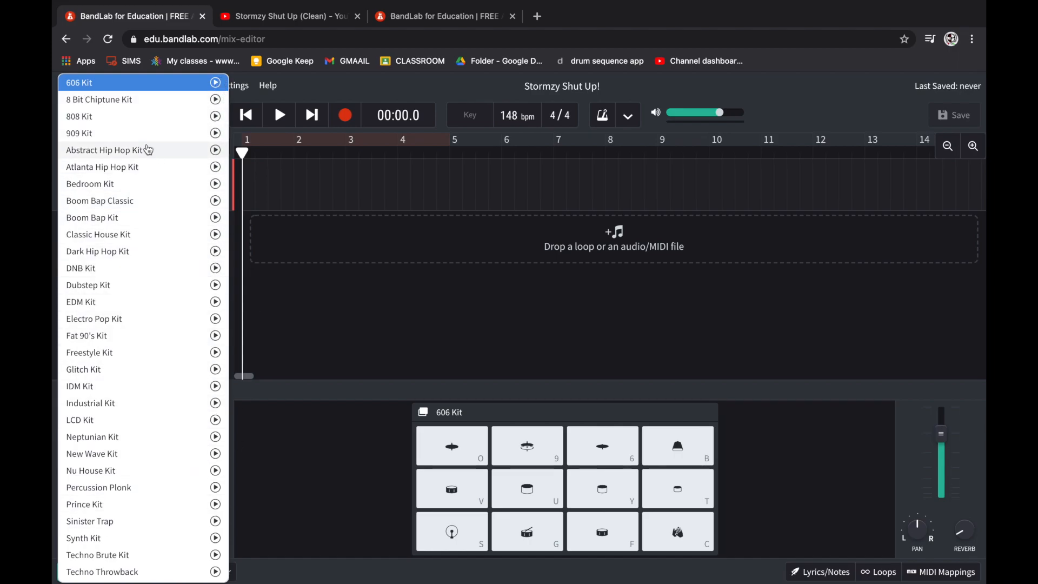
left_click(133, 135)
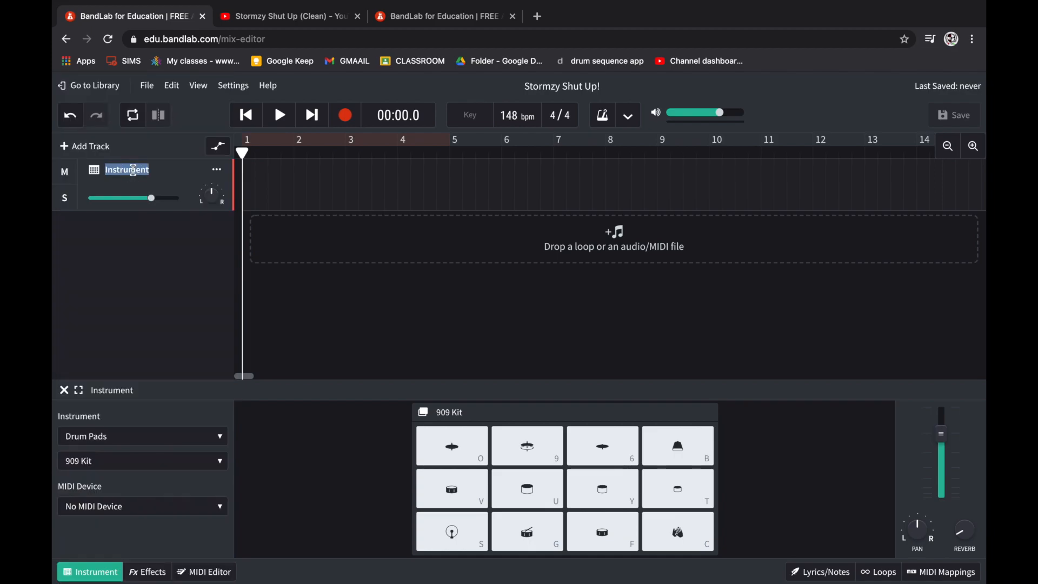
type("Kick")
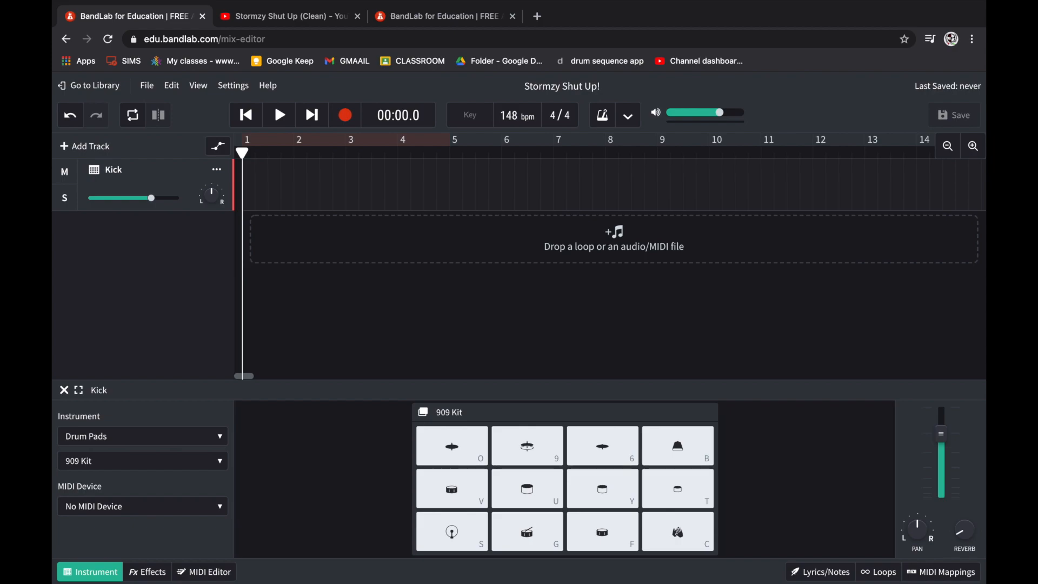
type(" + Snare")
- Create an empty four-bar MIDI region on the Kick + Snare track and move it to start at bar 1
double_click(307, 182)
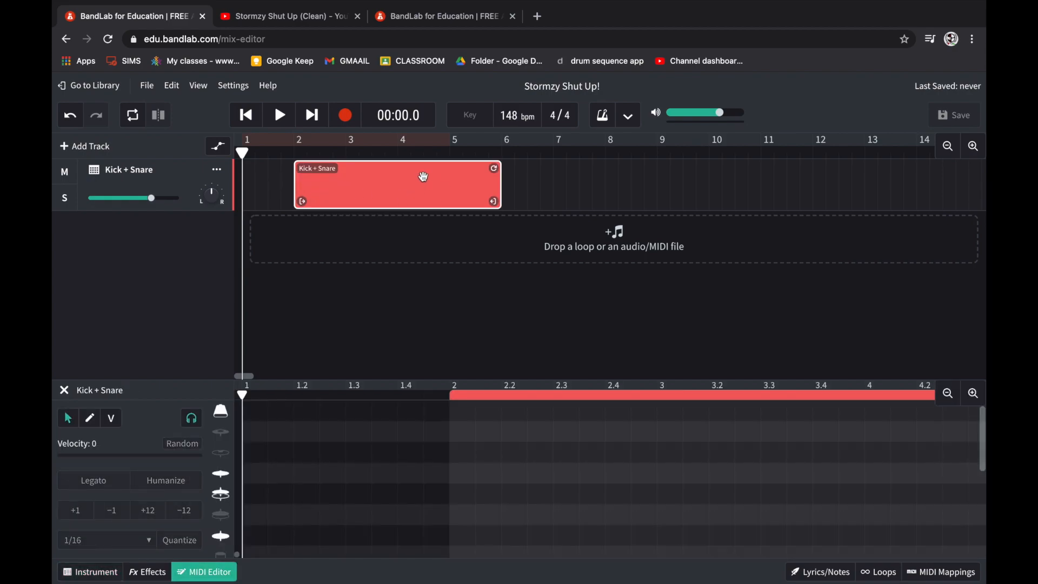
left_click(418, 180)
left_click_drag(418, 179, 362, 179)
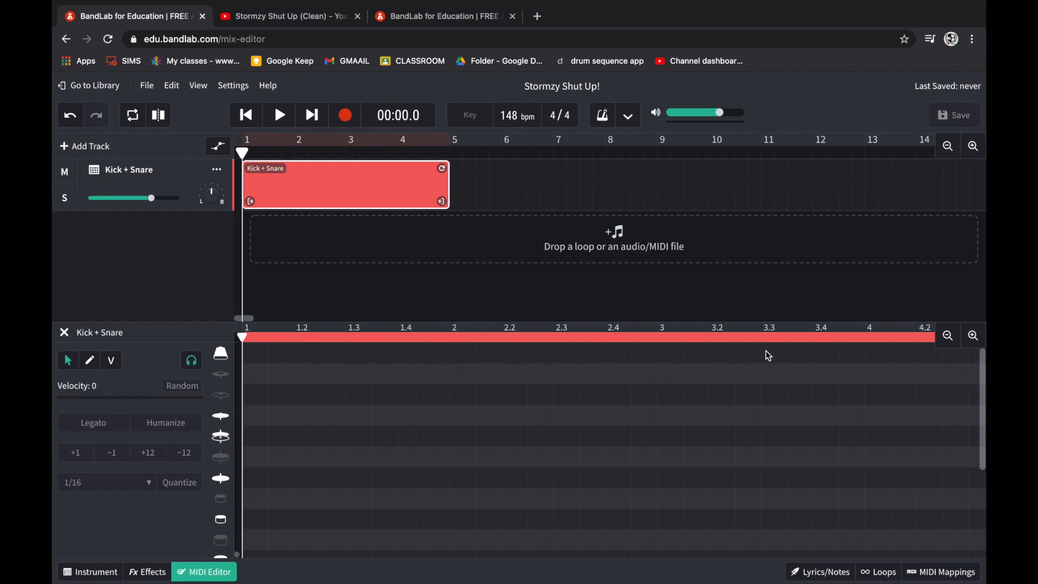
- Add two consecutive kick notes at the start of bar 1 and a clap note on beat 1.2, and play them back
left_click(943, 342)
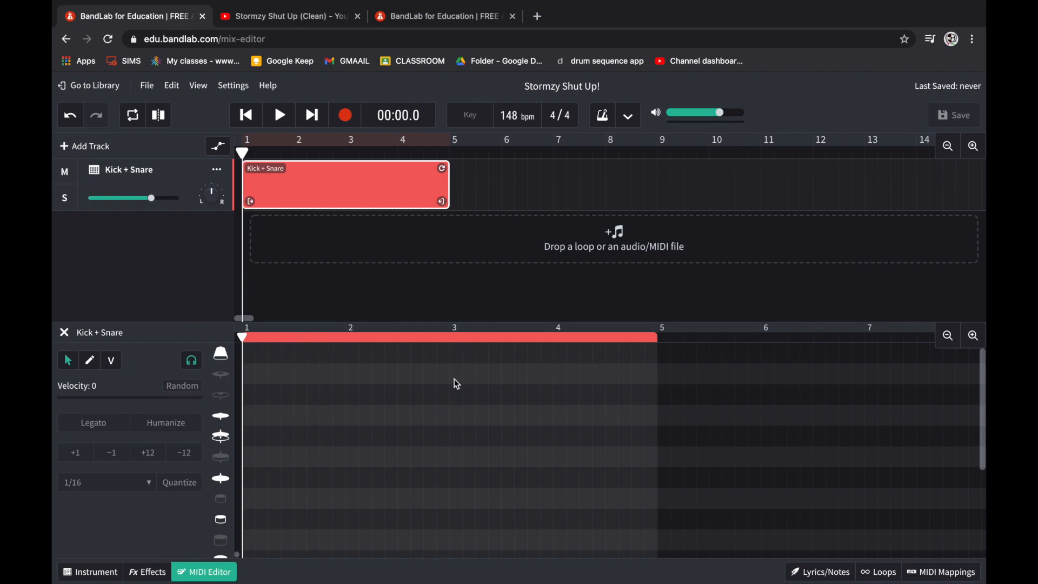
left_click(973, 335)
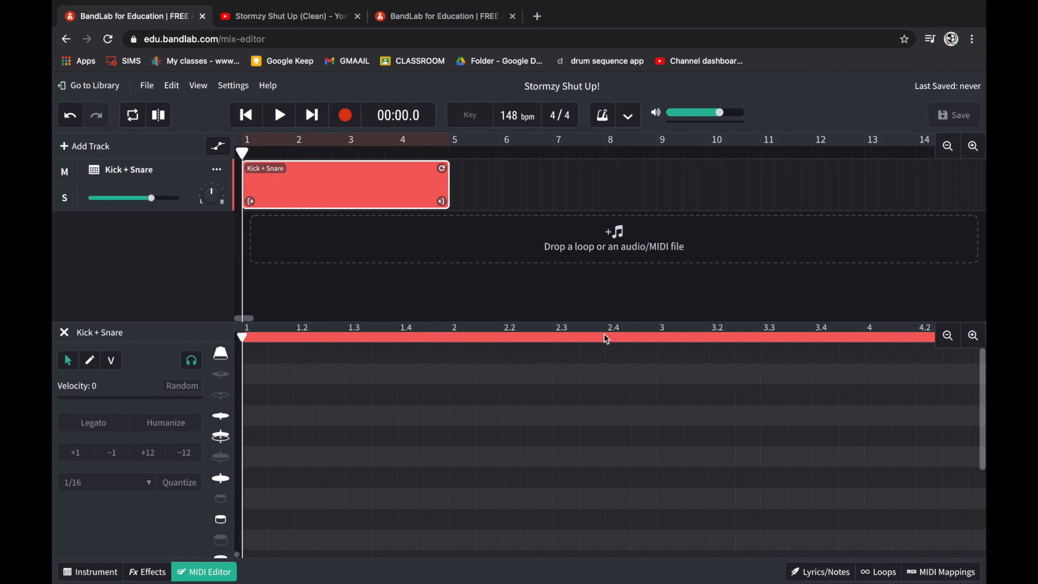
scroll(305, 350, "down", 1)
scroll(308, 472, "down", 4)
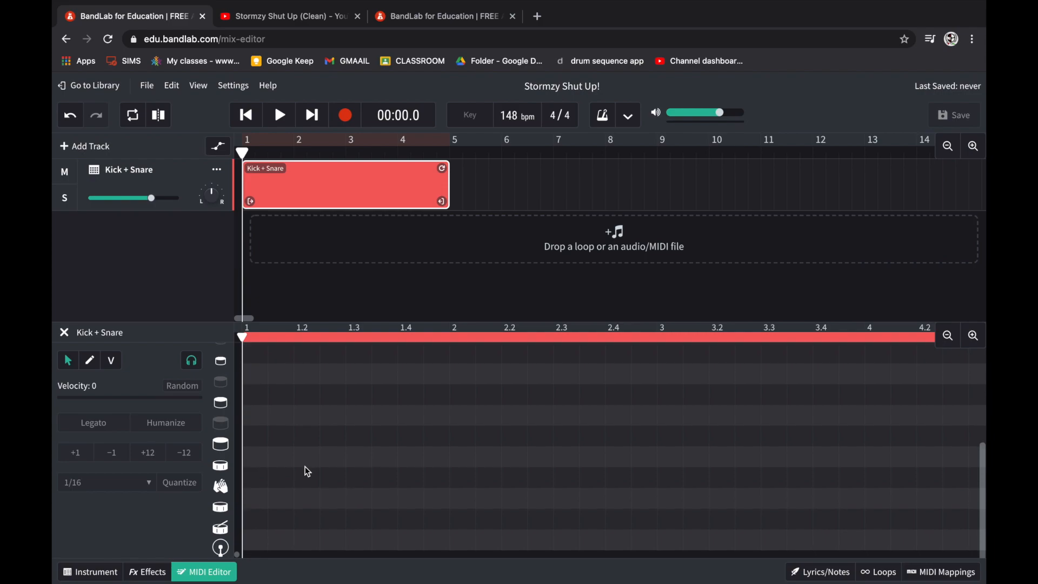
double_click(253, 540)
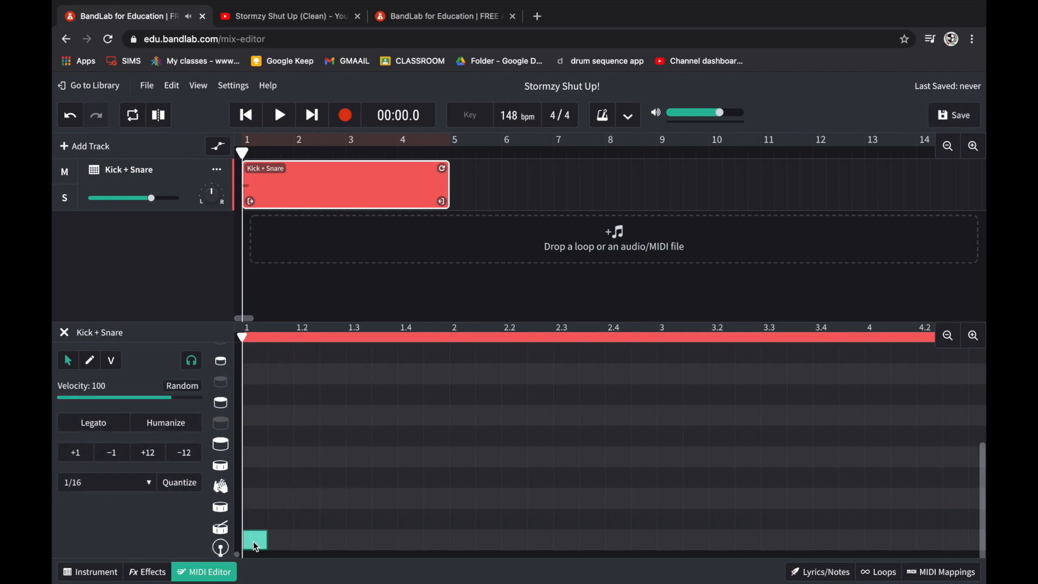
double_click(281, 539)
double_click(305, 479)
key("space")
key("space")
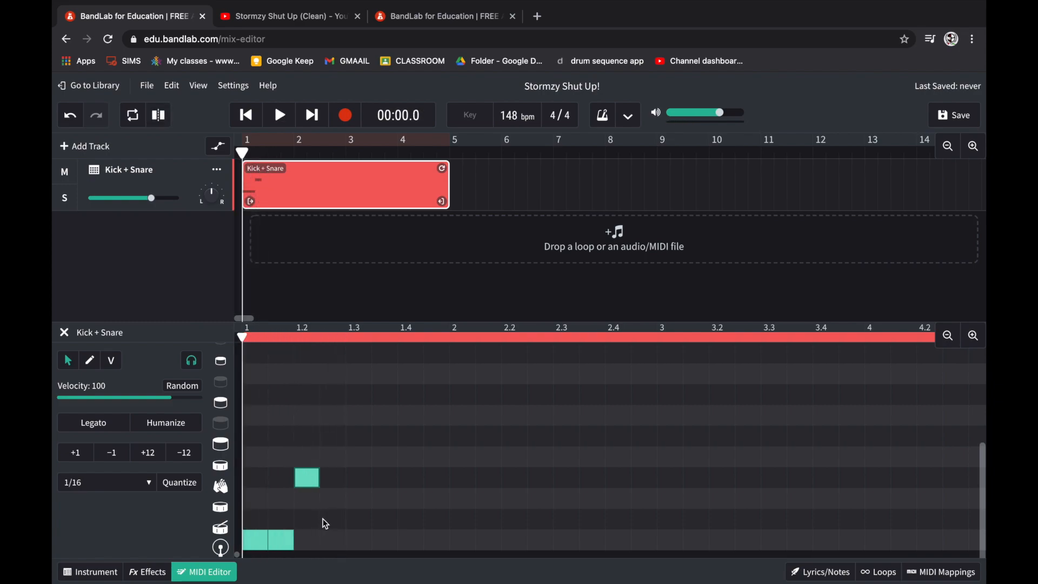
- Repeat the drum pattern in bar 2 with two kick notes from beat 1 and a clap note on 2.2
left_click(450, 338)
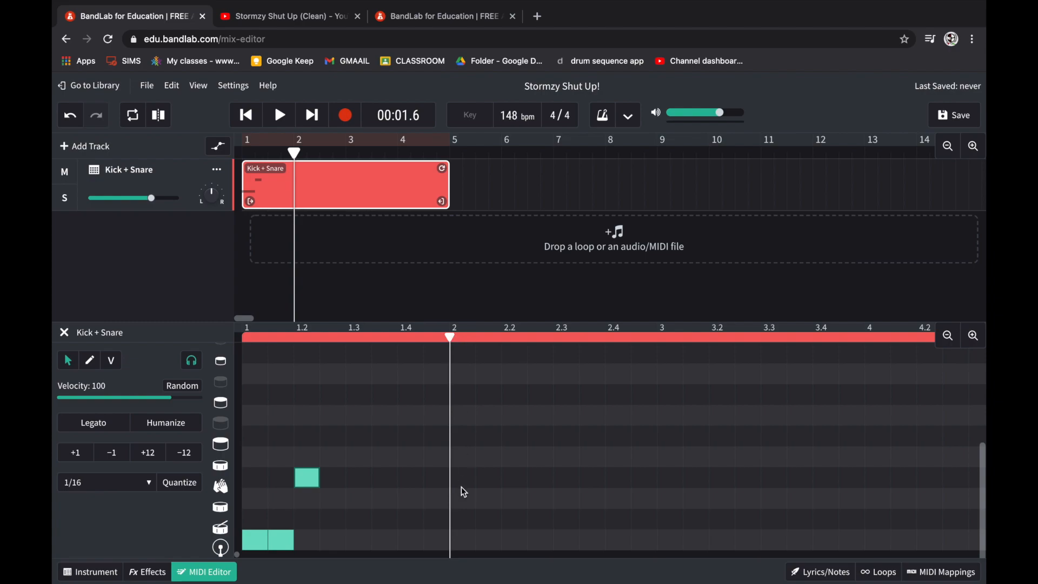
double_click(464, 534)
double_click(494, 535)
double_click(514, 479)
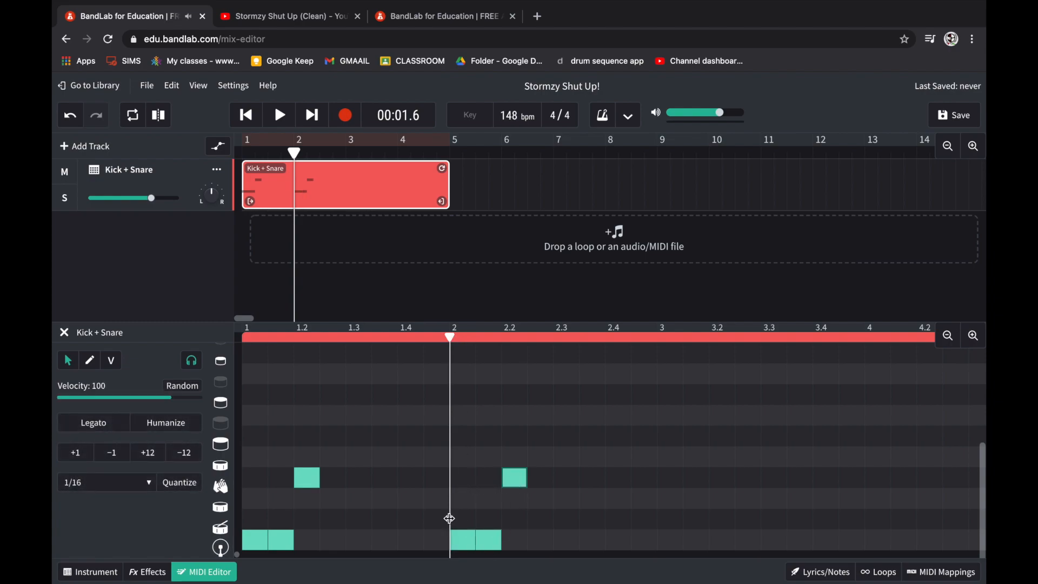
- Enter the same pattern in bar 3, with two kick notes from beat 1 and a clap note on 3.2
scroll(487, 506, "right", 3)
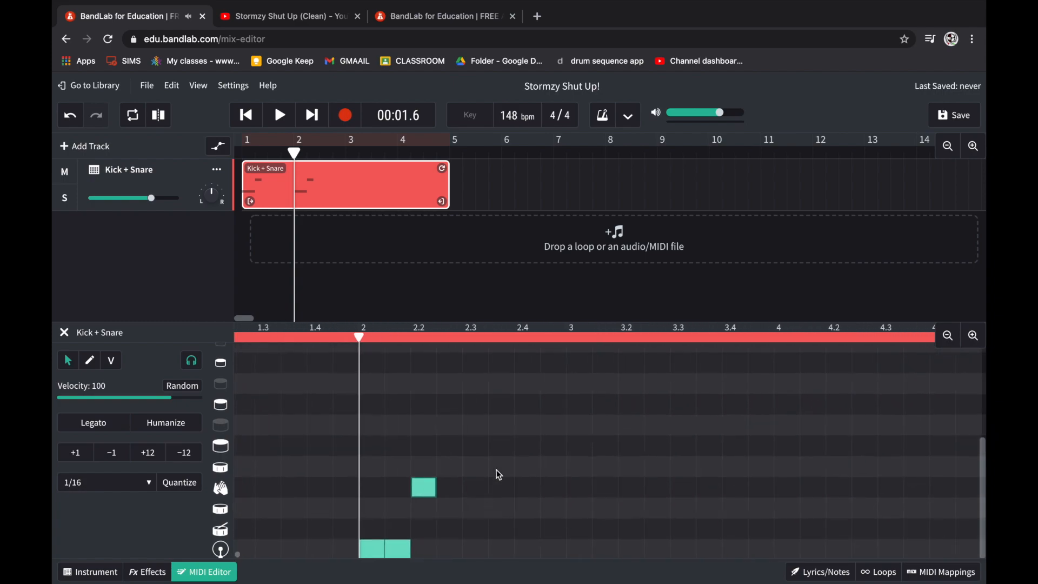
left_click(561, 338)
scroll(575, 460, "down", 1)
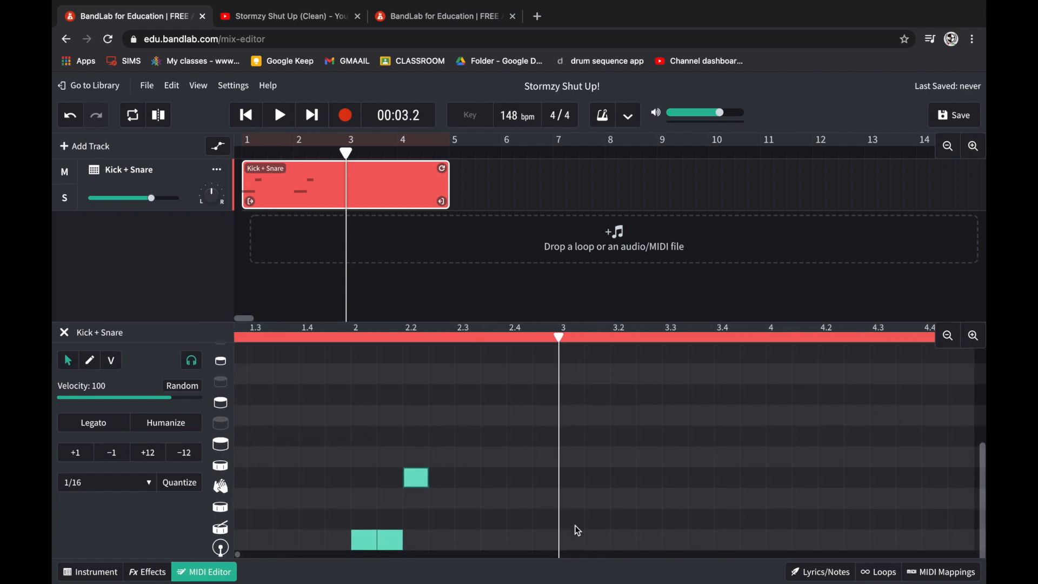
double_click(575, 537)
double_click(595, 535)
double_click(617, 495)
left_click_drag(619, 498, 620, 478)
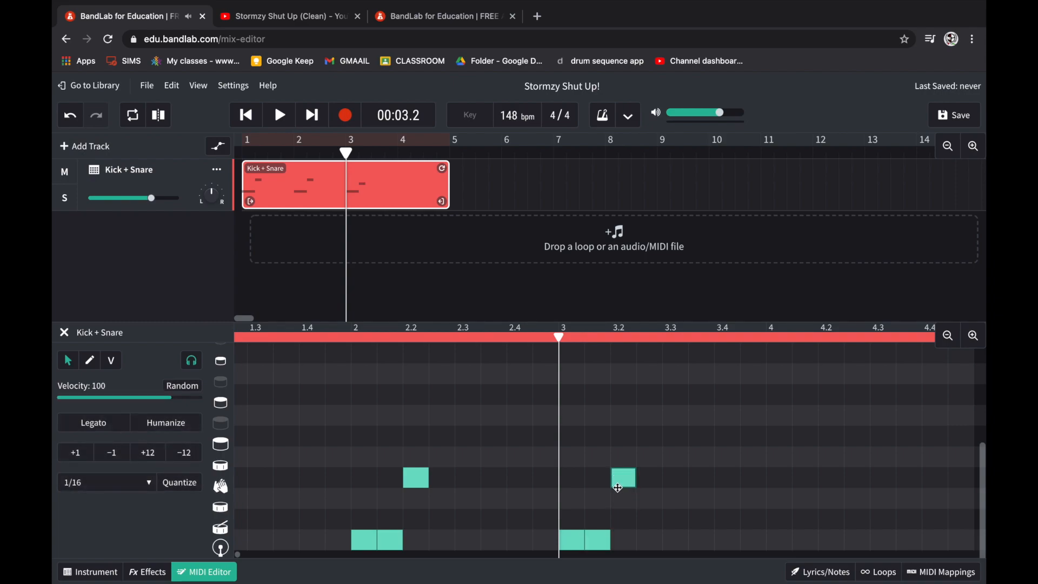
- Complete bar 4 of the pattern with two kick notes from beat 1 and a clap note on 4.2
scroll(643, 501, "right", 4)
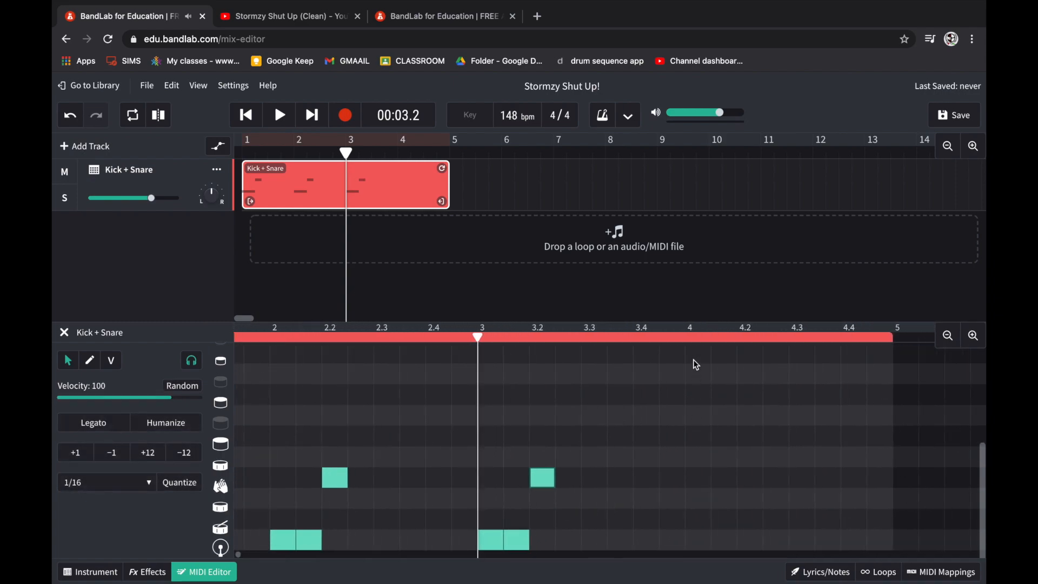
left_click(682, 336)
double_click(690, 540)
double_click(714, 540)
double_click(743, 475)
- Check the project's Lyrics/Notes for the planned chords, bass line, riff and drum kits
left_click(819, 571)
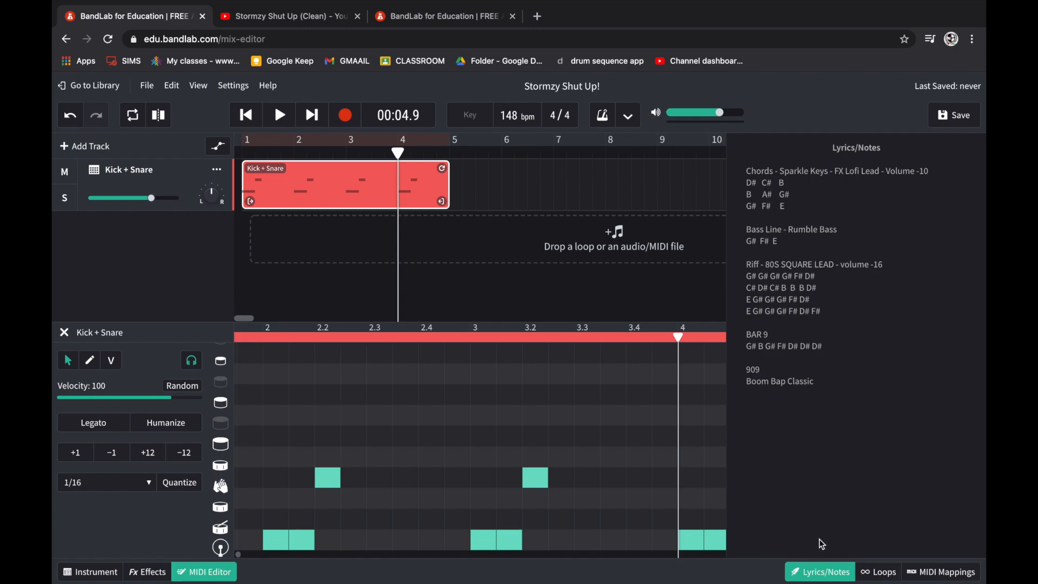
left_click(835, 571)
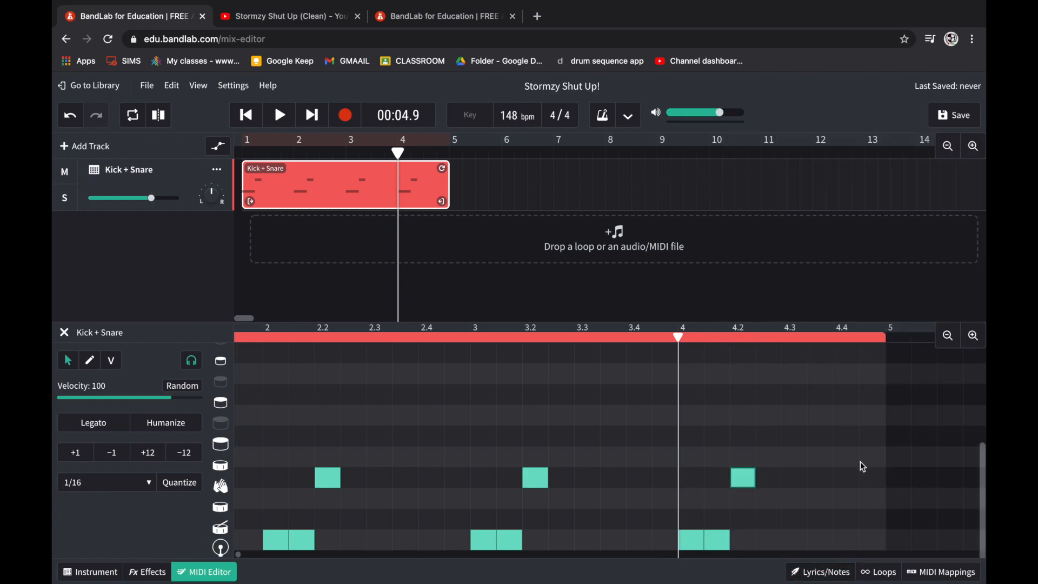
- Loop the four-bar Kick + Snare region from the start of the song up to bar 37
left_click(949, 147)
left_click(949, 147)
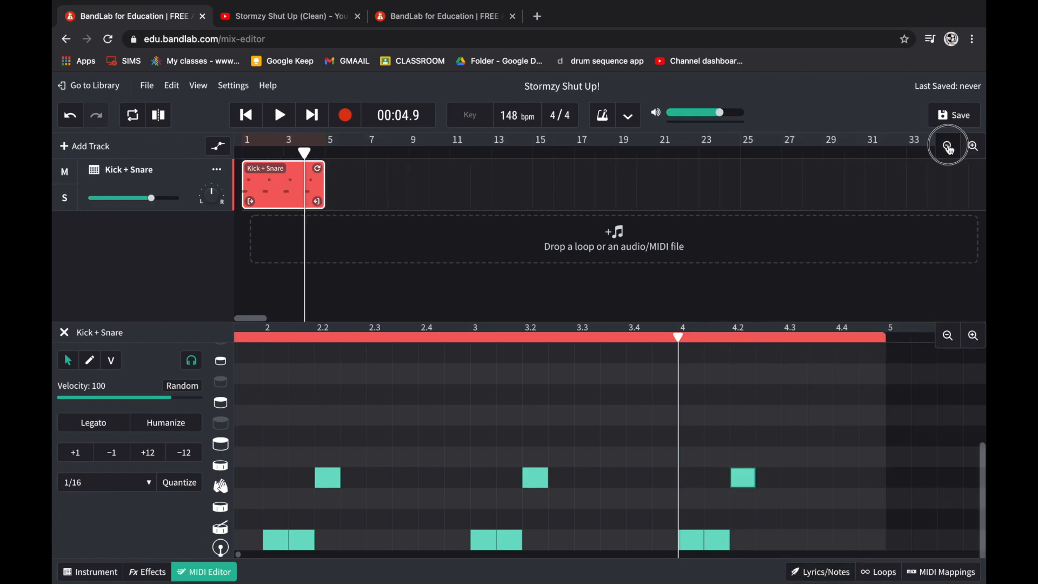
left_click(948, 148)
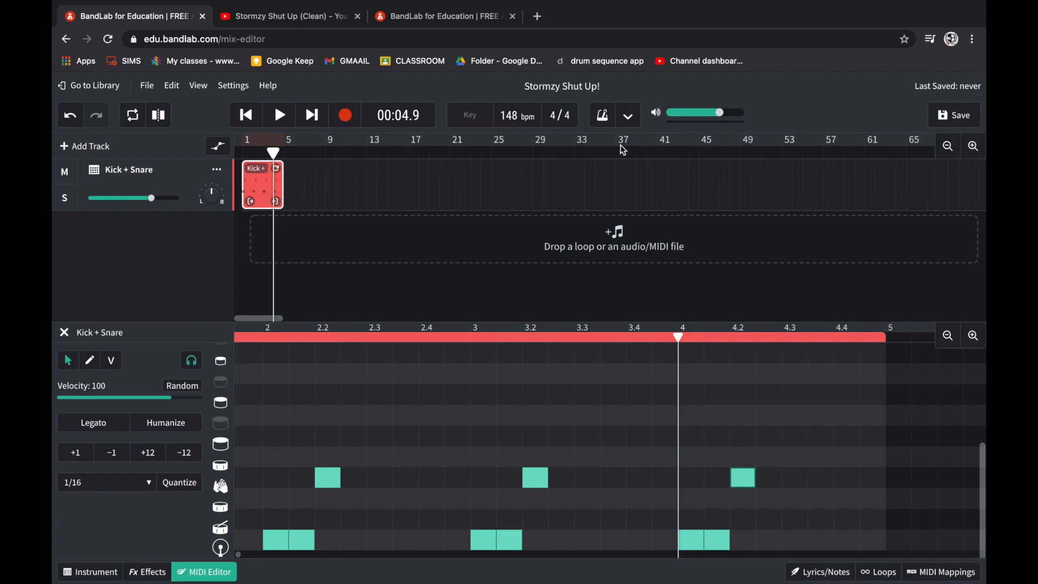
key("Return")
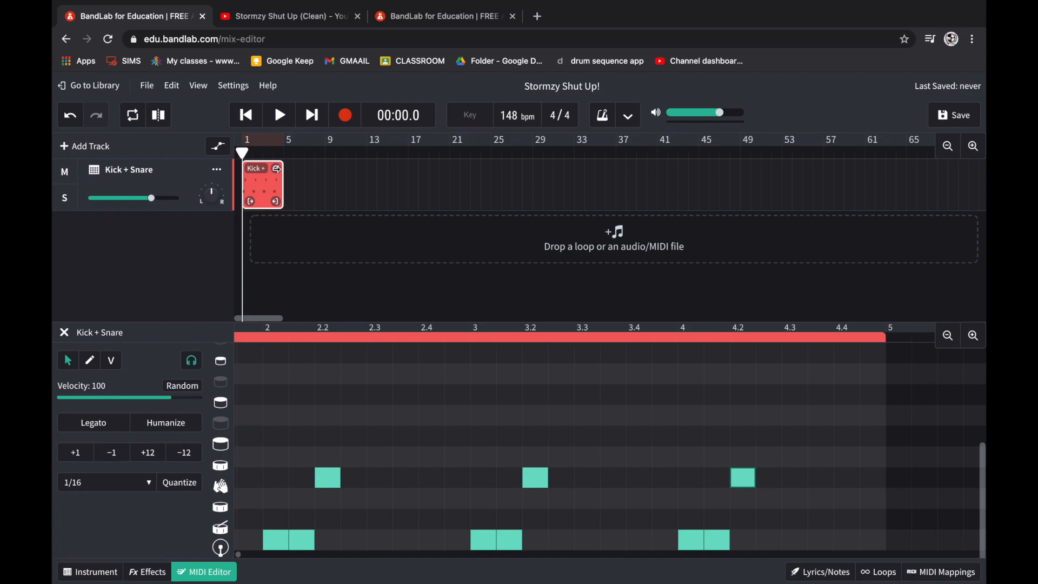
left_click_drag(276, 169, 606, 185)
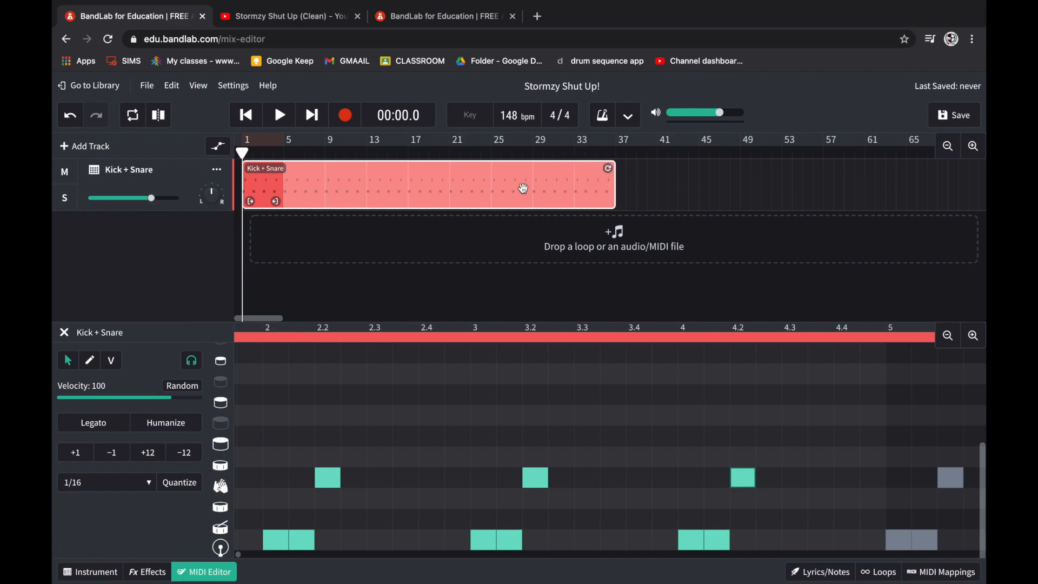
- Add a second Instruments track below the Kick + Snare track
scroll(472, 230, "up", 1)
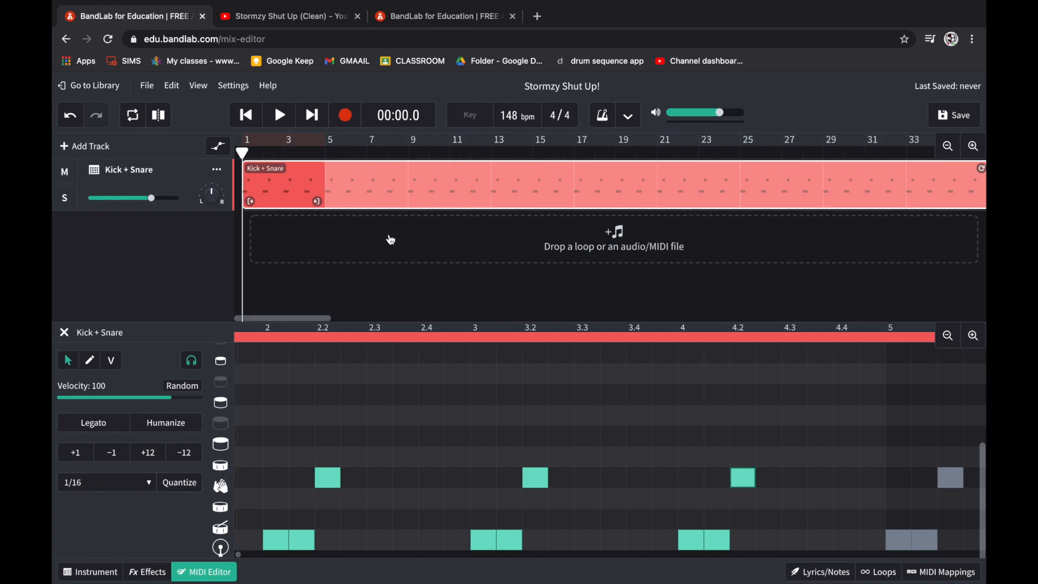
left_click(91, 147)
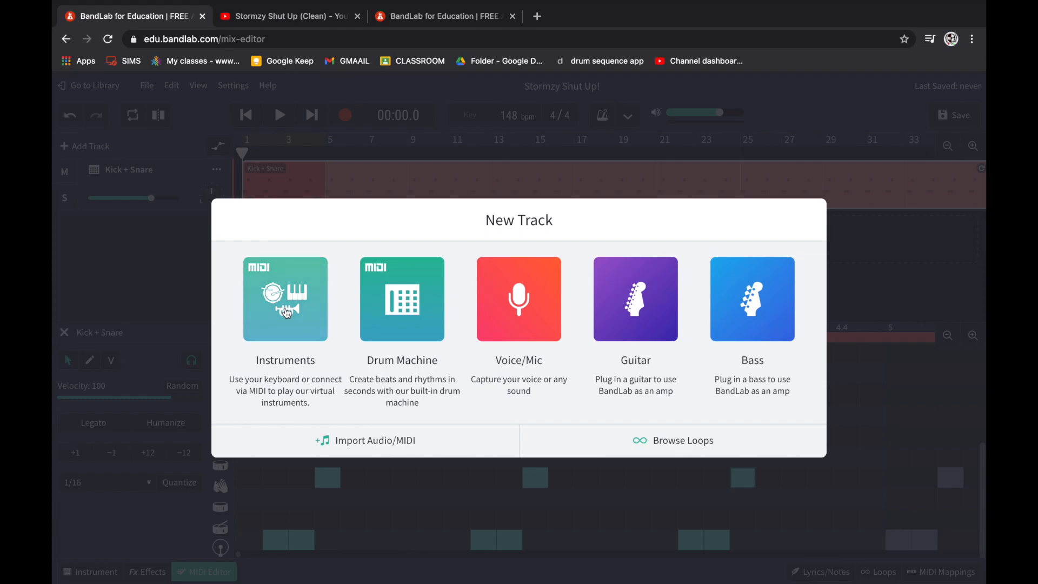
left_click(284, 291)
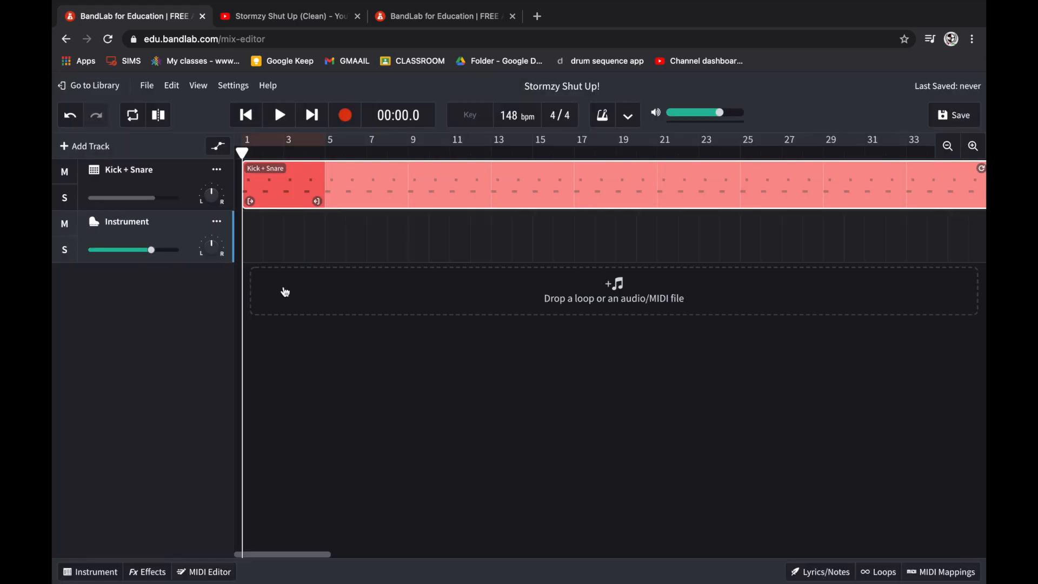
left_click(401, 234)
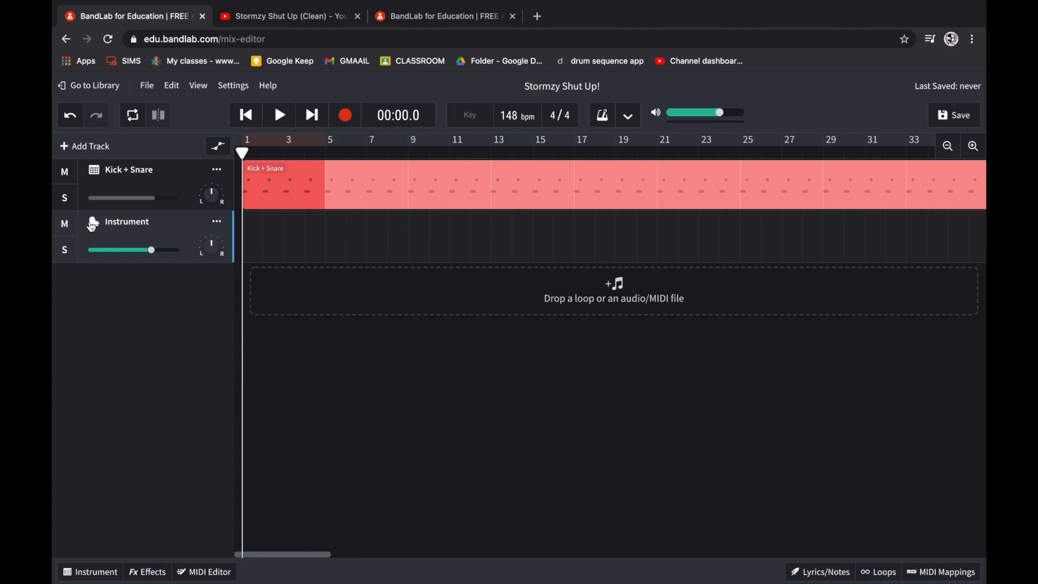
- Set the new track's instrument to the Synth Bass preset Rumble Bass and rename the track Bass
left_click(93, 226)
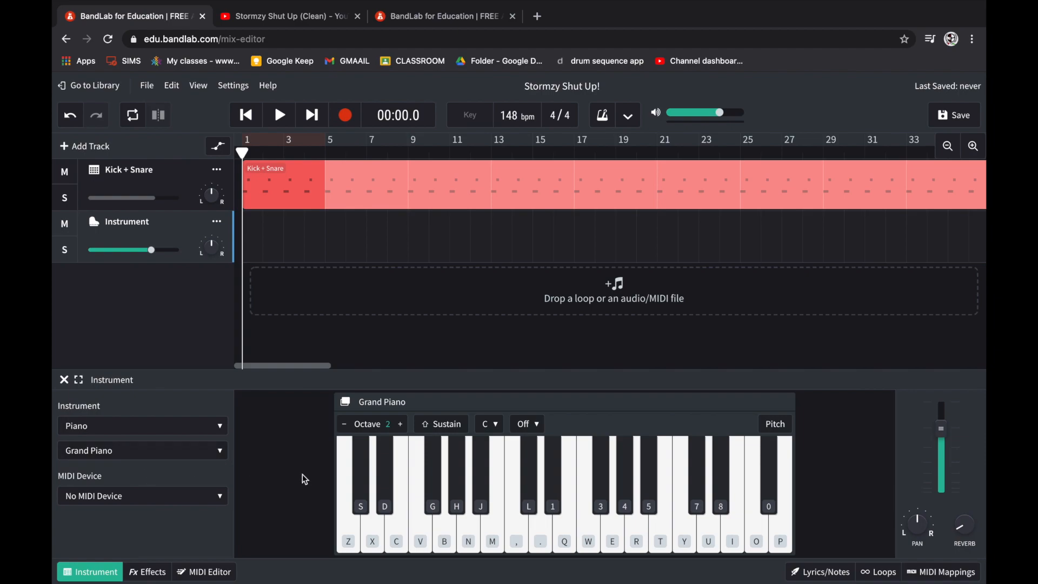
left_click(150, 425)
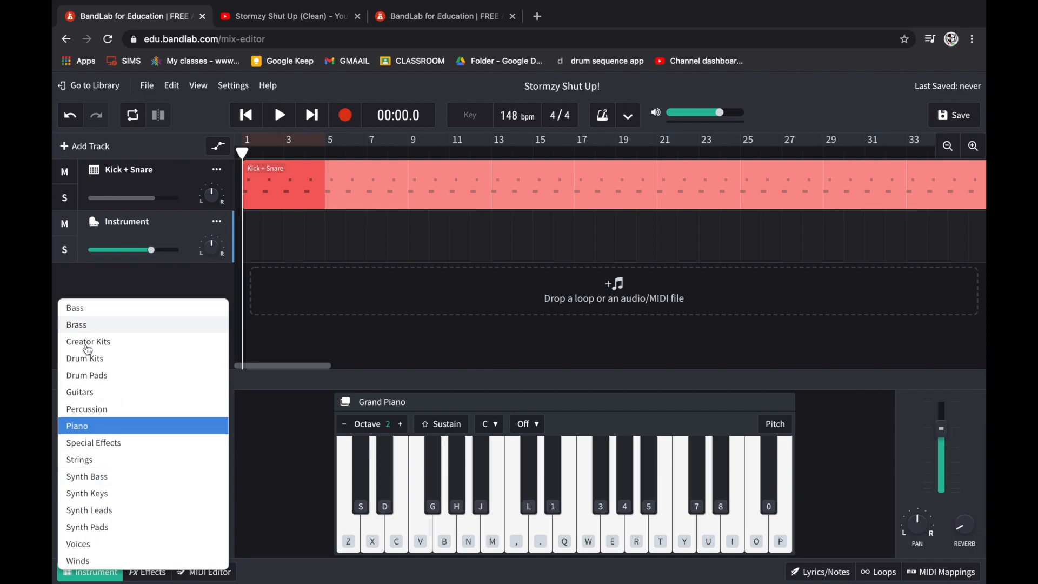
left_click(103, 478)
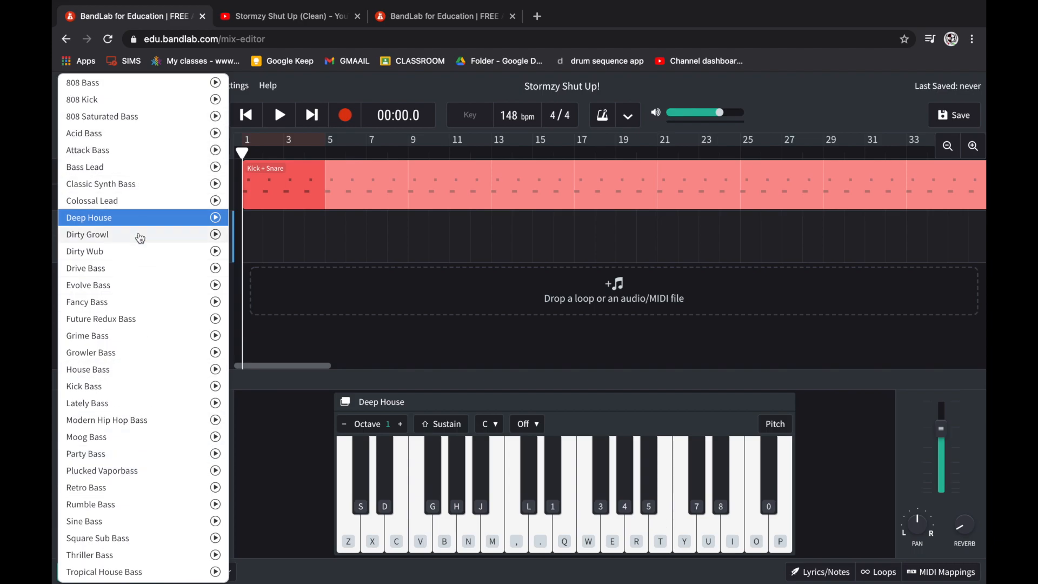
left_click(104, 505)
double_click(129, 223)
type("Bass")
left_click(311, 246)
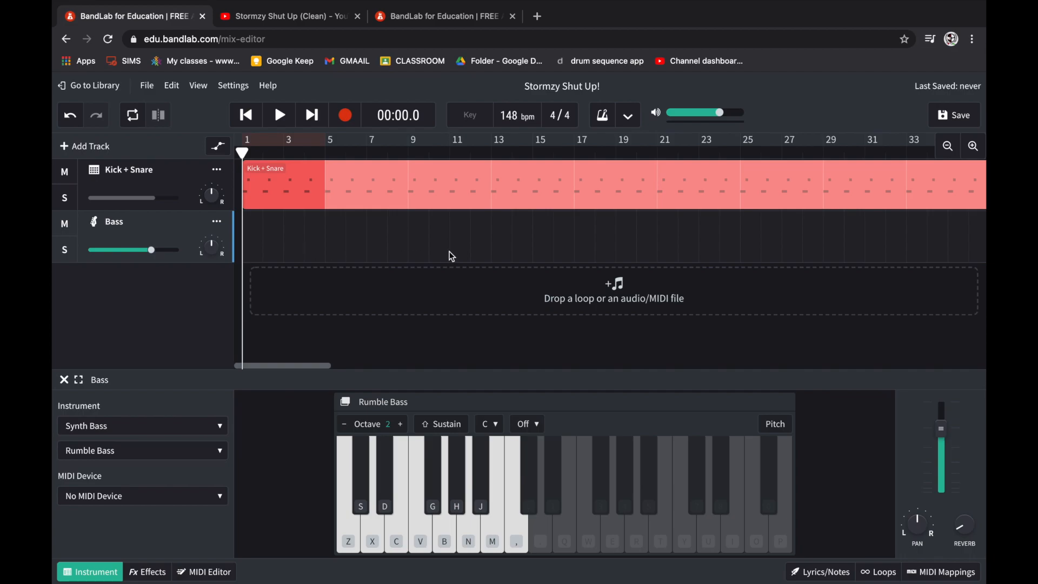
- Create a four-bar MIDI region on the Bass track and move it to the start of bar 1
double_click(365, 242)
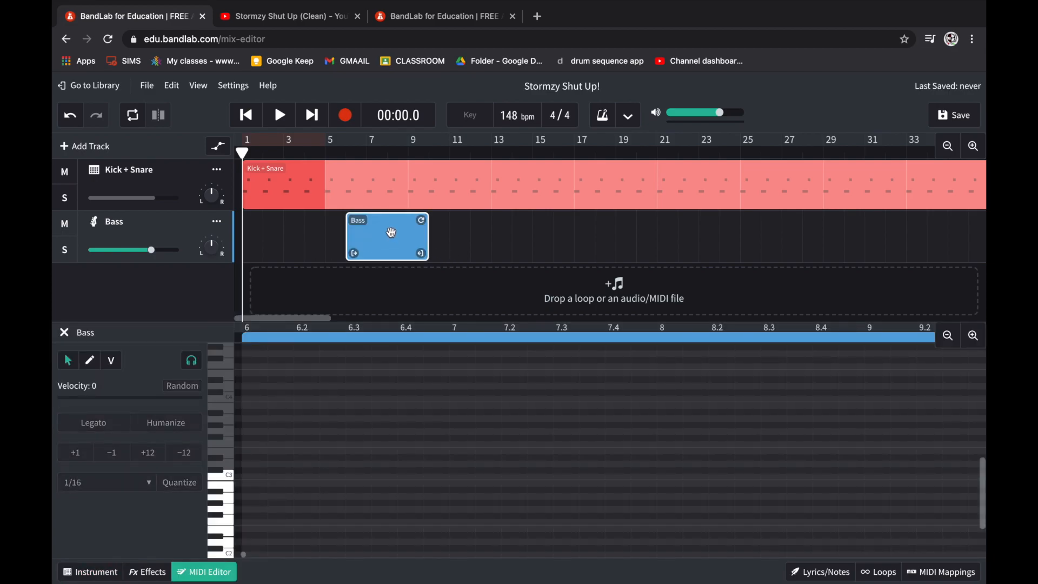
left_click_drag(396, 245, 284, 249)
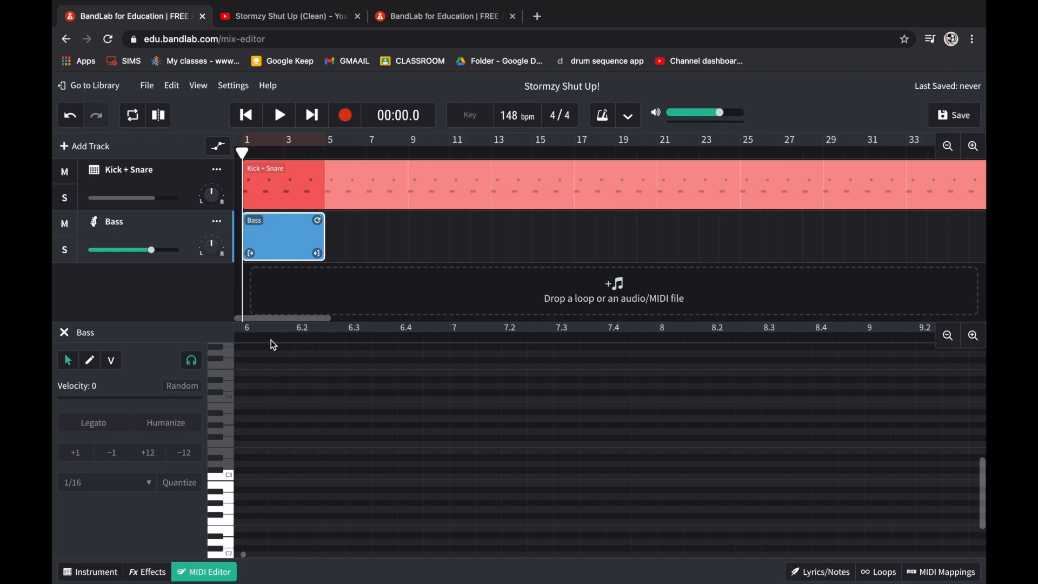
scroll(411, 491, "left", 10)
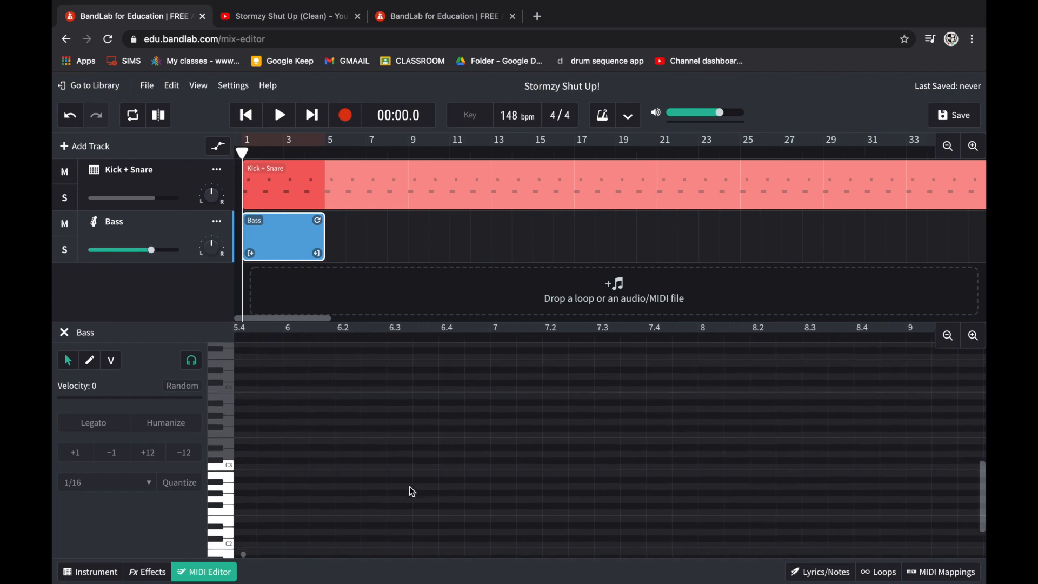
scroll(413, 491, "left", 3)
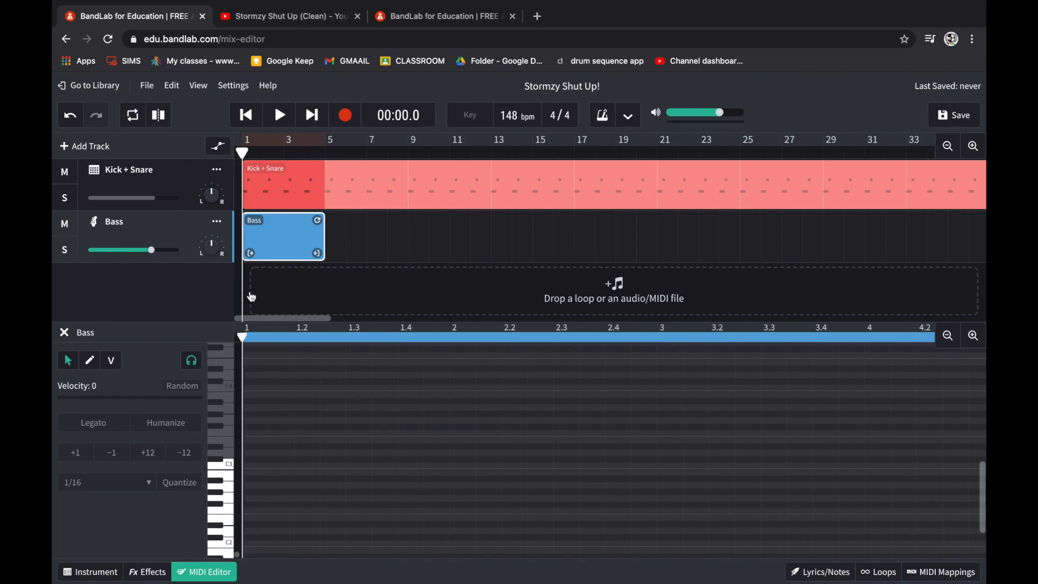
- Sound out C1 and C2 on the piano roll and check the bass line's first note in the project's Lyrics/Notes
scroll(290, 424, "down", 5)
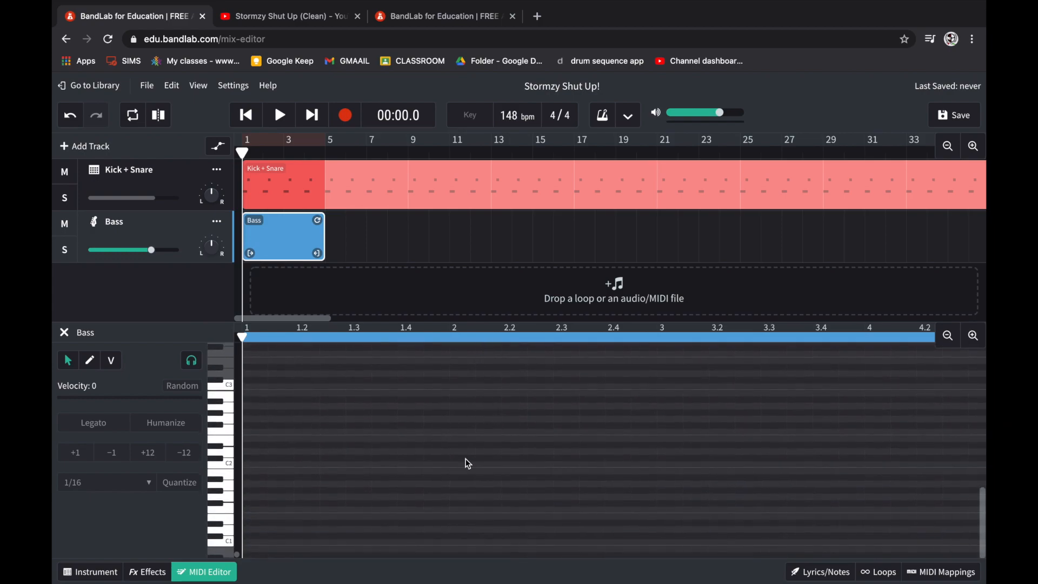
scroll(363, 487, "down", 1)
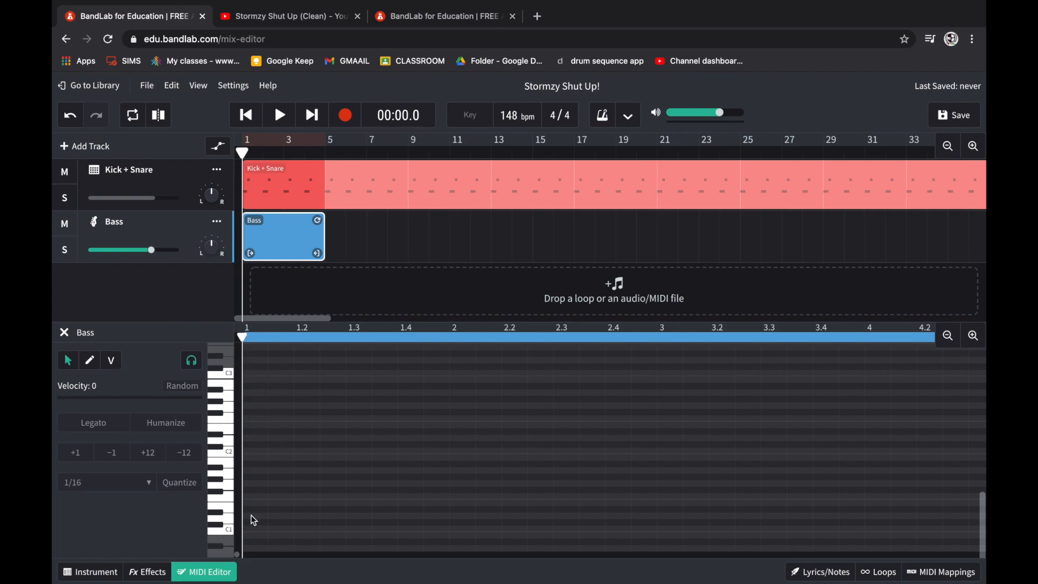
left_click(229, 531)
left_click(229, 454)
left_click(832, 572)
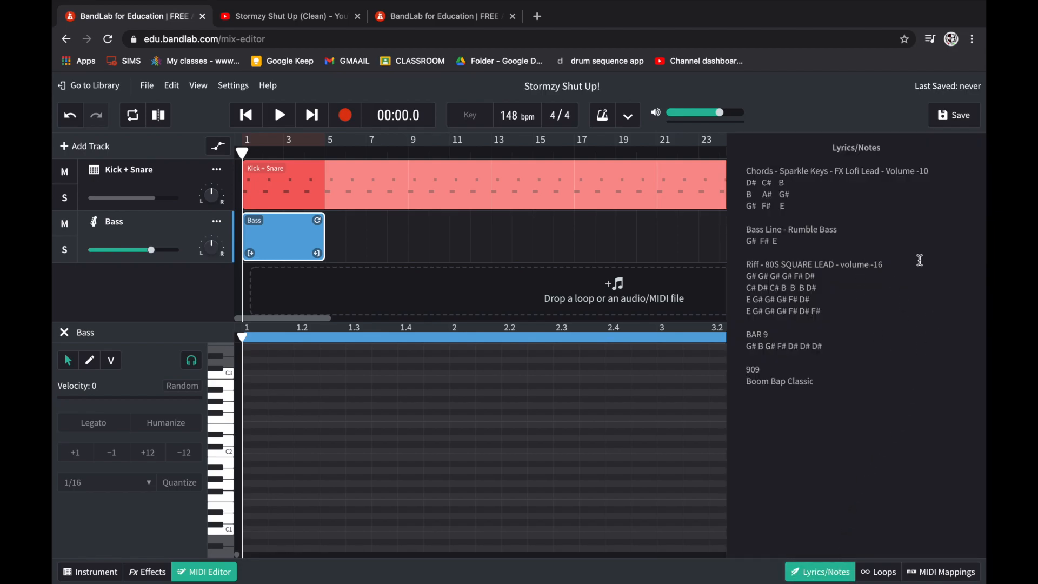
left_click_drag(846, 235, 753, 221)
left_click(885, 206)
left_click_drag(757, 240, 751, 241)
left_click_drag(756, 241, 751, 241)
left_click_drag(753, 241, 745, 241)
- Count up the piano roll from C1 and add a G#1 note at the start of bar 1 in the Bass region
left_click(231, 528)
left_click(231, 519)
left_click(230, 508)
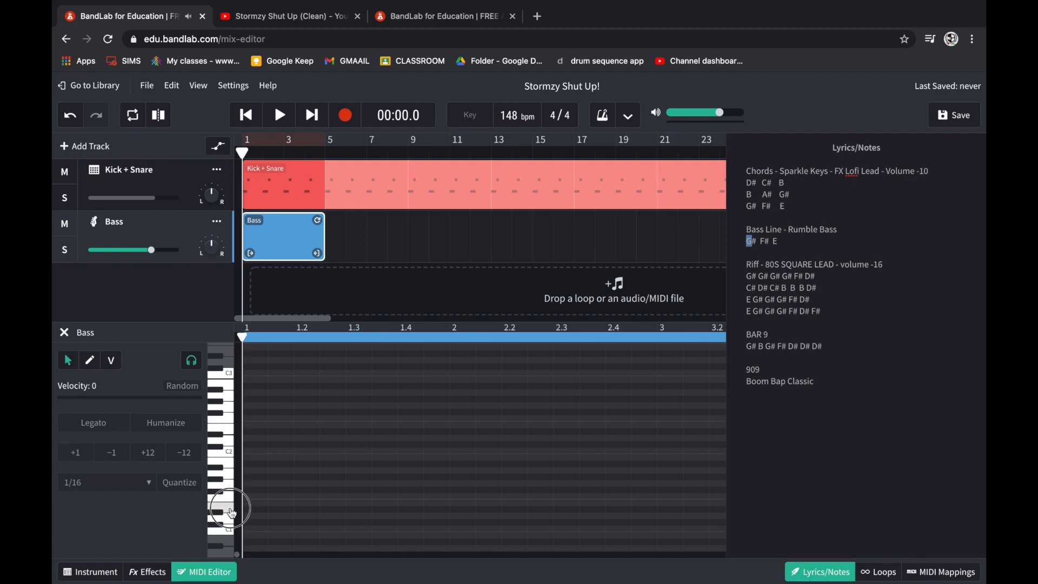
left_click(231, 497)
left_click(232, 487)
double_click(254, 484)
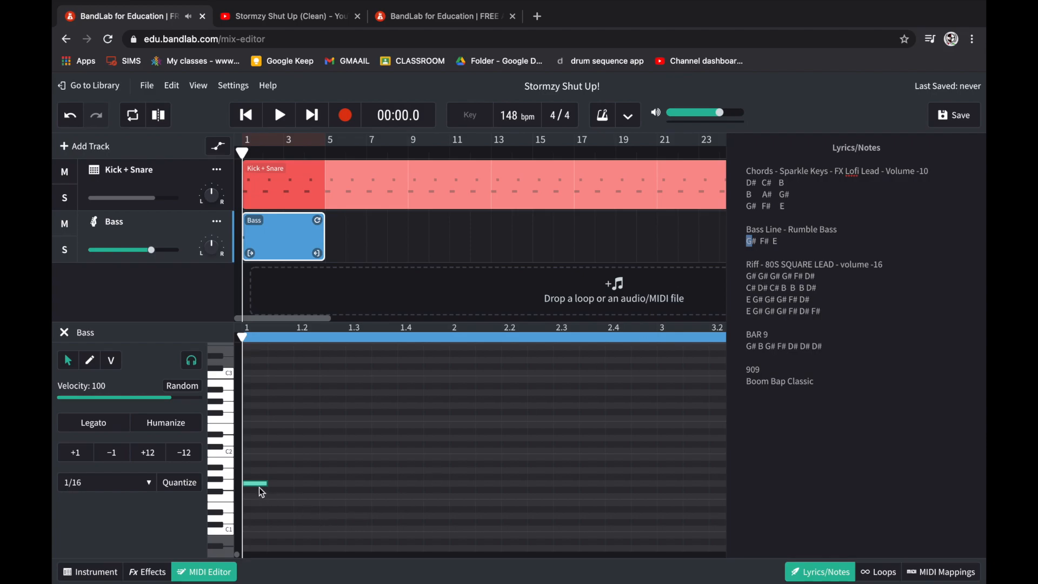
left_click_drag(256, 484, 256, 480)
- Add the bass line's second note, F#1, at the start of bar 2 in the Bass region
left_click(451, 339)
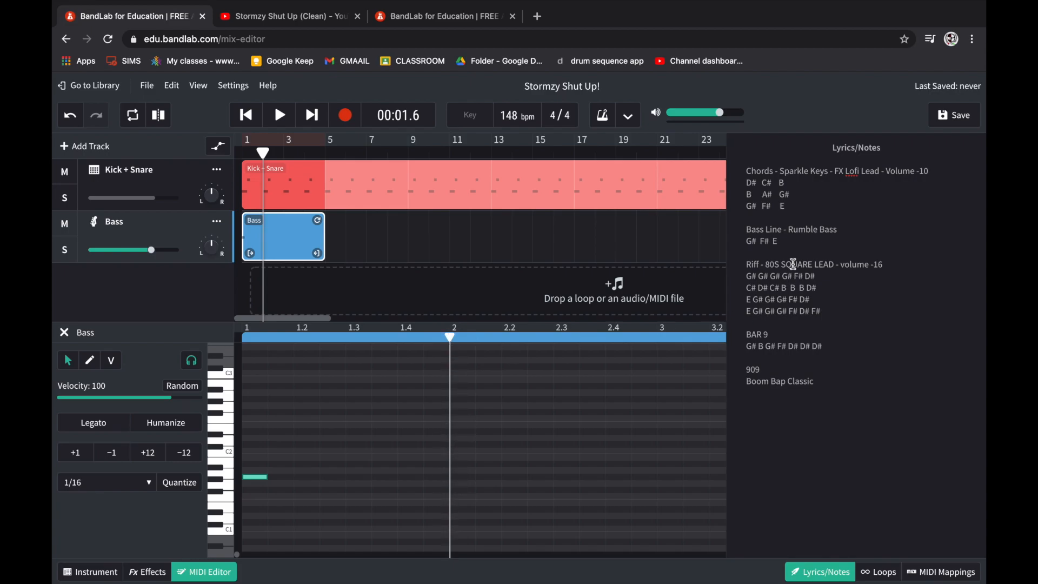
left_click_drag(771, 245, 759, 243)
left_click(229, 529)
left_click(230, 518)
left_click(230, 508)
left_click(229, 501)
double_click(462, 495)
left_click_drag(467, 501, 467, 497)
- Add the bass line's third note, E1, at the start of bar 3 in the Bass region
scroll(541, 482, "right", 3)
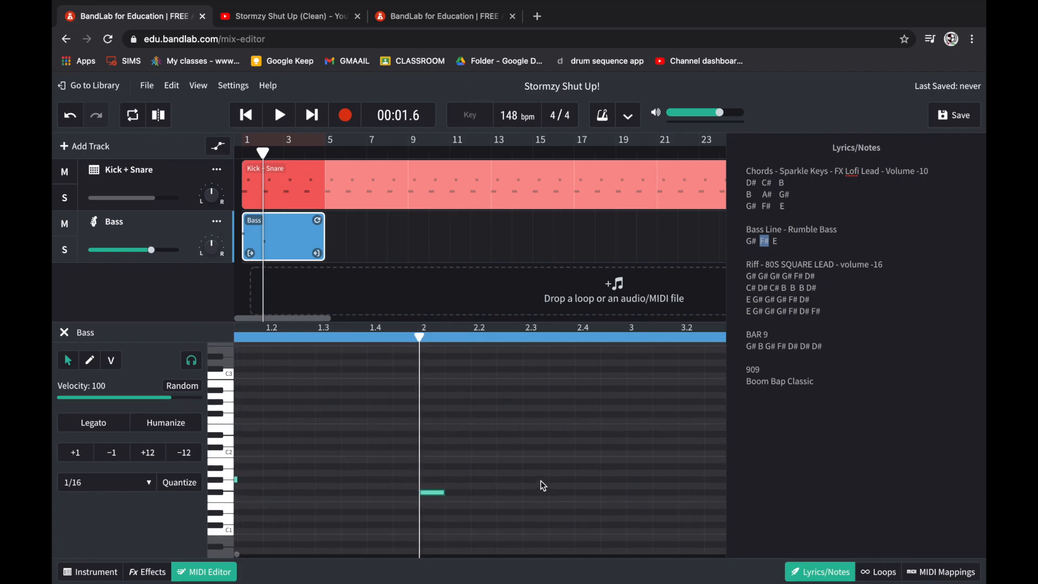
left_click(562, 338)
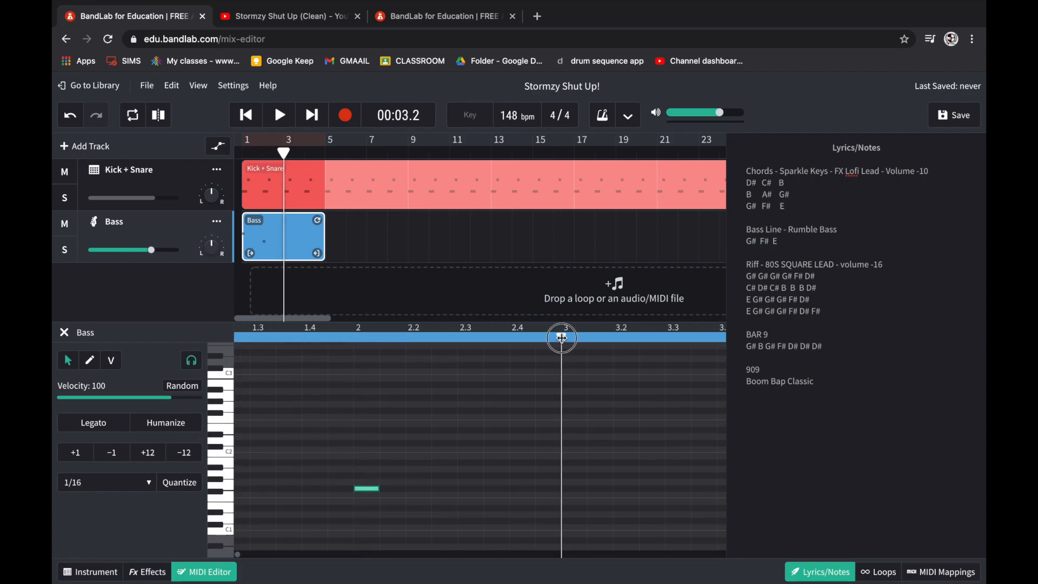
scroll(573, 374, "right", 2)
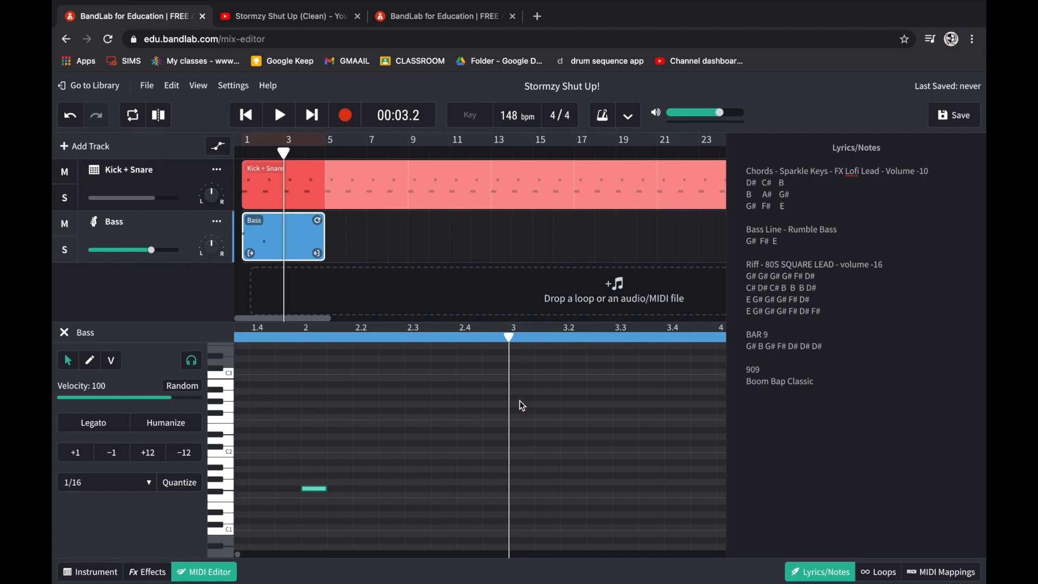
left_click(776, 241)
double_click(776, 241)
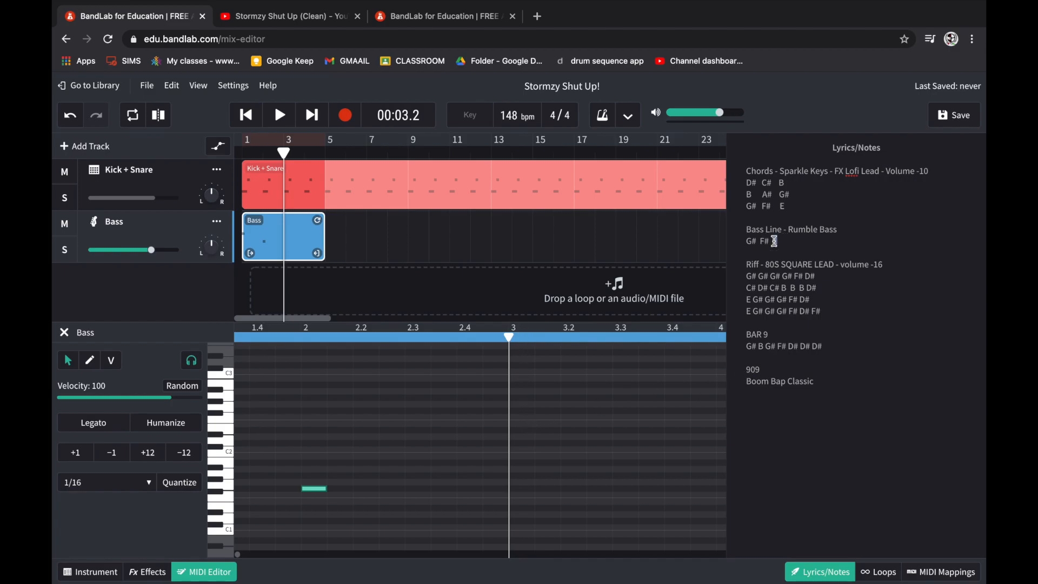
double_click(523, 501)
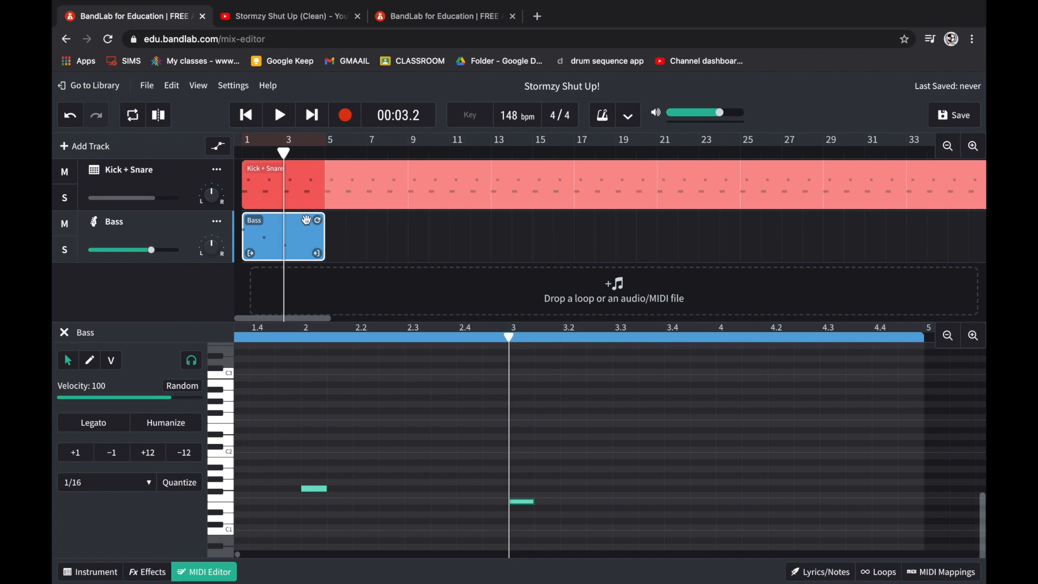
- Loop the four-bar Bass region up to bar 13
left_click_drag(317, 221, 483, 232)
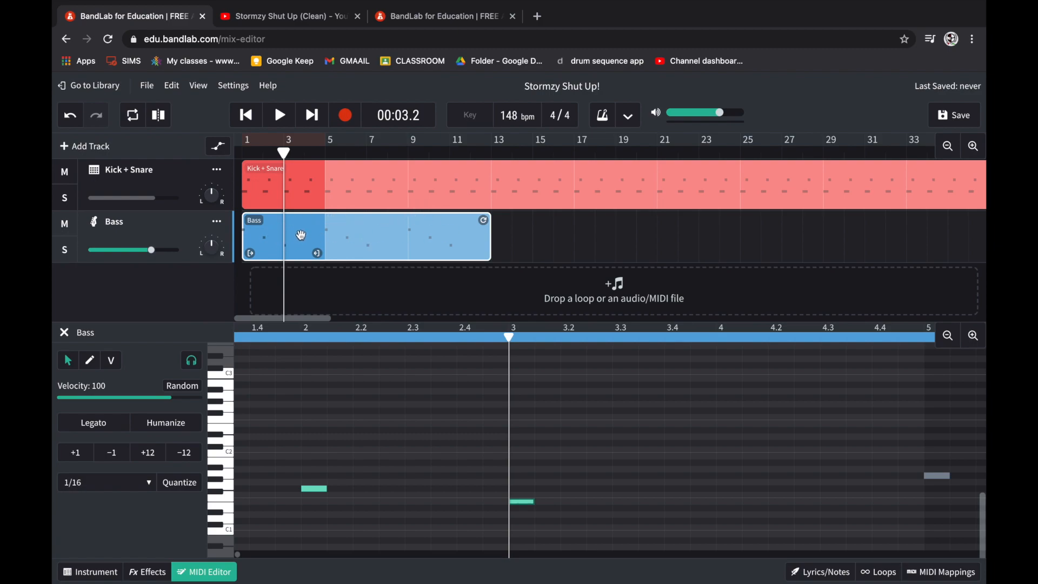
left_click(446, 264)
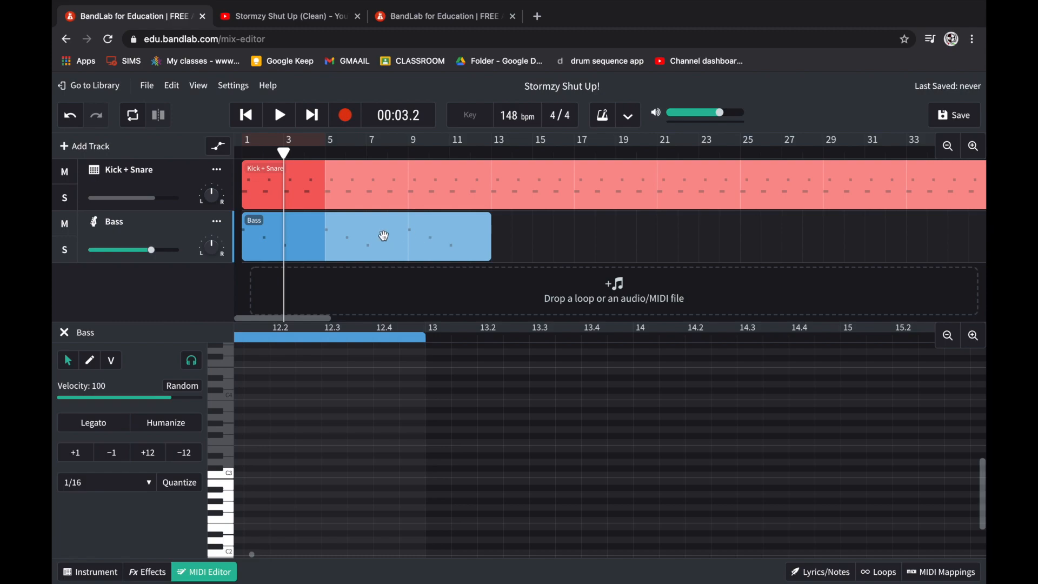
- Copy the looped Bass region to bar 13 and extend the copy's loop to bar 37
left_click(302, 238)
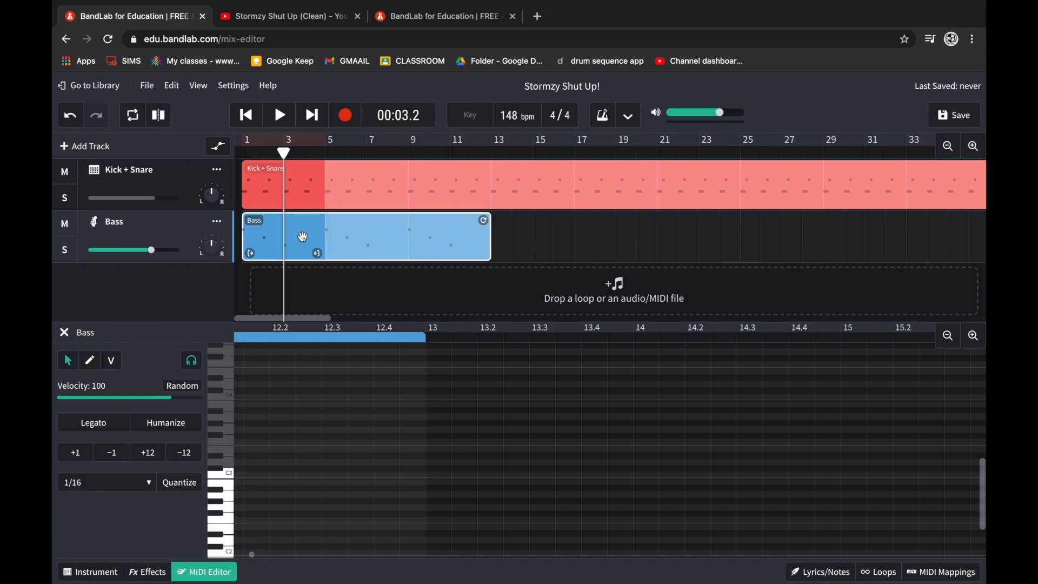
key("super+c")
left_click(491, 153)
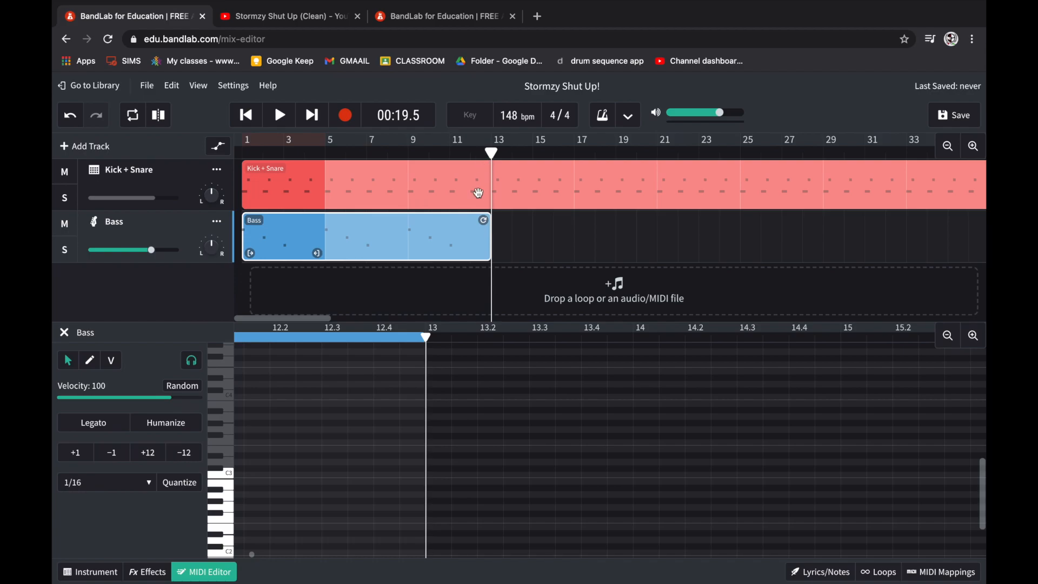
key("ctrl+v")
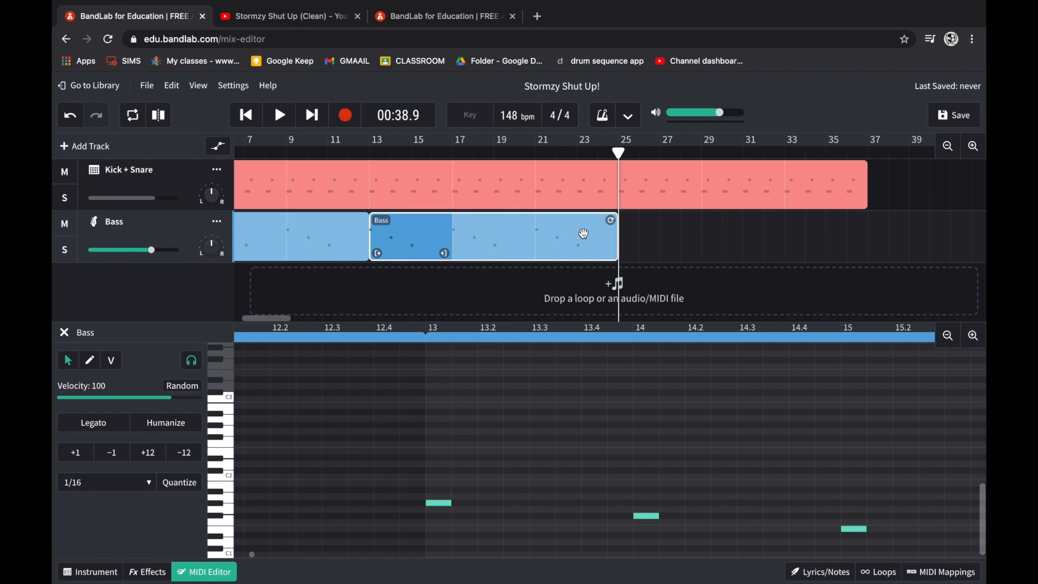
left_click_drag(610, 220, 863, 221)
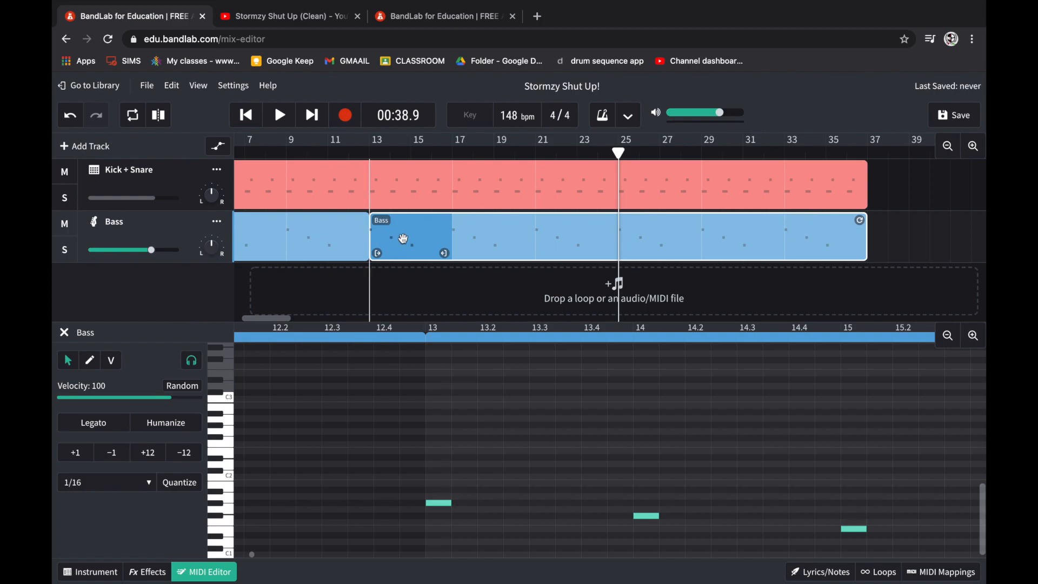
- In the second Bass region, add G#2, F#2 and E2 directly after the low notes in bars 13, 14 and 15, and play it back
left_click(369, 150)
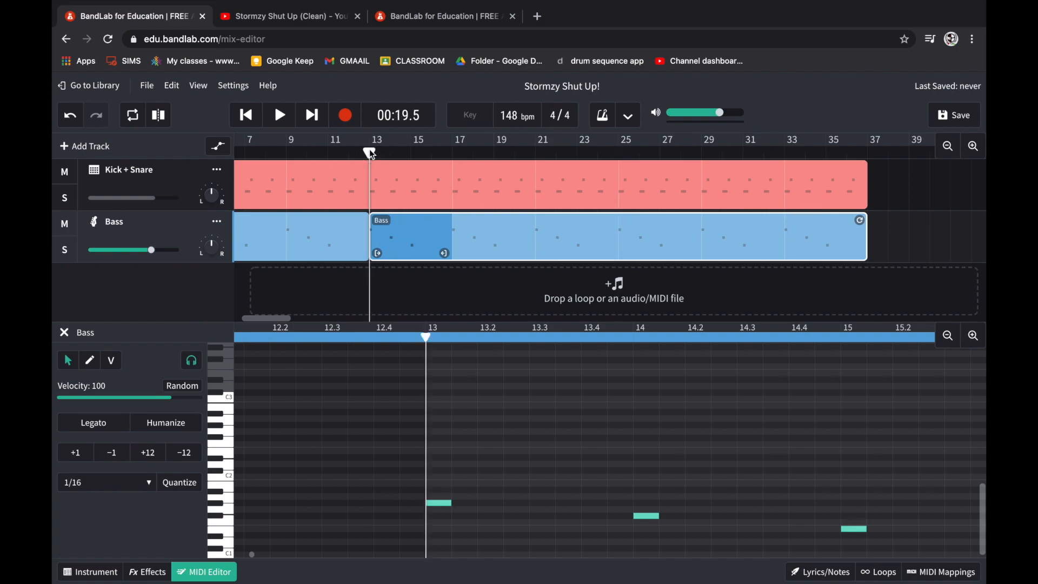
scroll(552, 479, "right", 2)
scroll(552, 479, "down", 1)
scroll(553, 479, "up", 1)
scroll(553, 479, "down", 1)
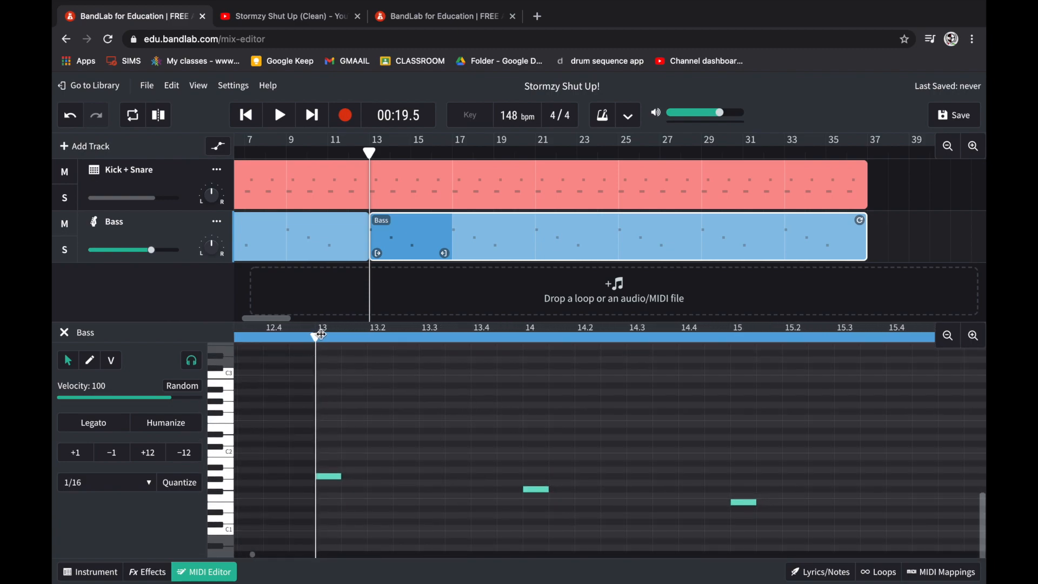
scroll(348, 493, "up", 1)
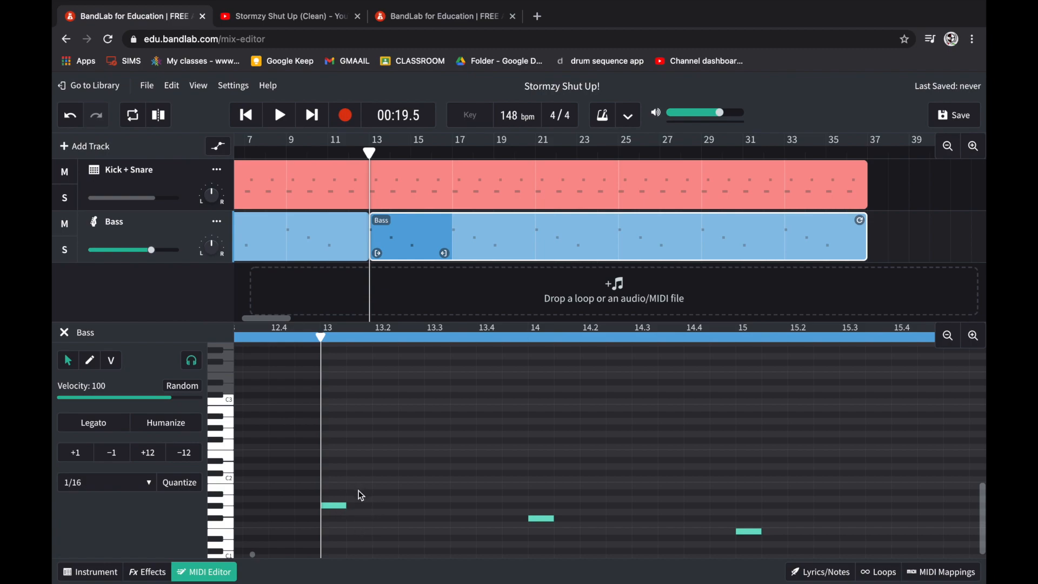
double_click(359, 427)
double_click(568, 442)
scroll(595, 459, "right", 2)
scroll(595, 459, "down", 1)
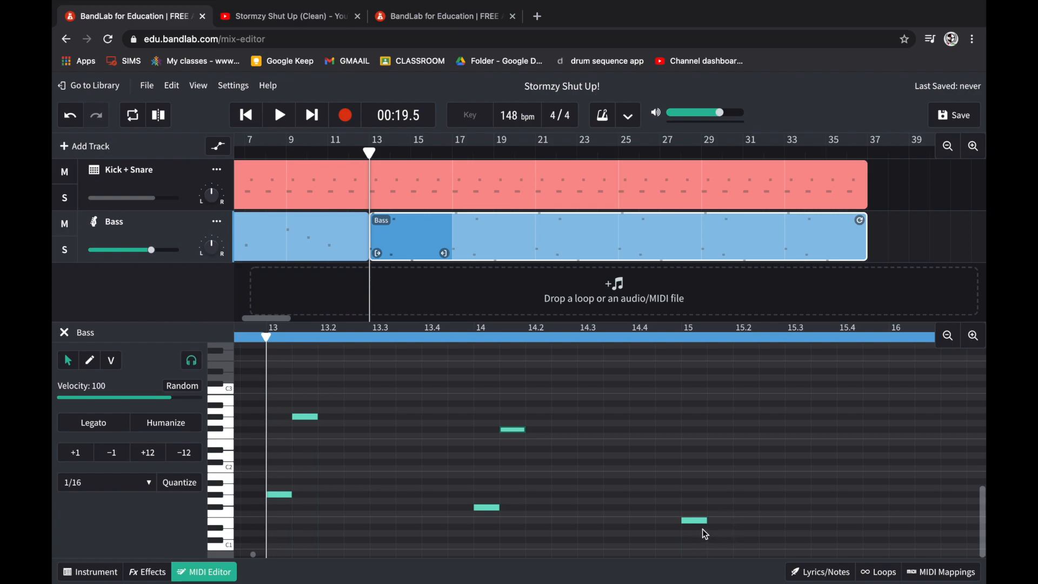
double_click(720, 443)
key("space")
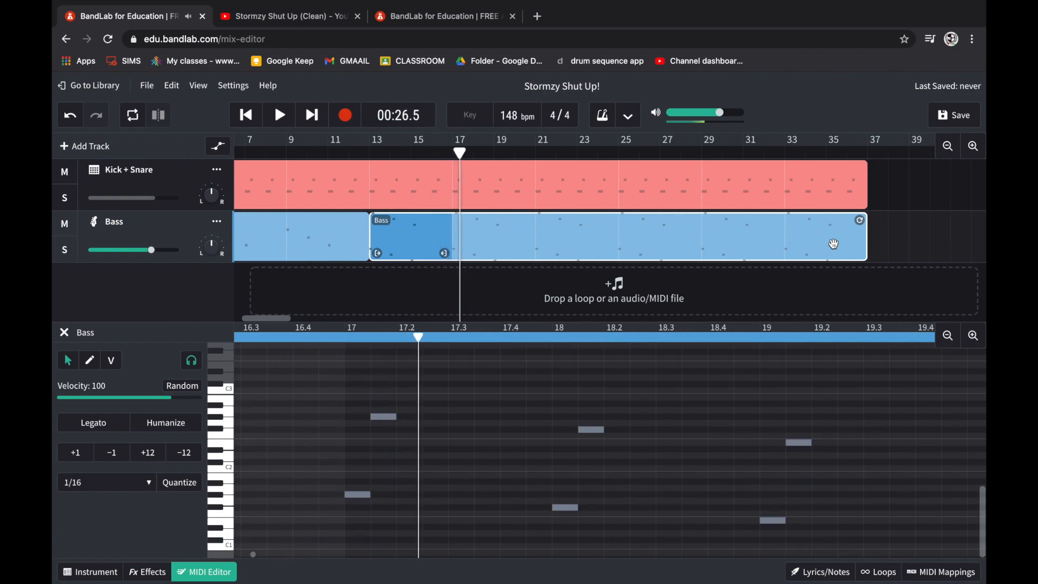
key("space")
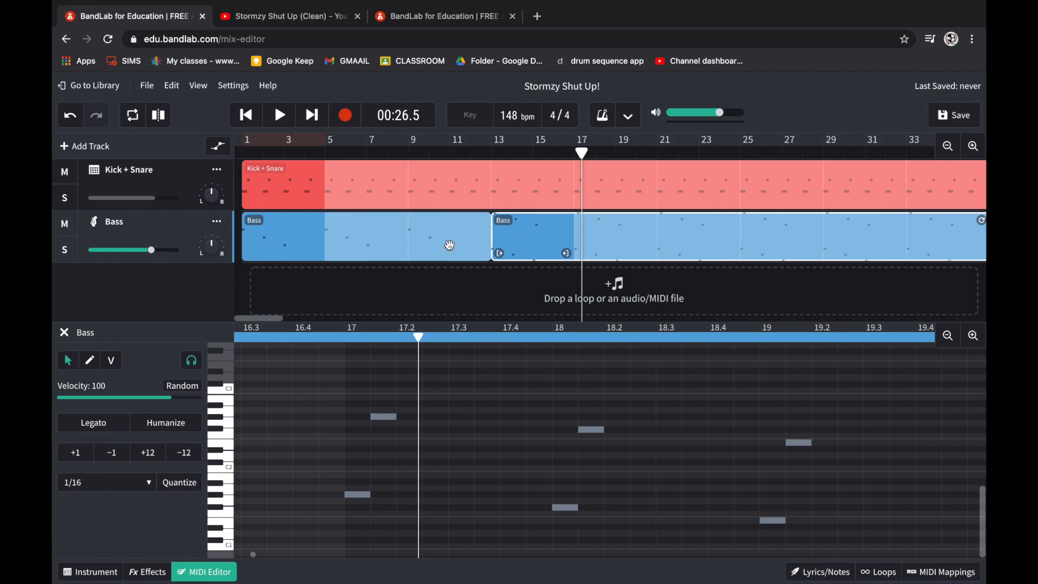
- Add an instrument track using the Sparkle Keys sound from Synth Keys and name it Chords
left_click(96, 147)
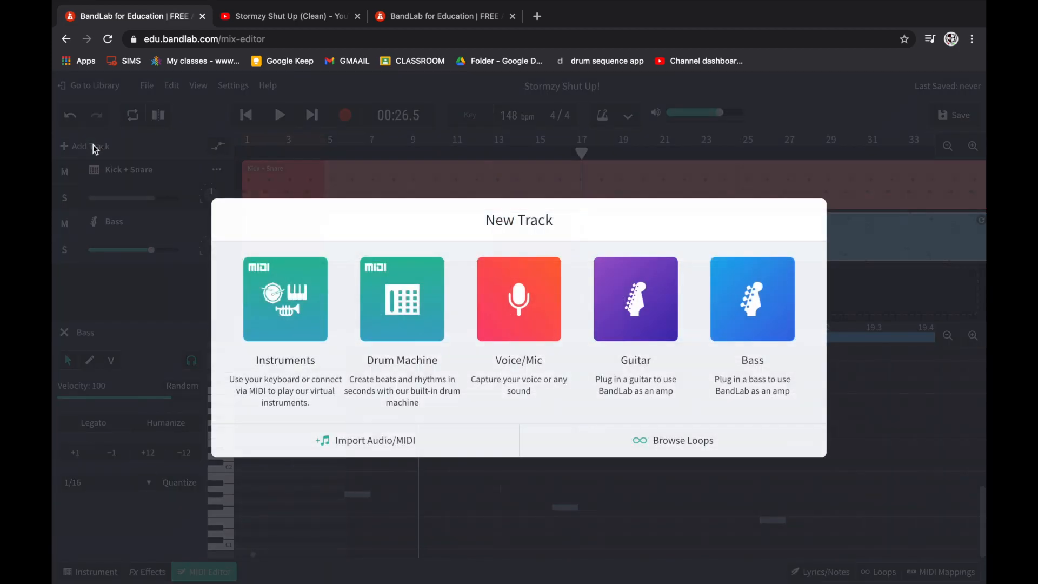
left_click(290, 299)
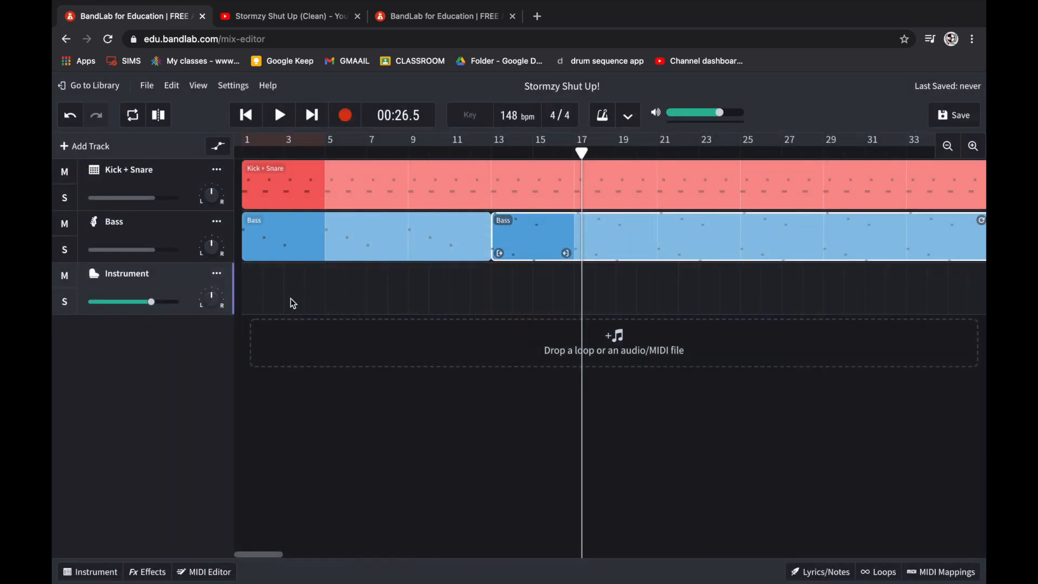
left_click(96, 280)
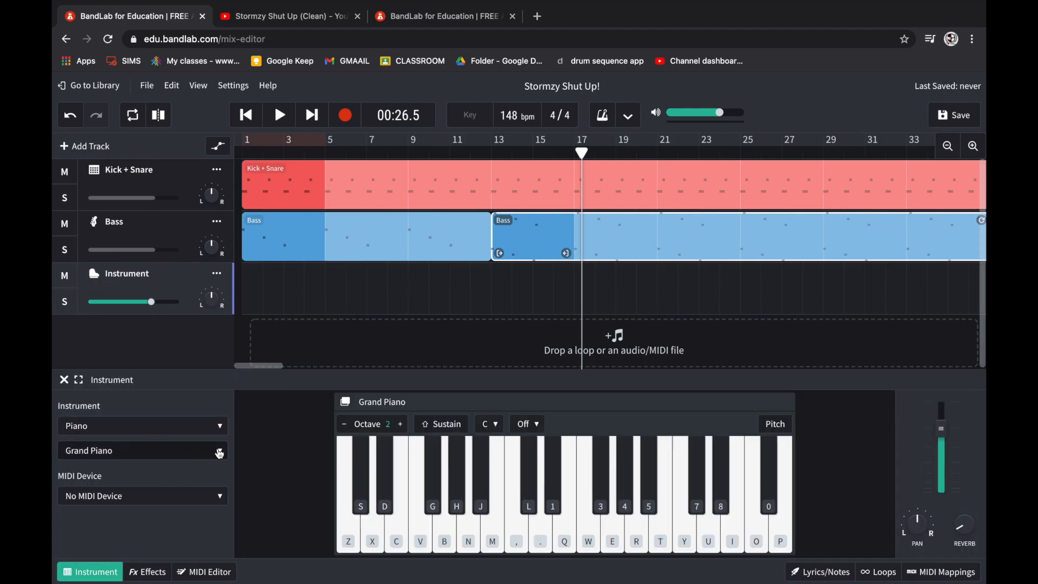
left_click(130, 426)
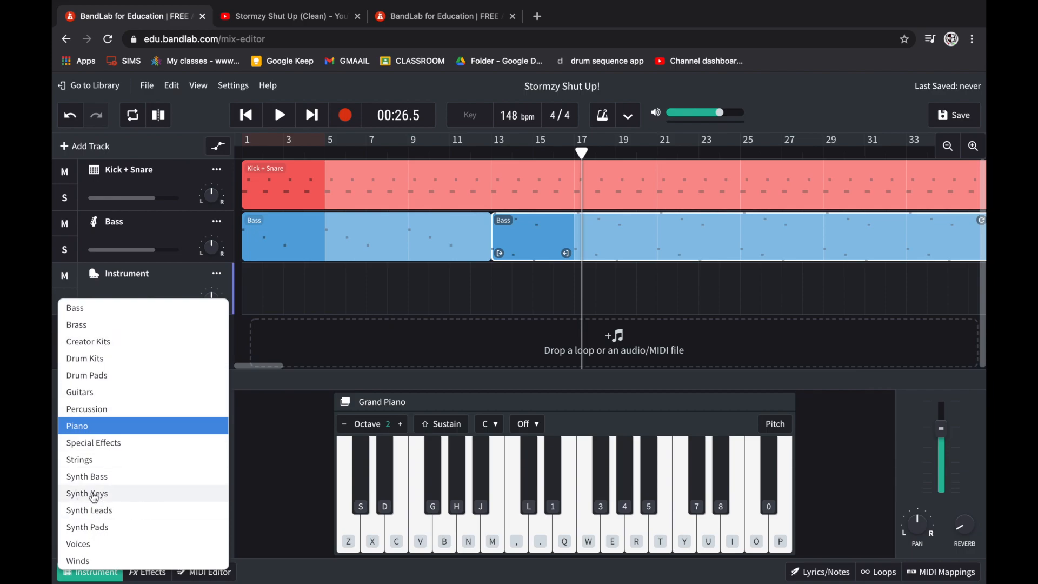
left_click(94, 494)
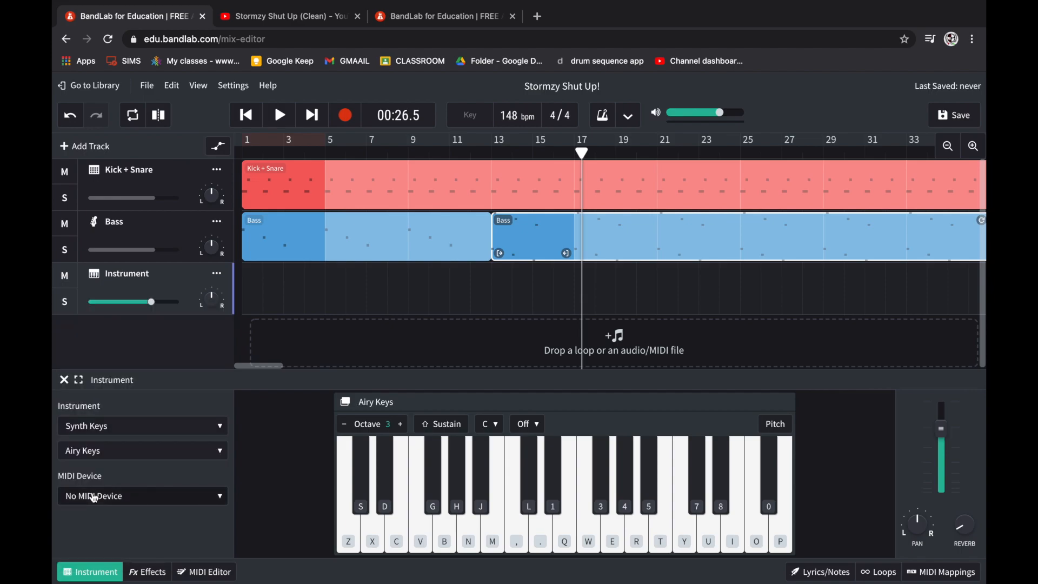
left_click(109, 453)
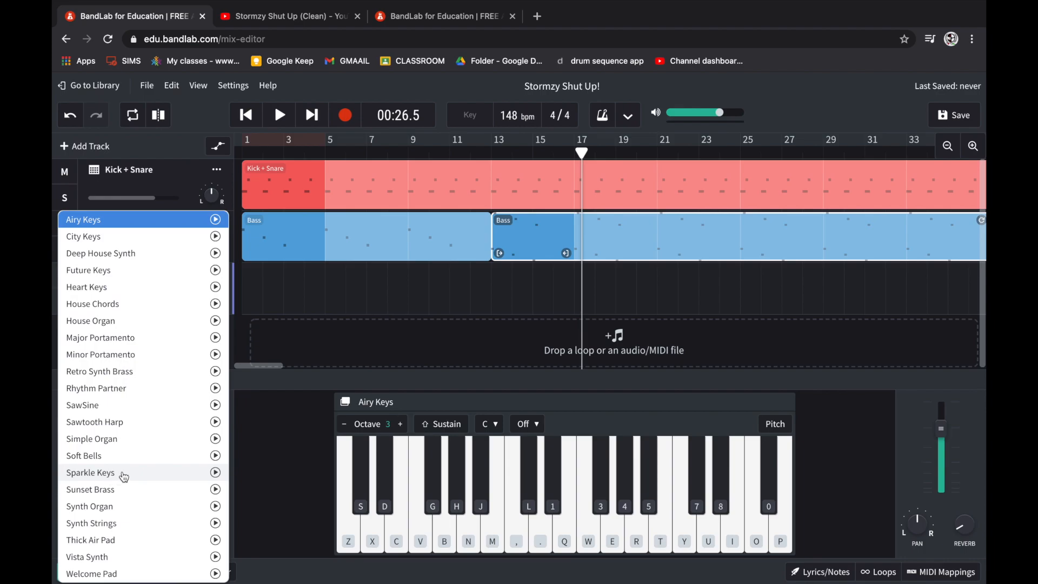
left_click(90, 472)
type("Chords")
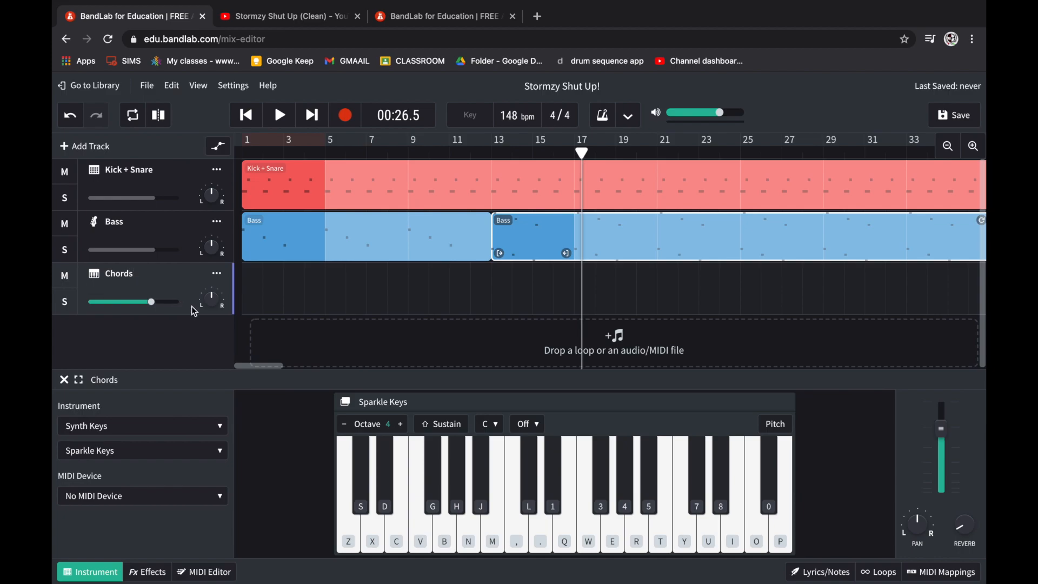
- Create an empty four-bar region on the Chords track and move it to the start of bar 1
left_click(333, 288)
double_click(335, 291)
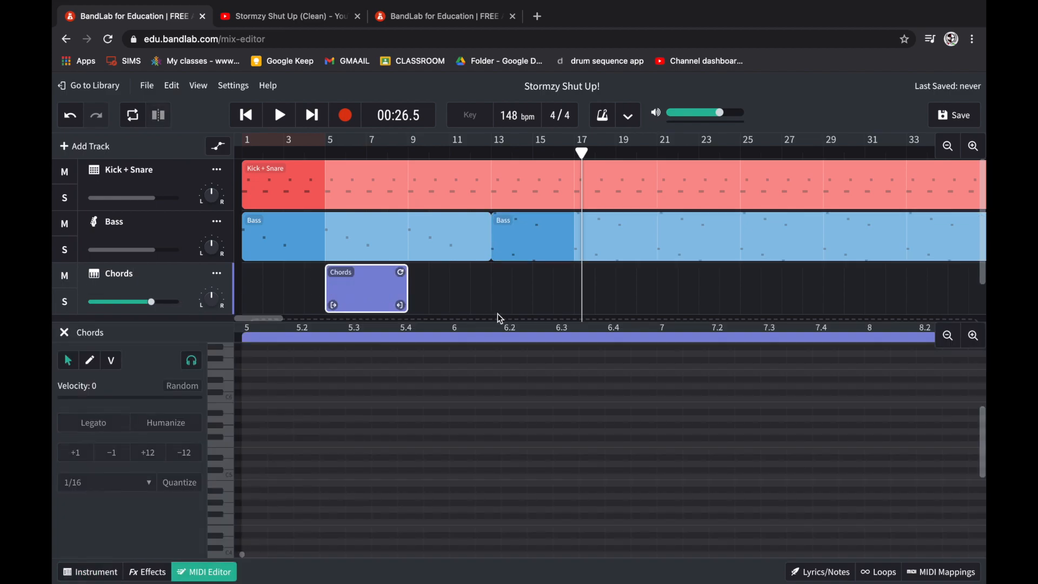
left_click(352, 296)
left_click_drag(353, 296, 270, 301)
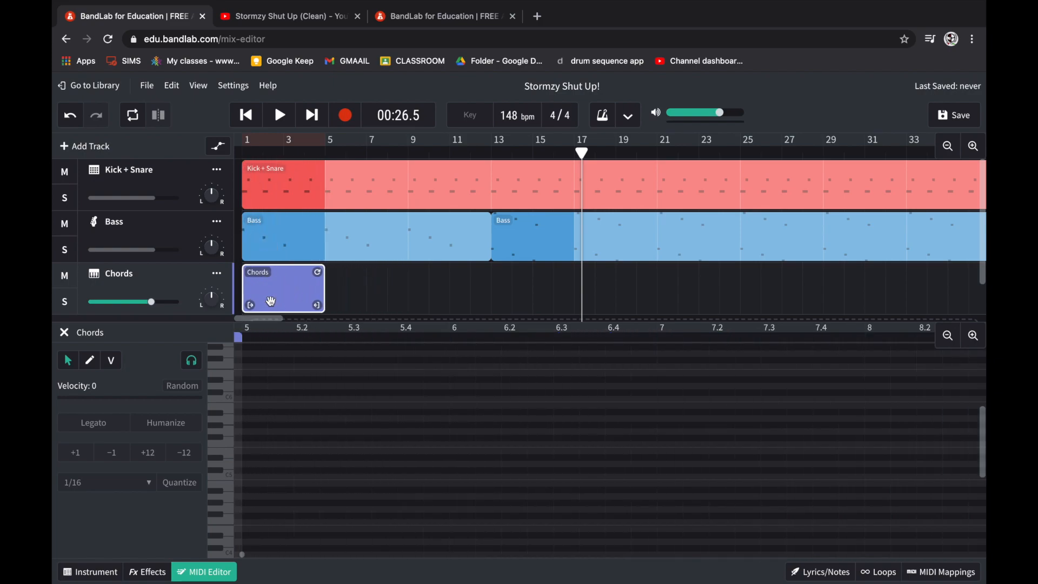
- Find the C5 area in the region's note grid and read the Sparkle Keys chord notes in the project's notes
scroll(489, 449, "left", 15)
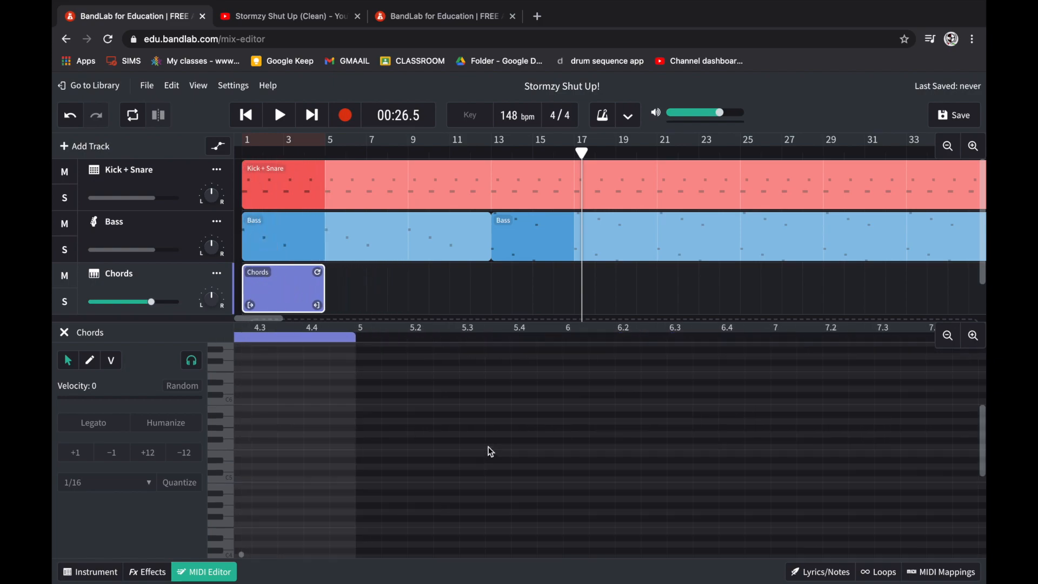
scroll(489, 450, "up", 1)
scroll(401, 416, "down", 5)
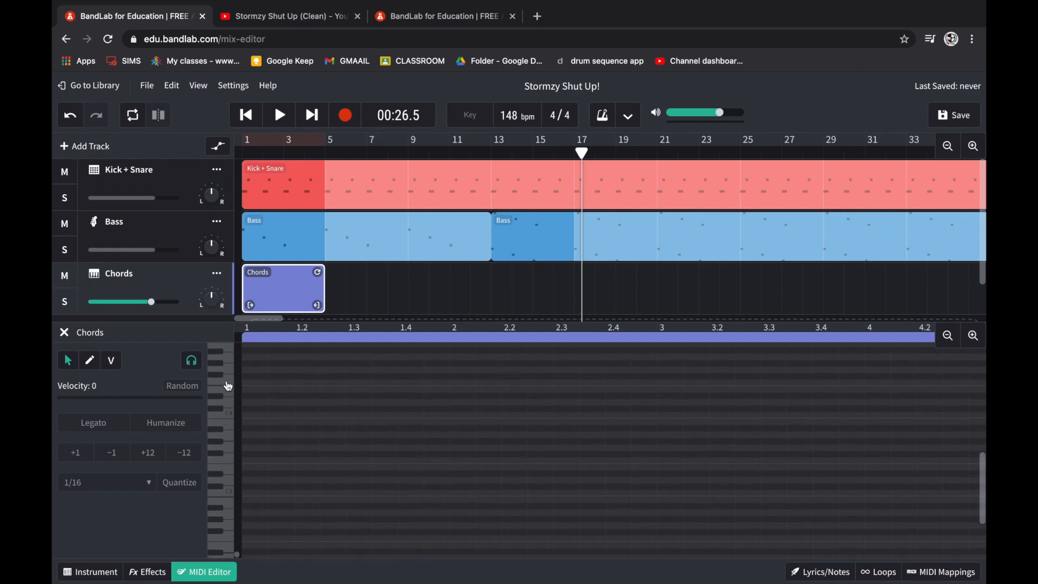
left_click_drag(226, 381, 227, 481)
scroll(271, 404, "up", 3)
scroll(265, 406, "up", 1)
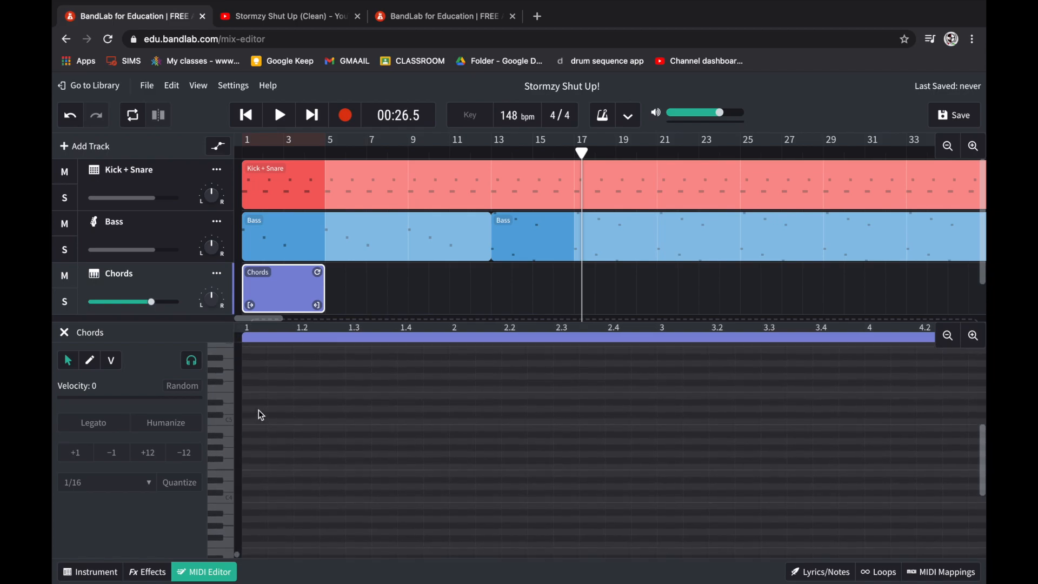
left_click(232, 431)
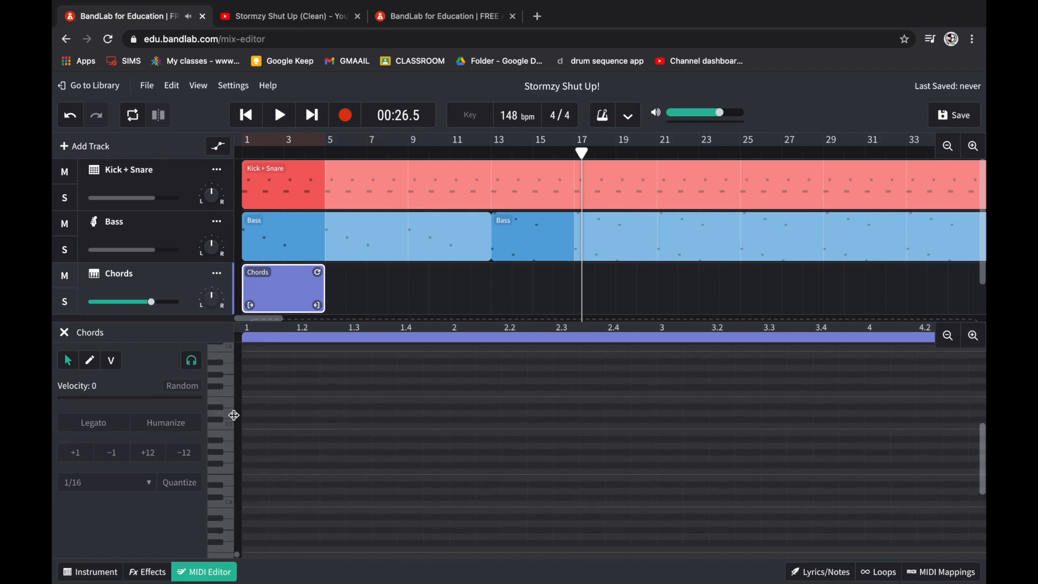
left_click(820, 572)
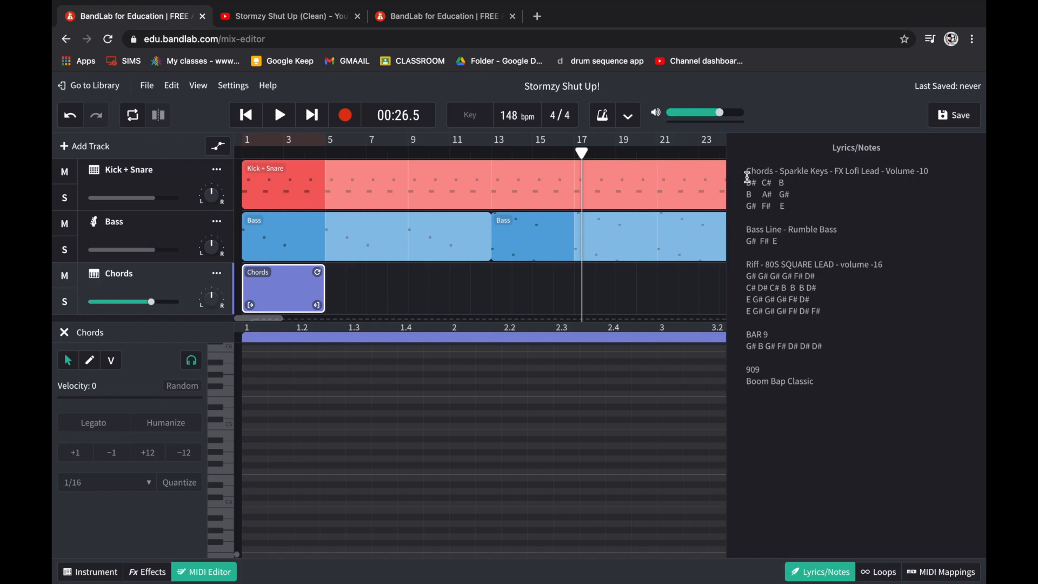
left_click_drag(746, 173, 790, 208)
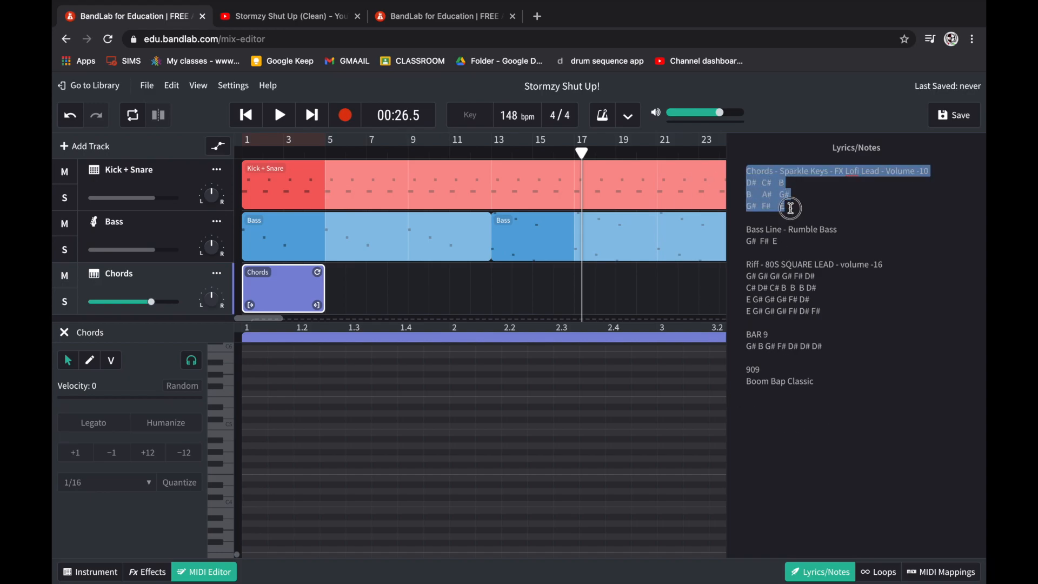
left_click(790, 208)
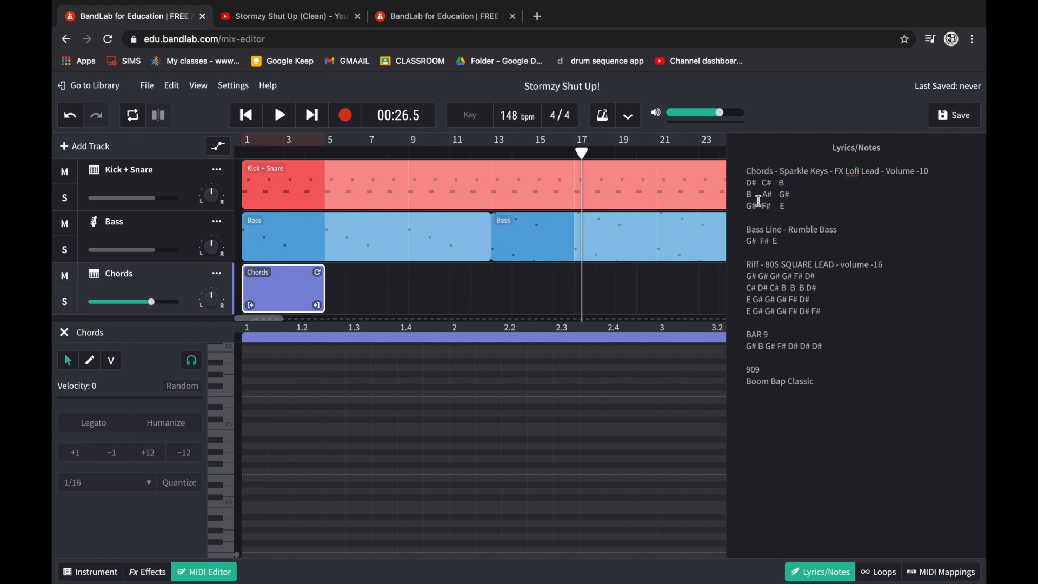
- Add the first chord's top note, D#5, at the start of bar 1 and lengthen it to one beat
double_click(753, 182)
left_click(231, 430)
left_click(229, 414)
double_click(251, 413)
left_click_drag(254, 414, 254, 410)
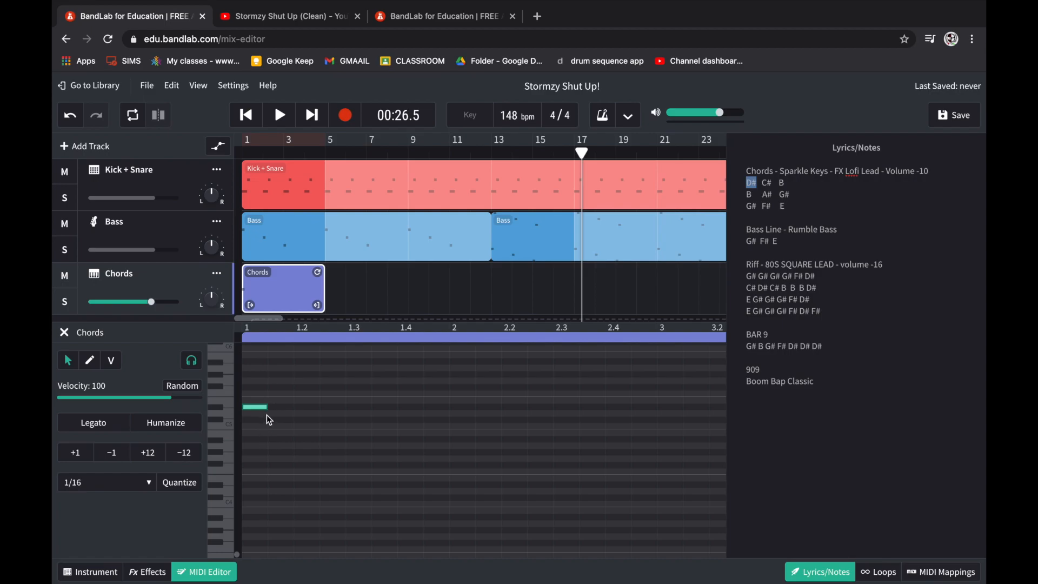
left_click_drag(267, 407, 292, 415)
- Complete the bar 1 chord by adding one-beat B4 and G#4 notes below the D#5
left_click_drag(758, 195, 741, 195)
left_click(756, 208)
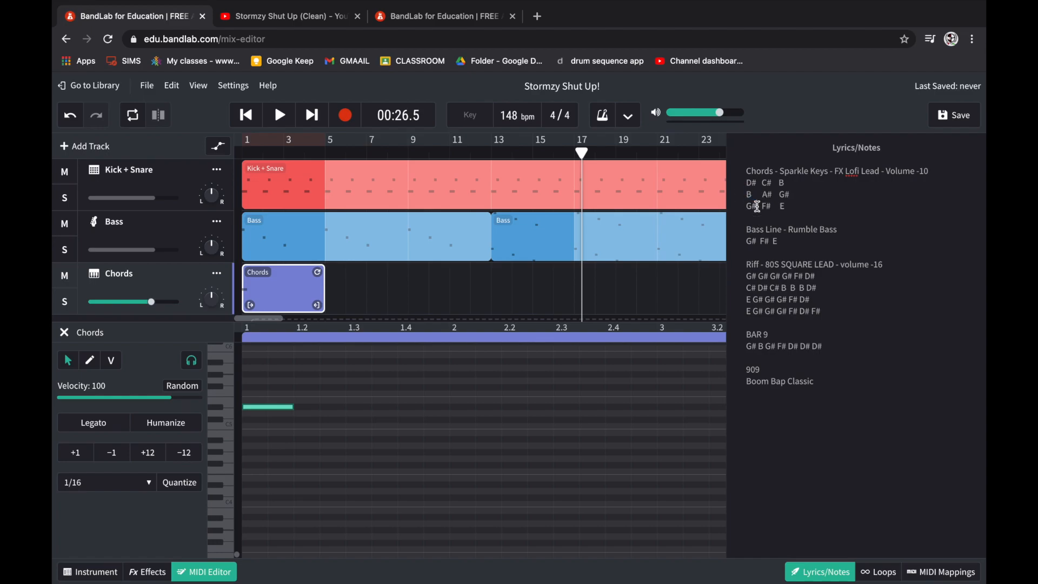
left_click(229, 425)
double_click(254, 433)
left_click_drag(757, 207, 746, 208)
left_click(252, 453)
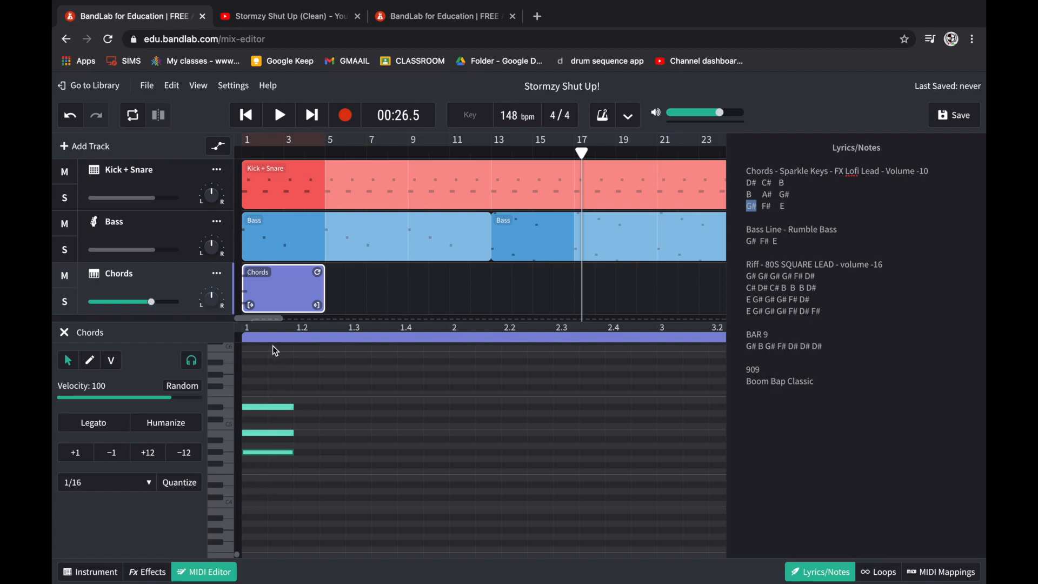
- Add the second chord, C#5, A#4 and F#4, each one beat long at the start of bar 2
left_click(449, 338)
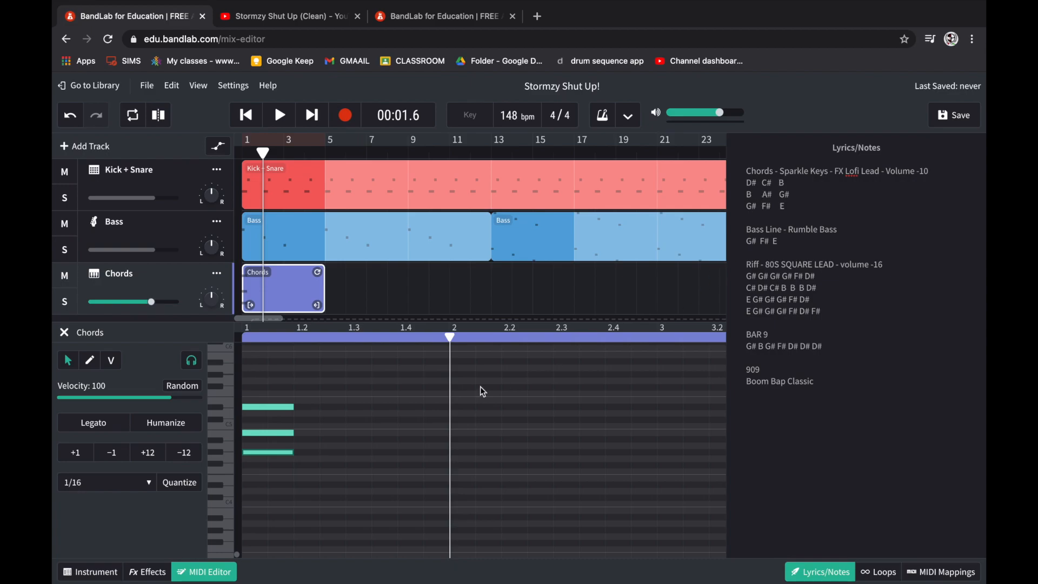
left_click_drag(463, 424, 268, 406)
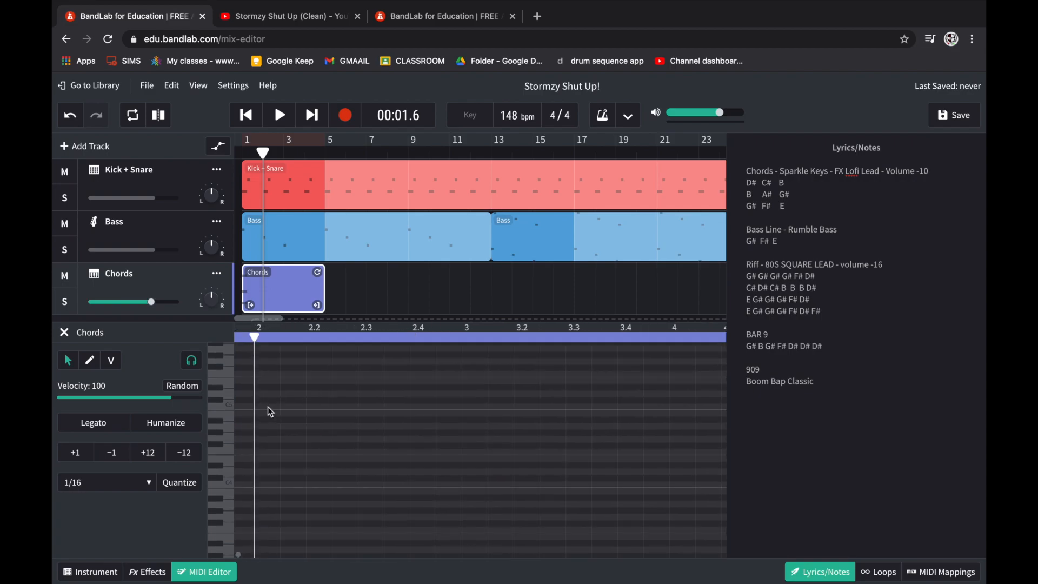
double_click(262, 400)
double_click(263, 420)
double_click(266, 446)
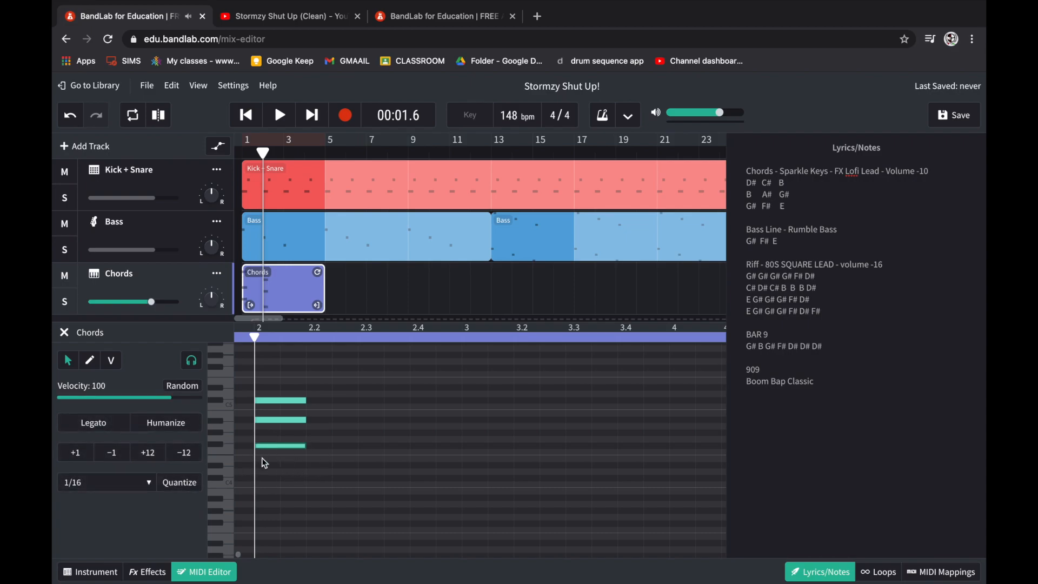
- Add the third chord, B4, G#4 and E4, each one beat long at the start of bar 3
scroll(281, 460, "left", 5)
scroll(281, 460, "up", 1)
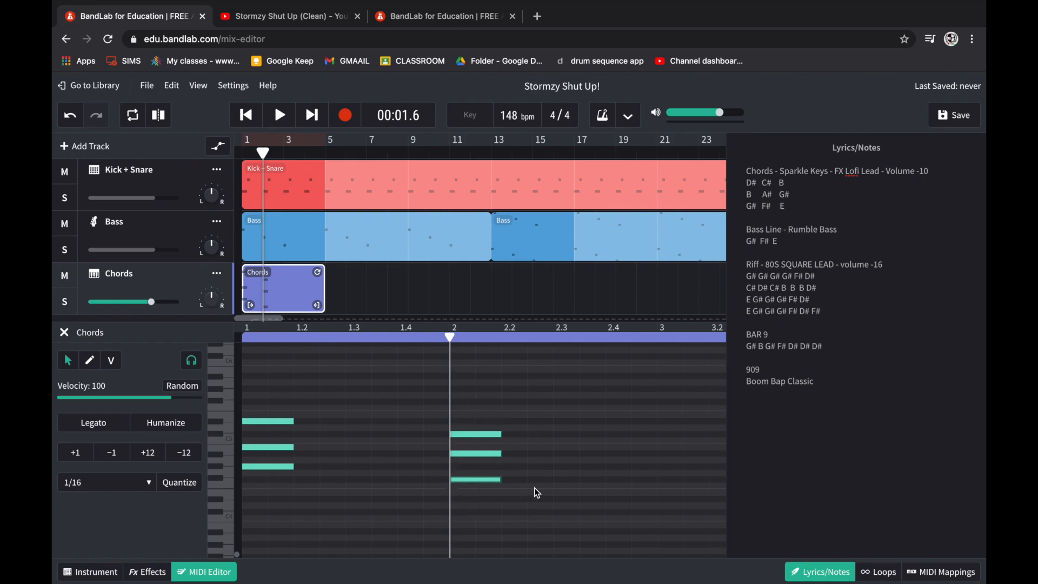
scroll(534, 488, "right", 5)
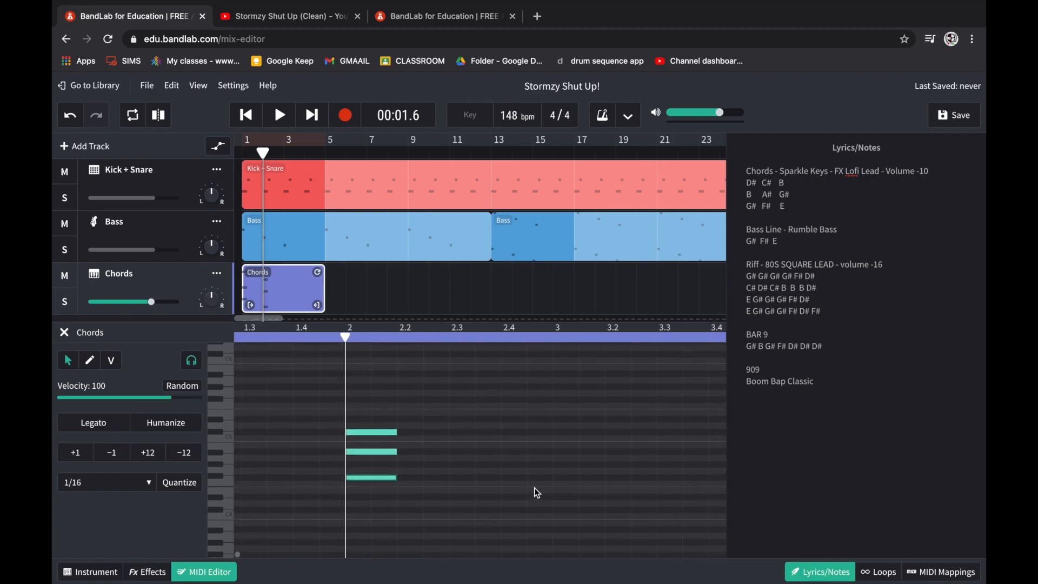
left_click(514, 339)
scroll(514, 412, "right", 2)
scroll(514, 412, "right", 5)
scroll(514, 408, "right", 1)
scroll(515, 407, "down", 1)
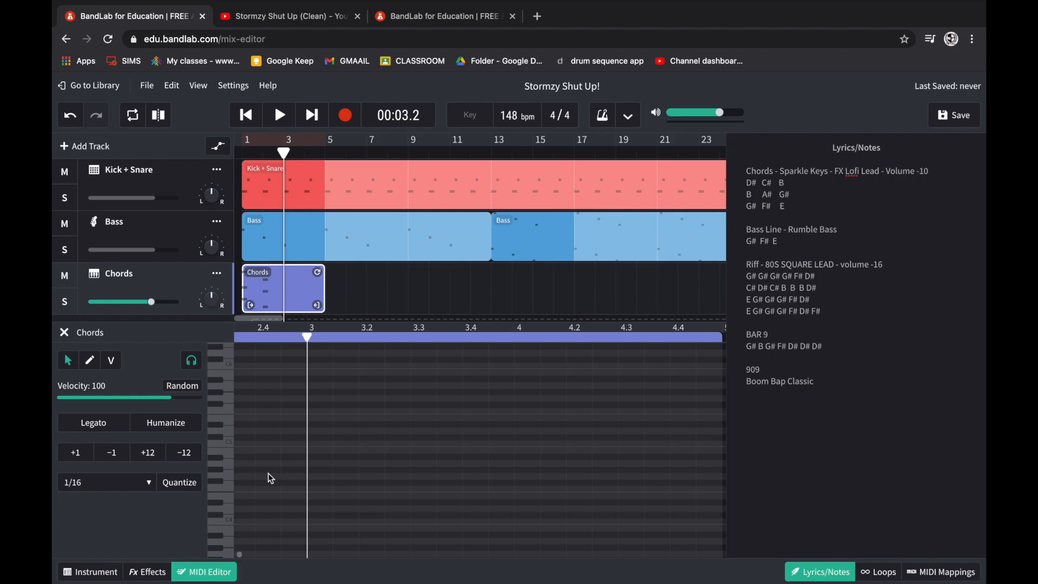
left_click(230, 444)
left_click(321, 450)
scroll(320, 450, "down", 1)
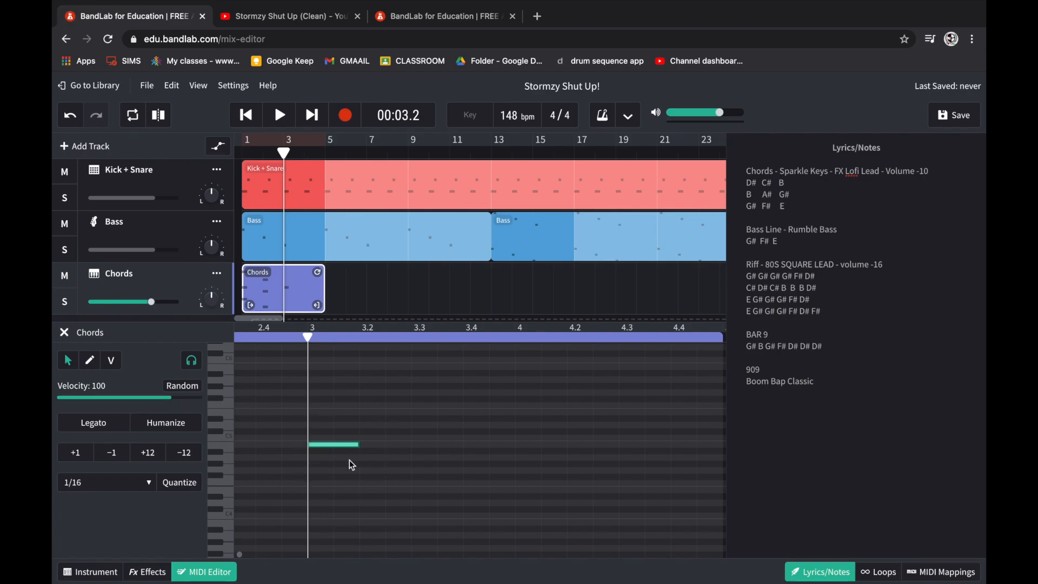
double_click(318, 464)
left_click(320, 490)
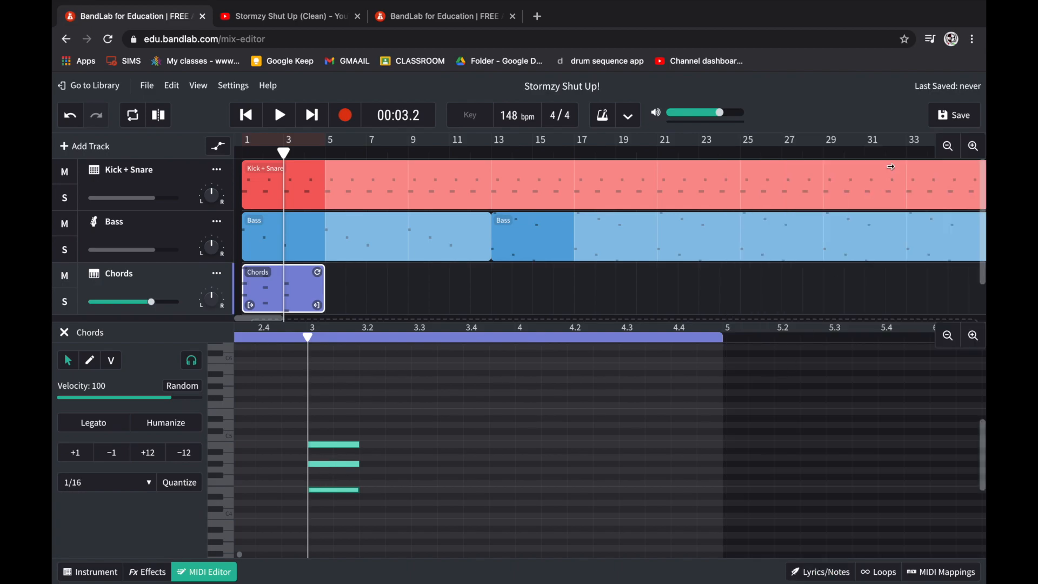
- Loop the four-bar Chords region up to bar 37, level with the end of the drum and bass parts
left_click(947, 146)
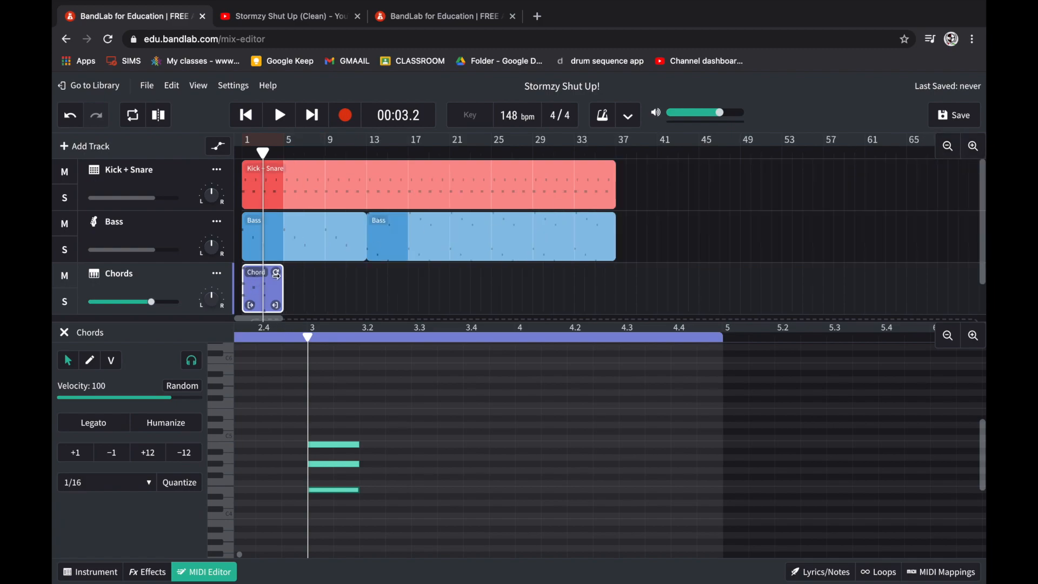
left_click_drag(276, 273, 615, 279)
scroll(443, 249, "down", 1)
scroll(444, 248, "down", 2)
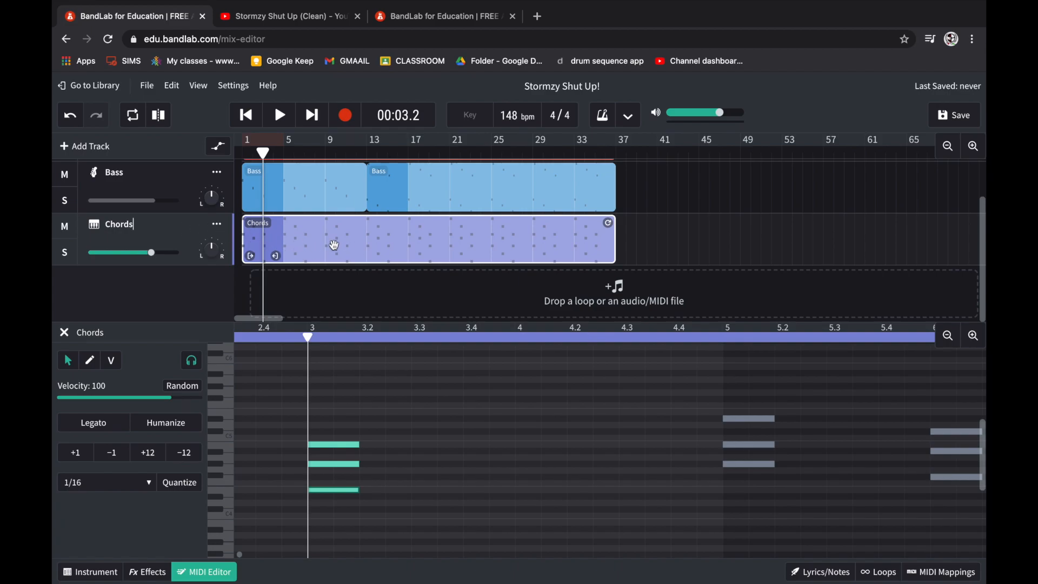
- Apply the LoFi Lead effects preset to the Chords track and set the Space Maker reverb mix to 15%
left_click(144, 573)
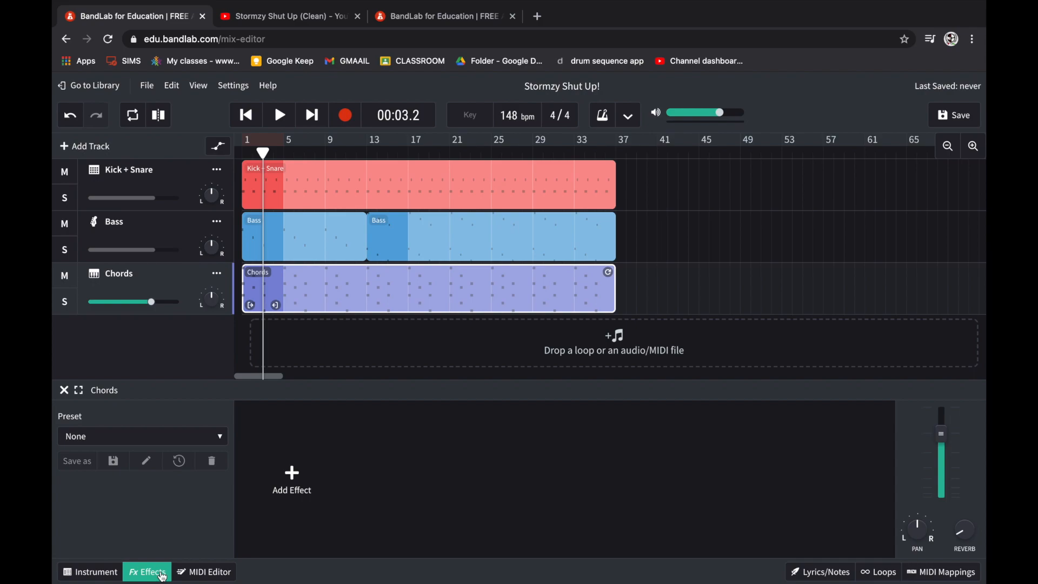
left_click(134, 438)
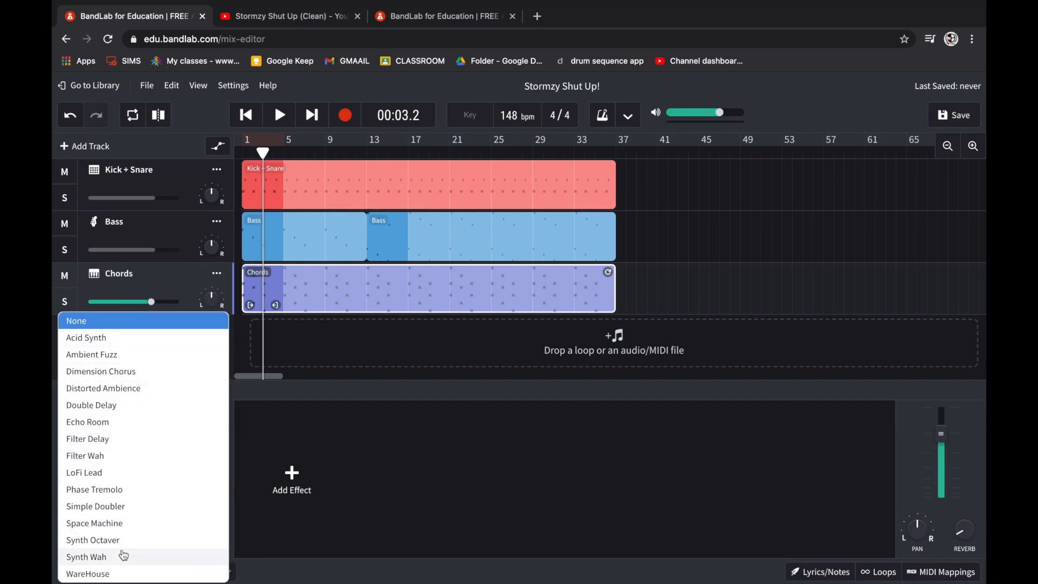
left_click(127, 474)
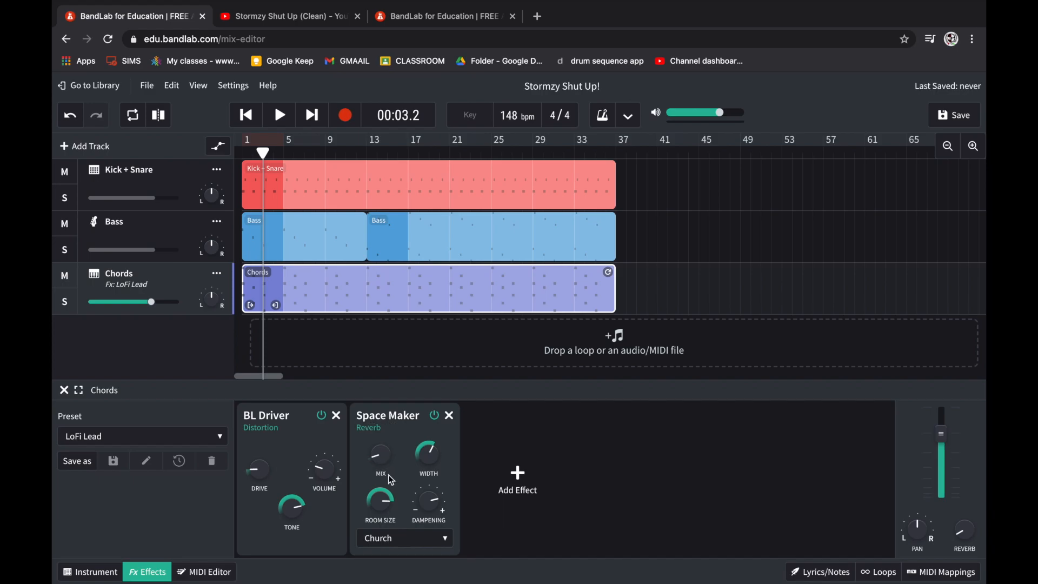
left_click_drag(385, 460, 378, 447)
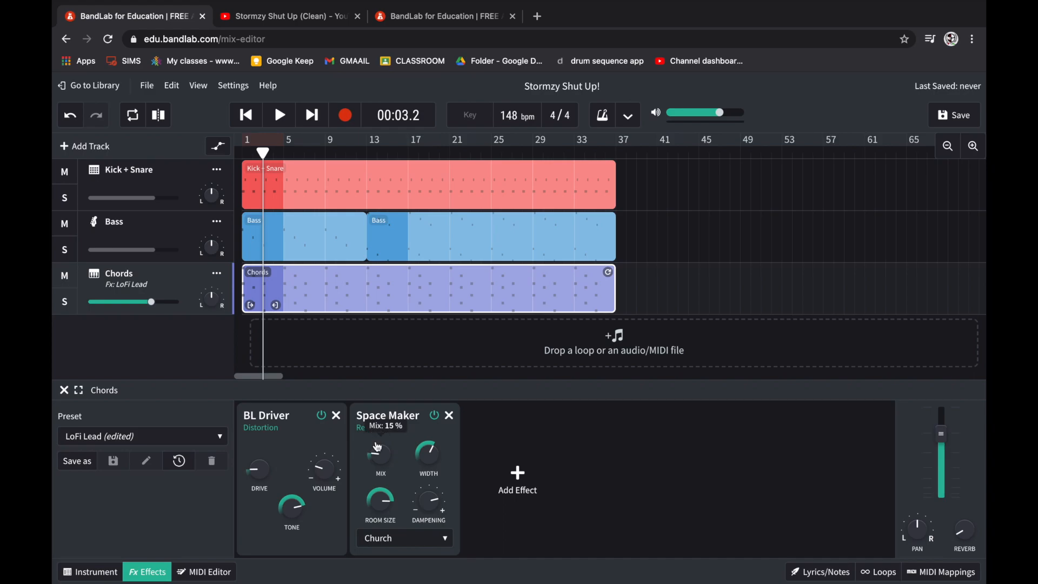
- Play back the opening bars to hear the Chords track with its effects alongside the drums and bass
key("Return")
key("space")
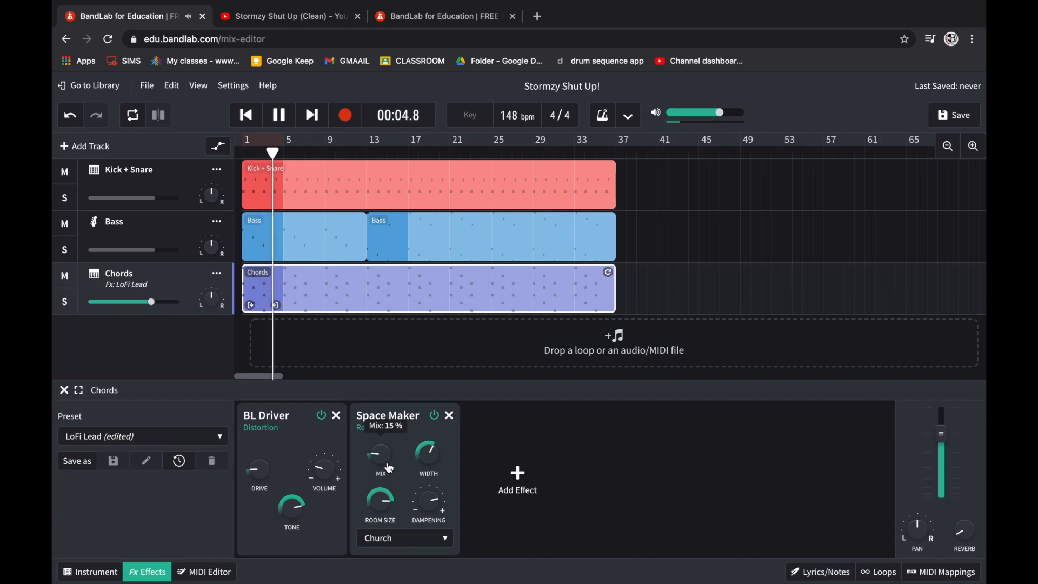
key("space")
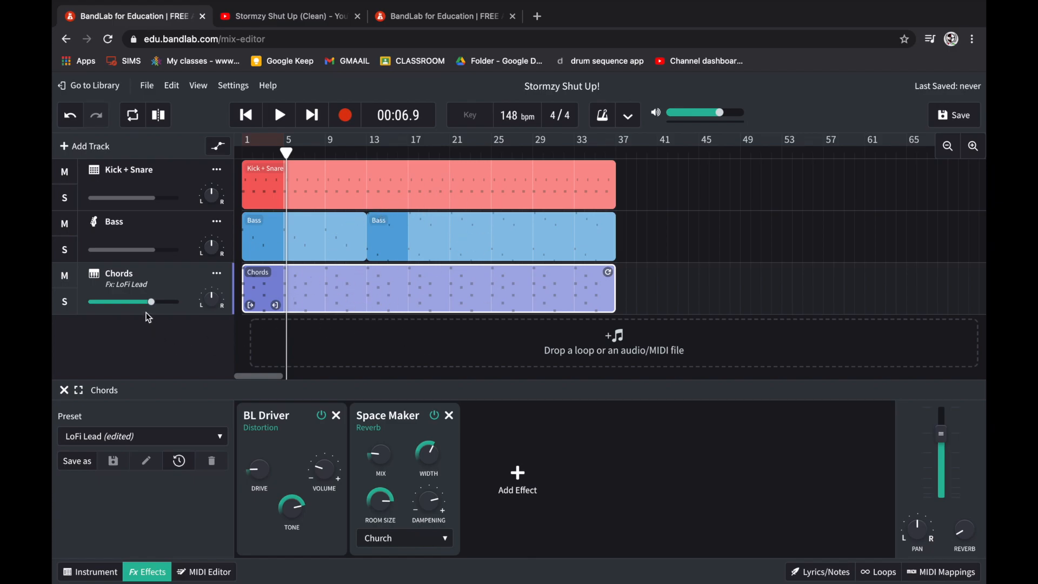
- Lower the Chords track volume to -10.2 dB and raise the Kick + Snare volume close to its maximum
mouse_move(153, 308)
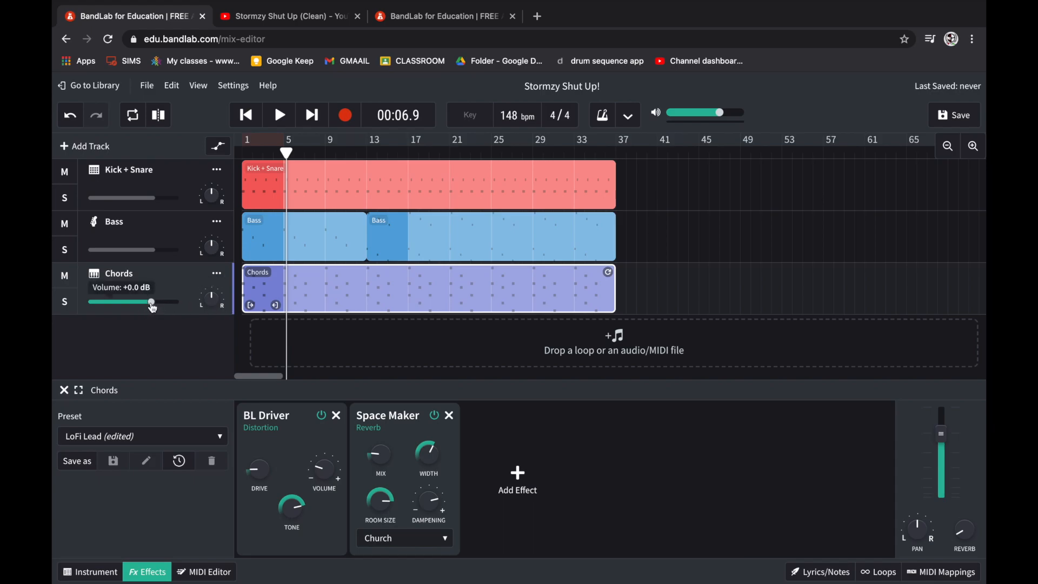
left_click_drag(154, 305, 126, 310)
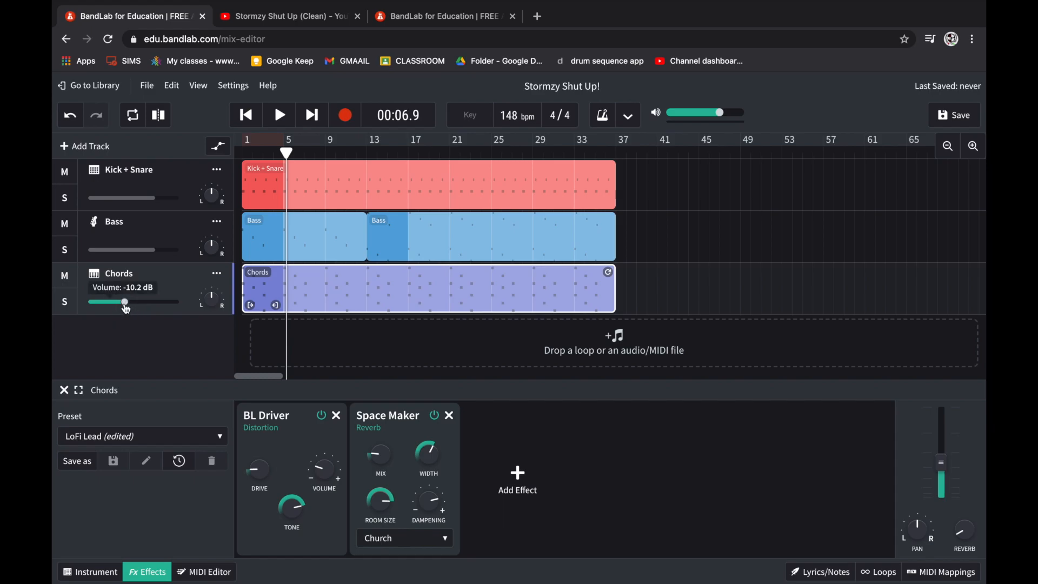
left_click(175, 186)
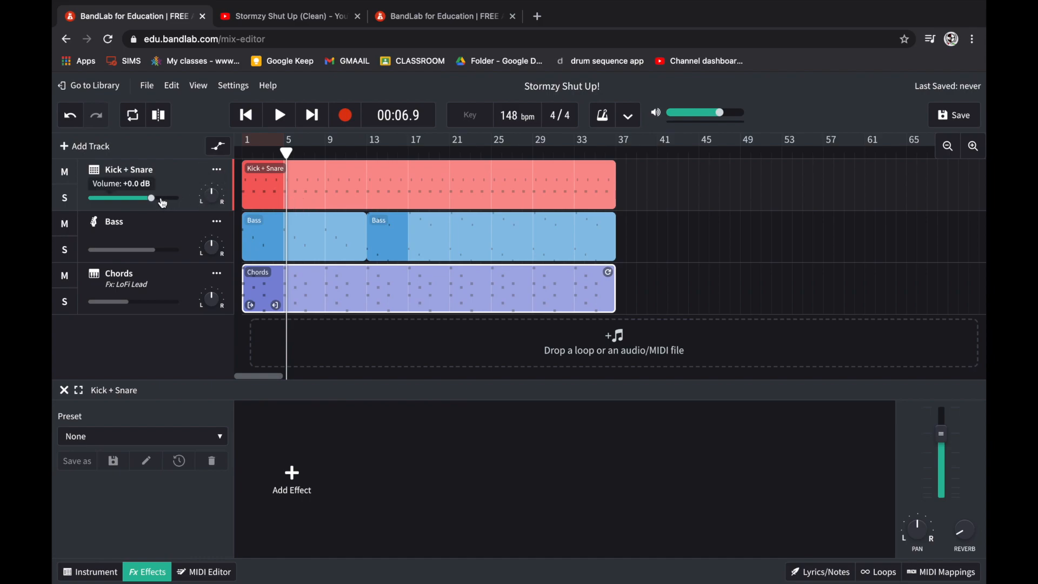
left_click_drag(154, 201, 177, 203)
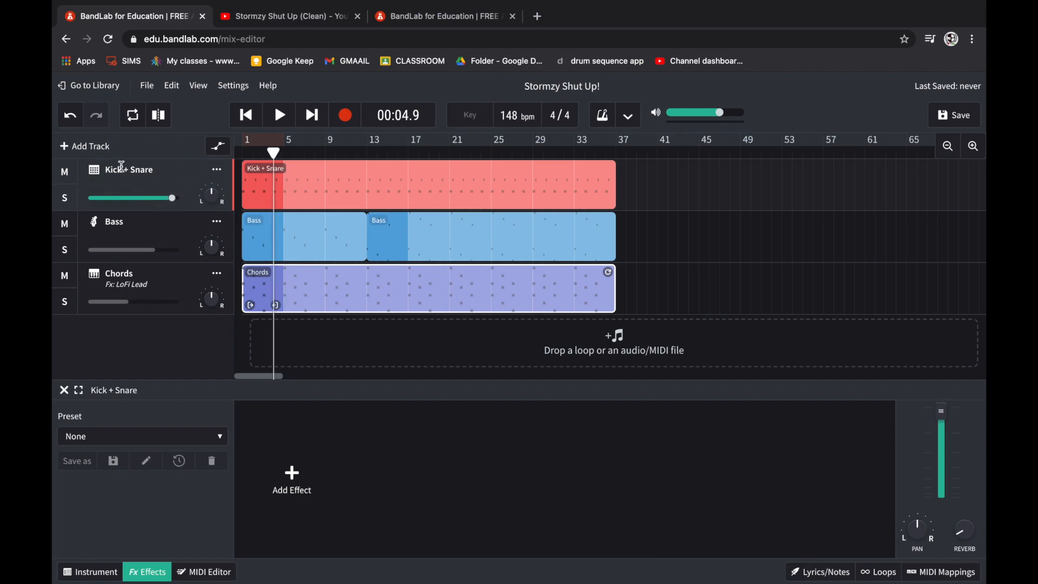
- Add a new instrument track with an empty four-bar region starting at bar 13, and set the playhead there
left_click(93, 149)
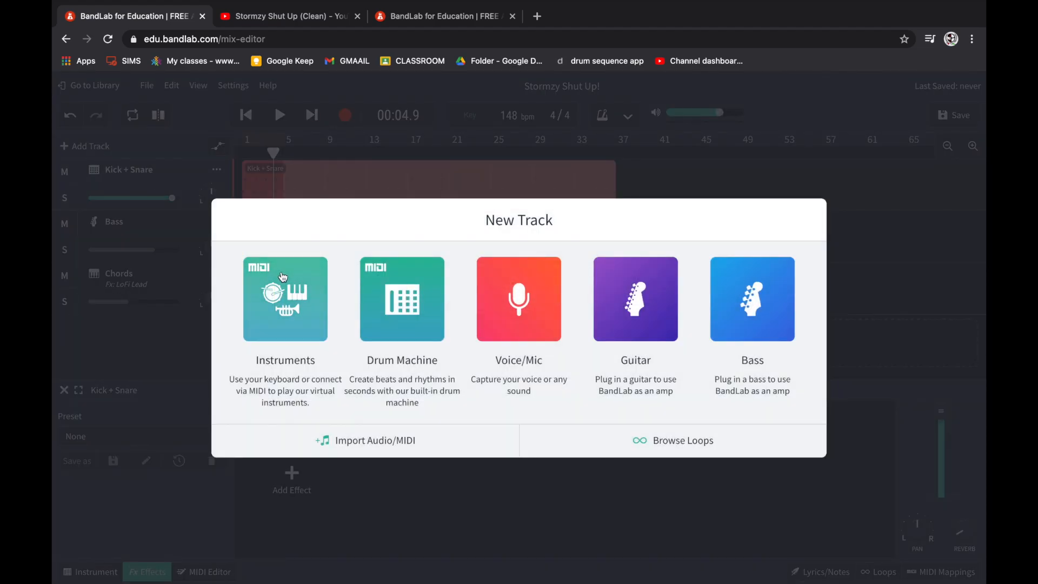
left_click(275, 304)
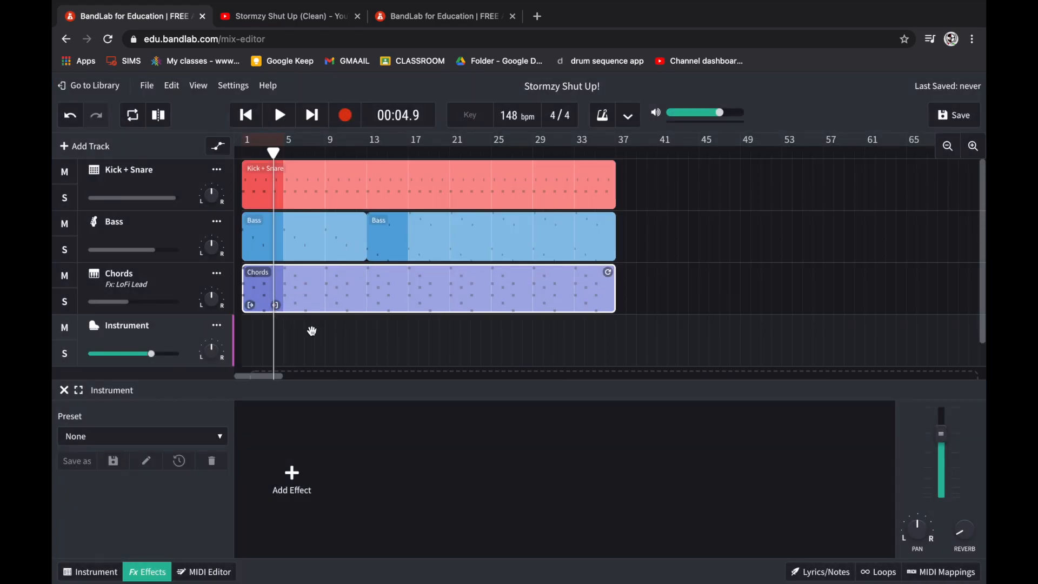
double_click(413, 340)
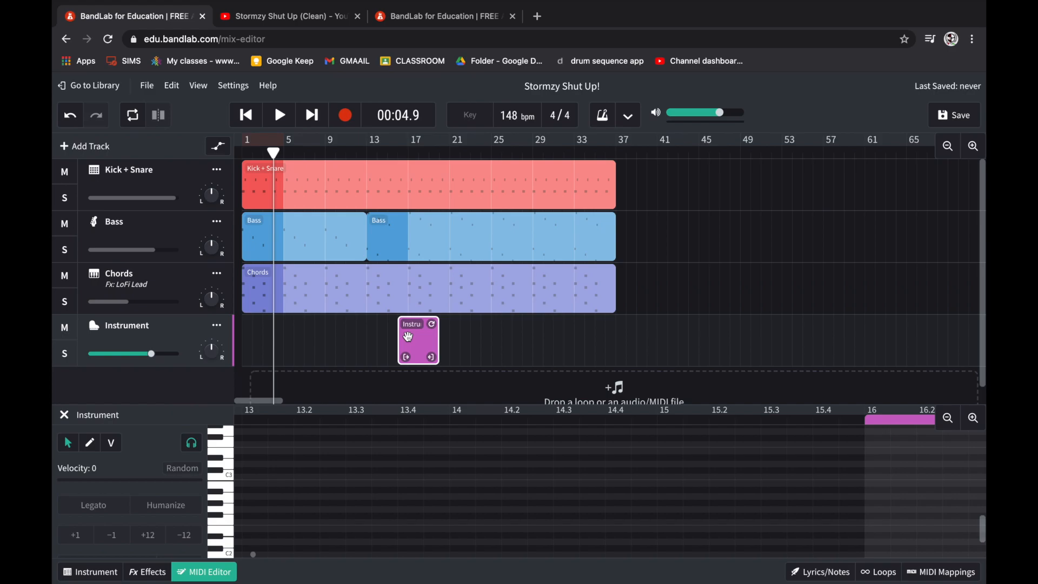
left_click(416, 336)
left_click_drag(415, 336, 384, 337)
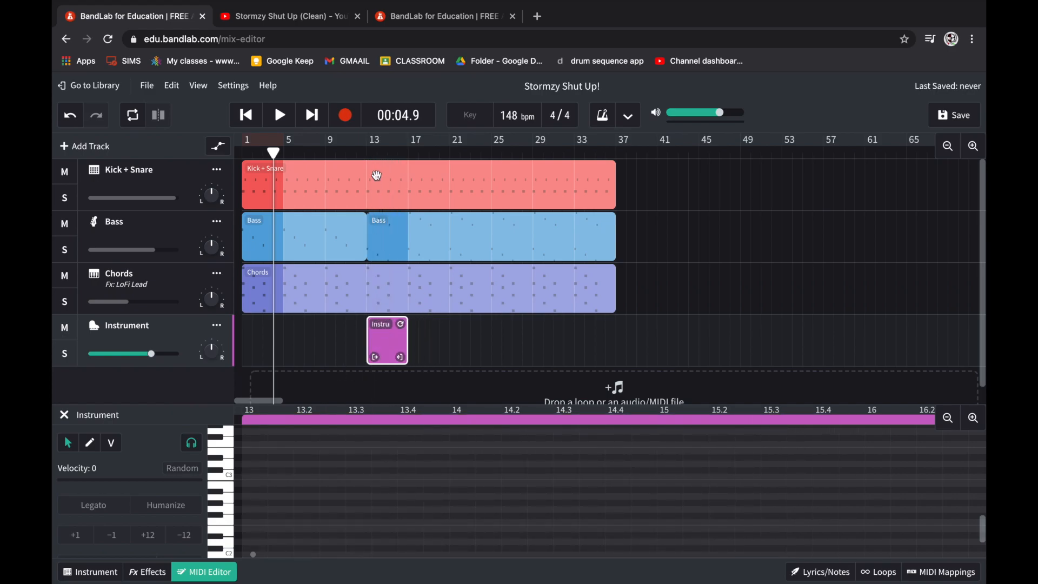
left_click(366, 149)
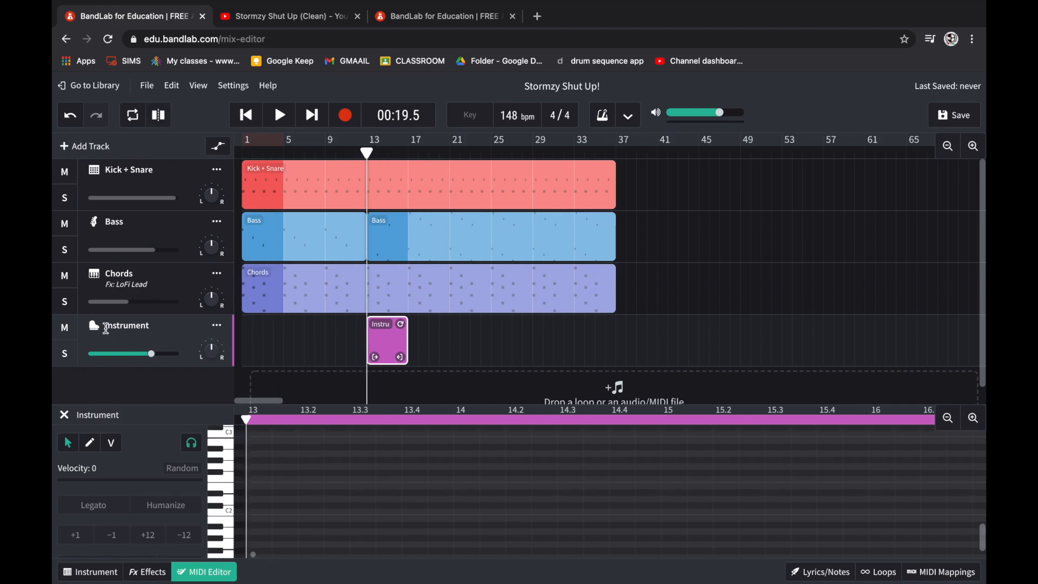
- Set the new track's instrument to the Boom Bap Classic drum pads and rename the track Hihat/shaker
left_click(95, 333)
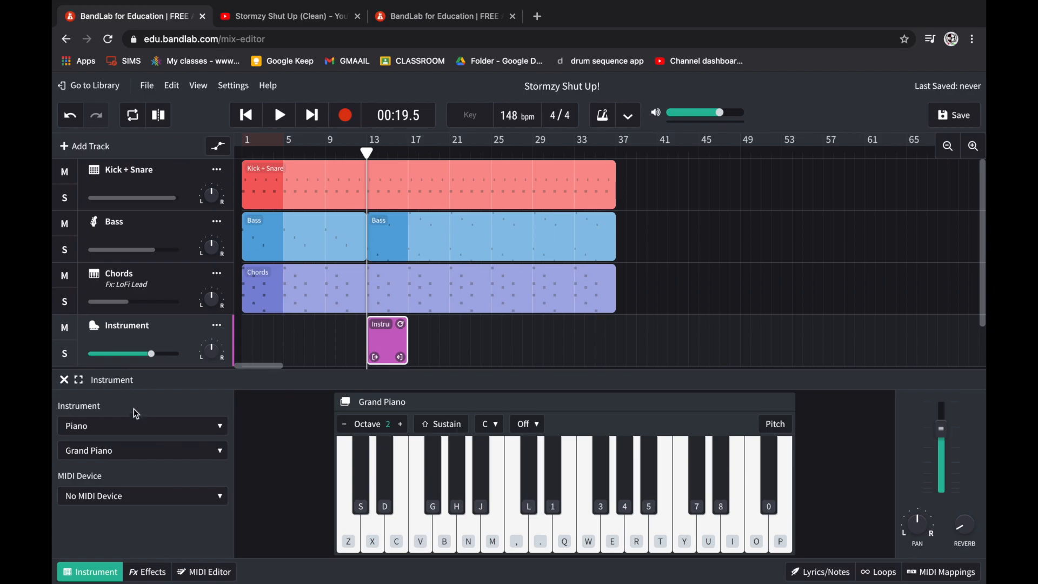
left_click(132, 430)
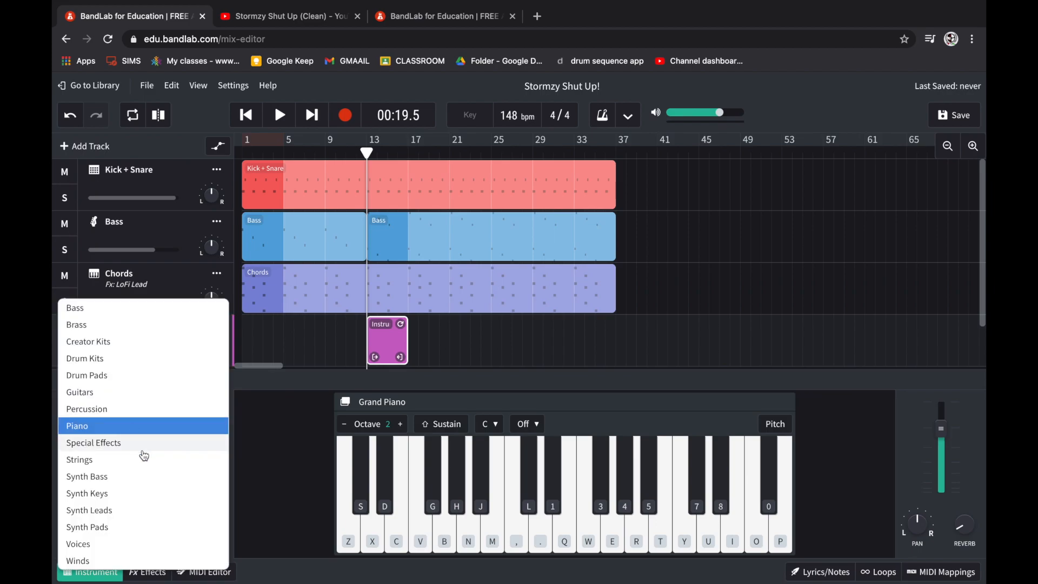
left_click(113, 380)
left_click(143, 469)
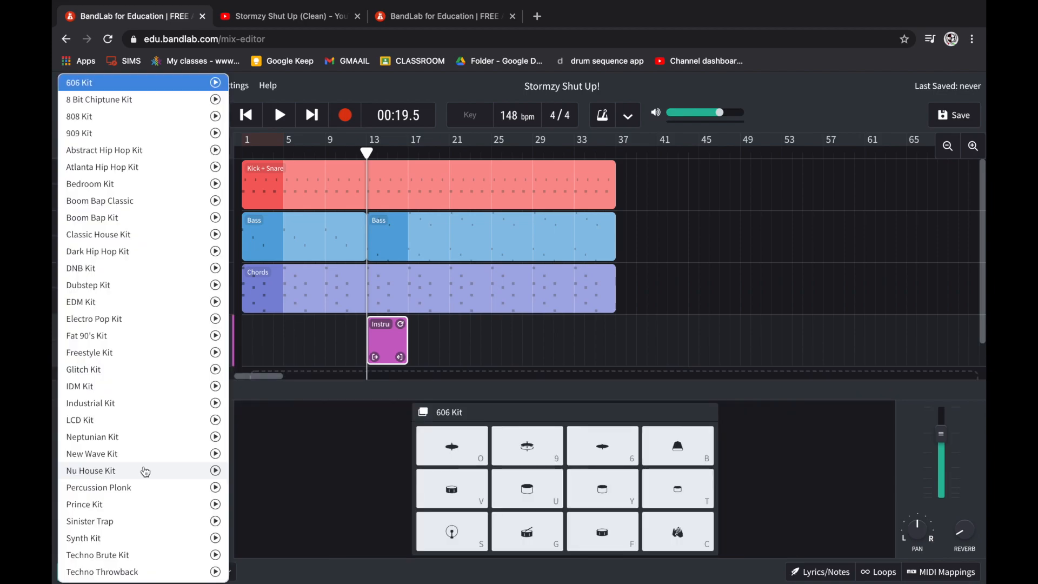
left_click(95, 203)
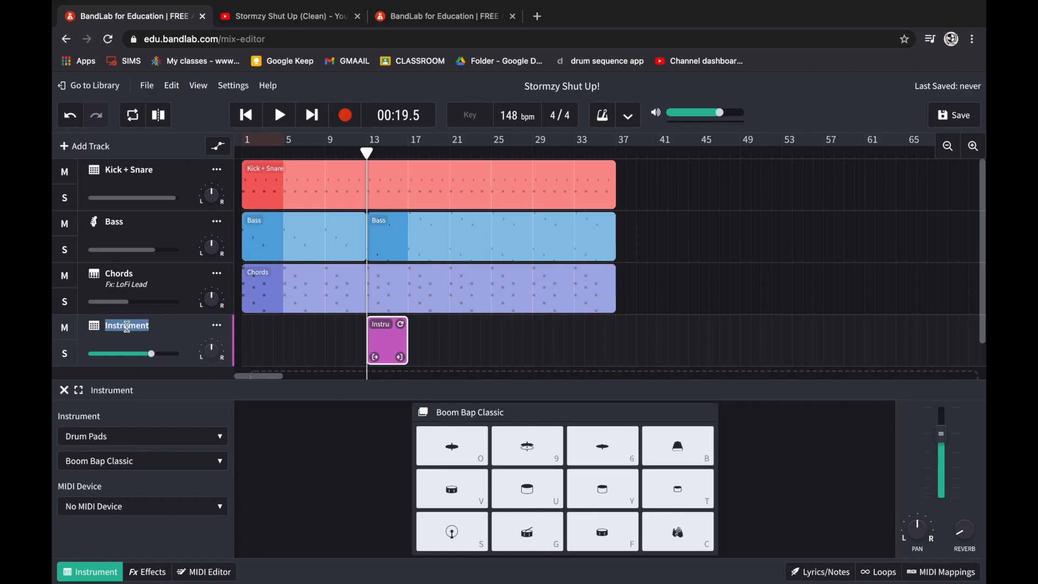
type("Hihat")
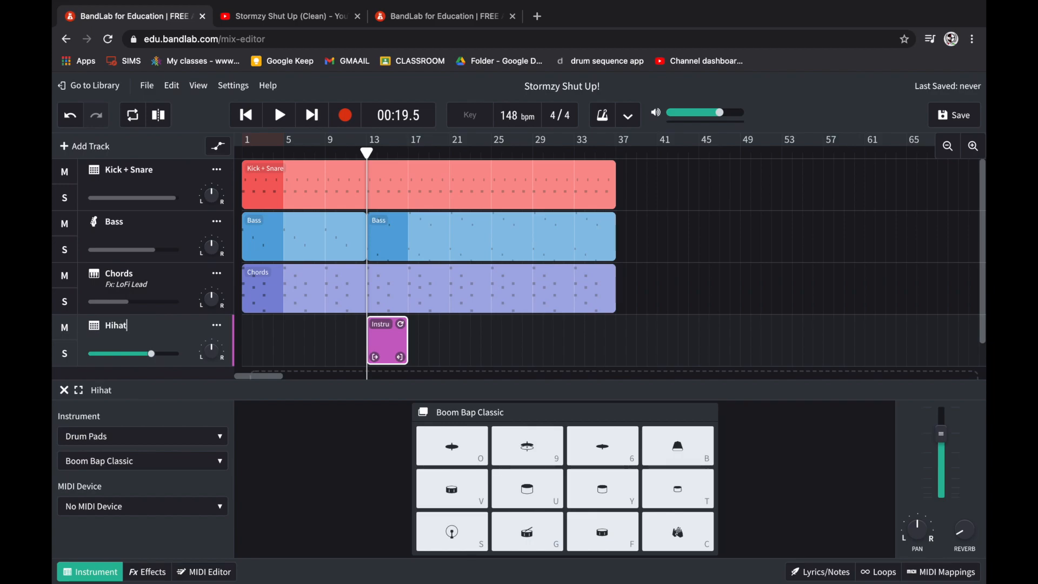
type("/shaker")
- Open the Hihat/shaker region's notes and add three consecutive half-beat notes from beat 13.2 in the middle tom row
double_click(384, 351)
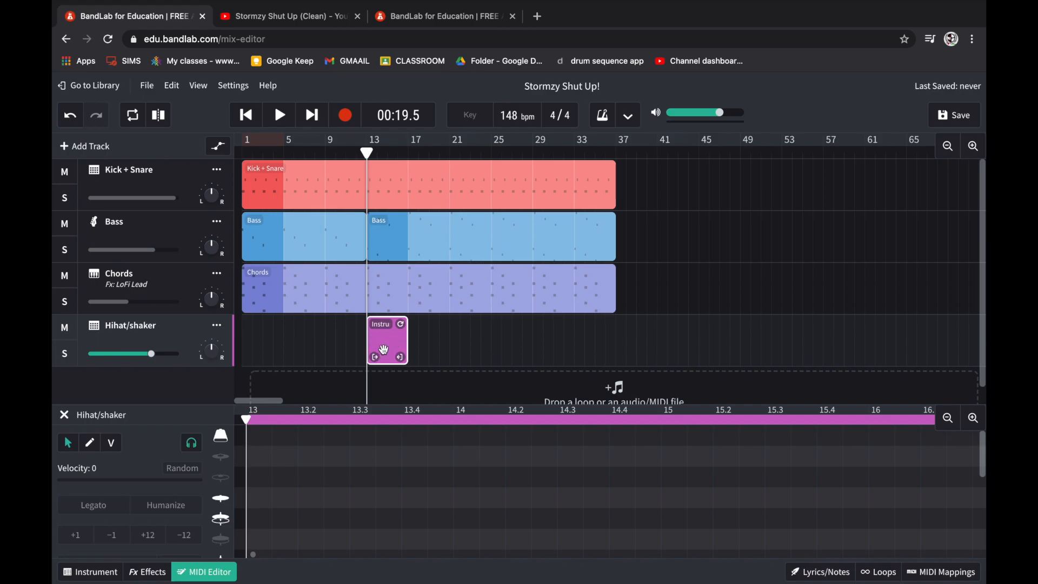
left_click_drag(482, 403, 449, 318)
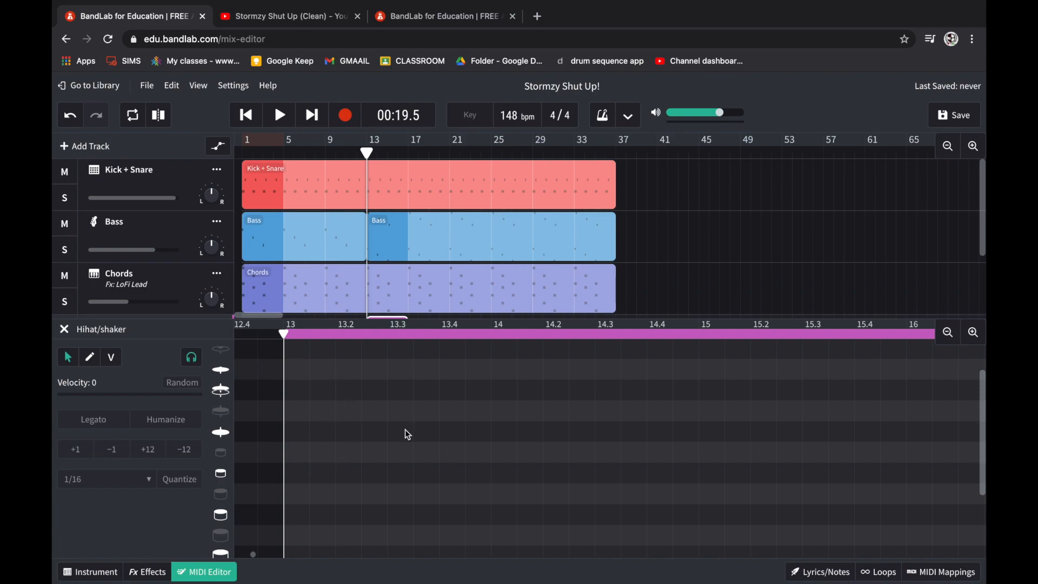
left_click(221, 520)
left_click(219, 518)
scroll(401, 385, "down", 1)
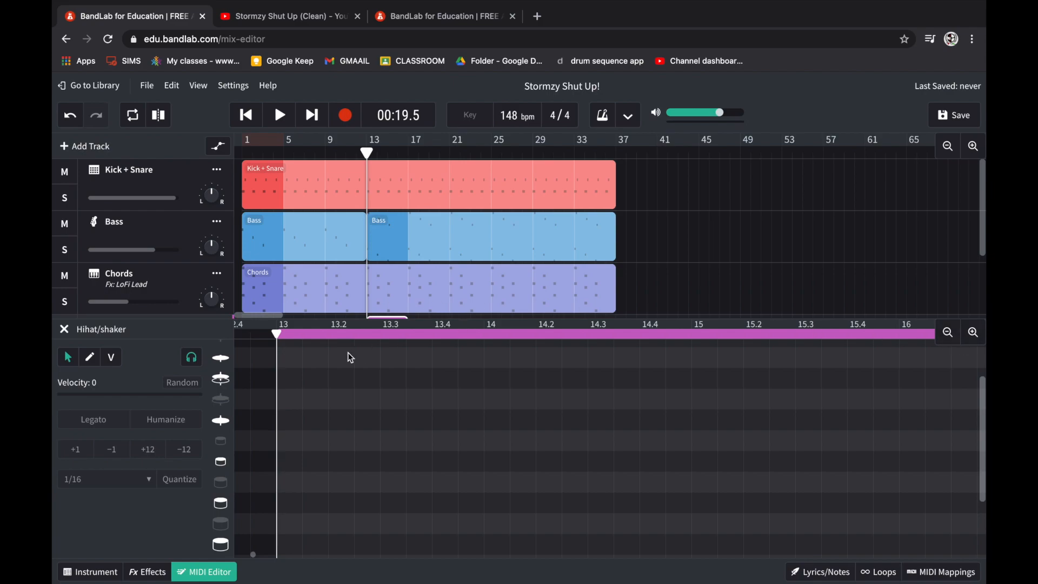
left_click(221, 503)
left_click(341, 498)
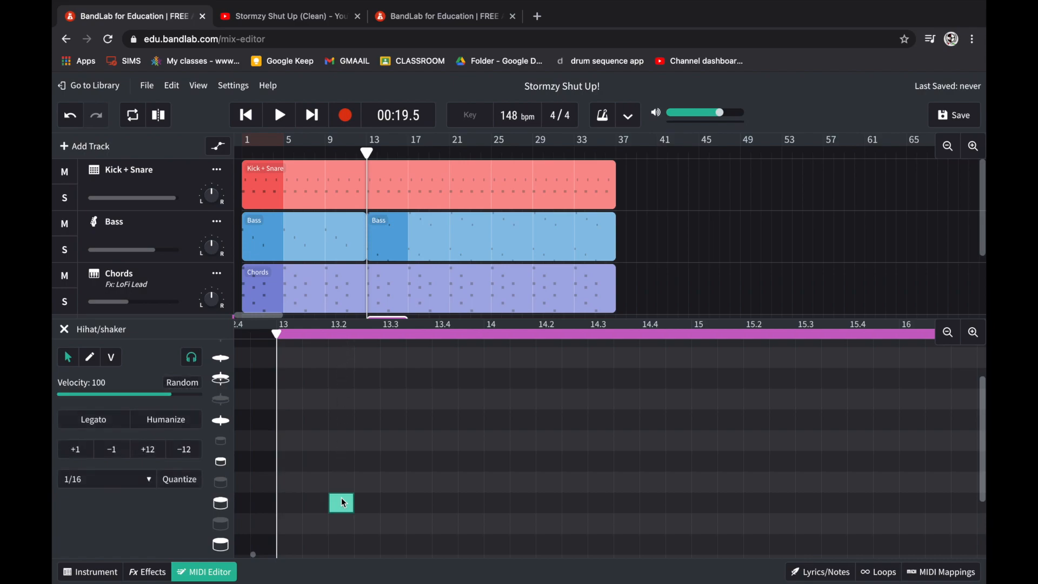
left_click(366, 505)
left_click(397, 504)
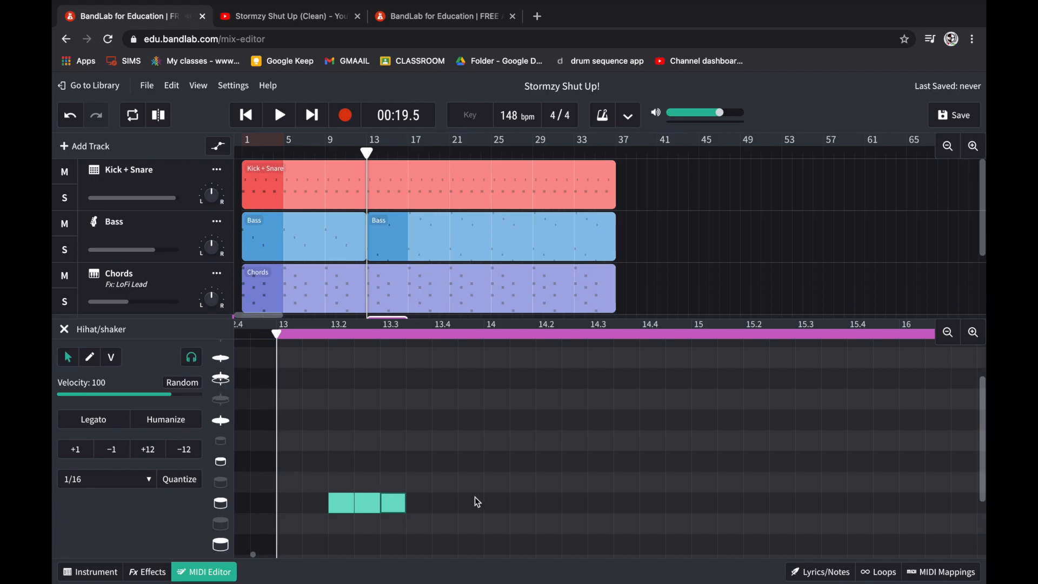
- Add three consecutive half-beat notes from beat 14.2 in the same tom row
scroll(475, 497, "right", 2)
scroll(474, 497, "right", 1)
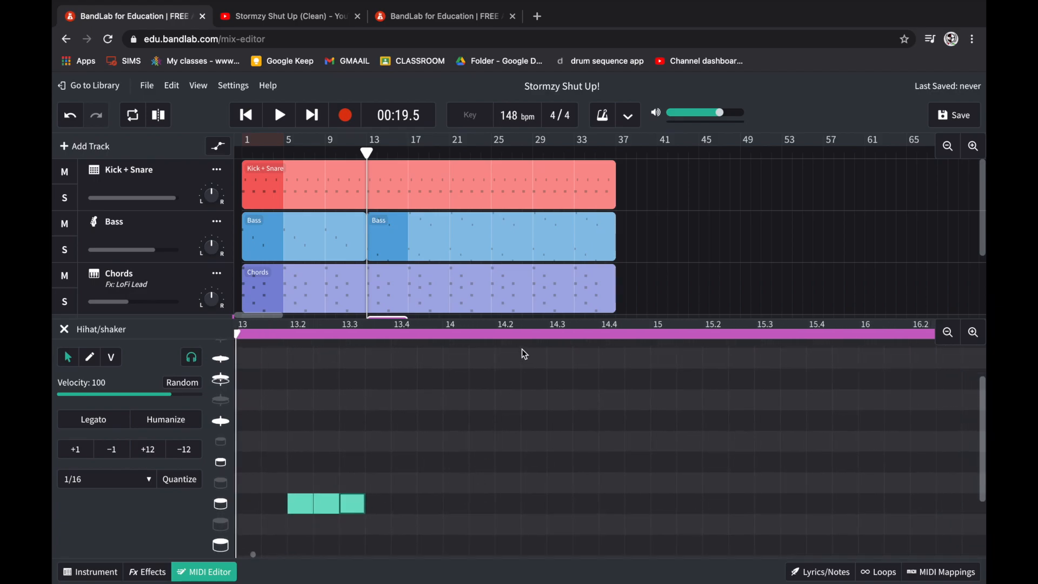
left_click(496, 338)
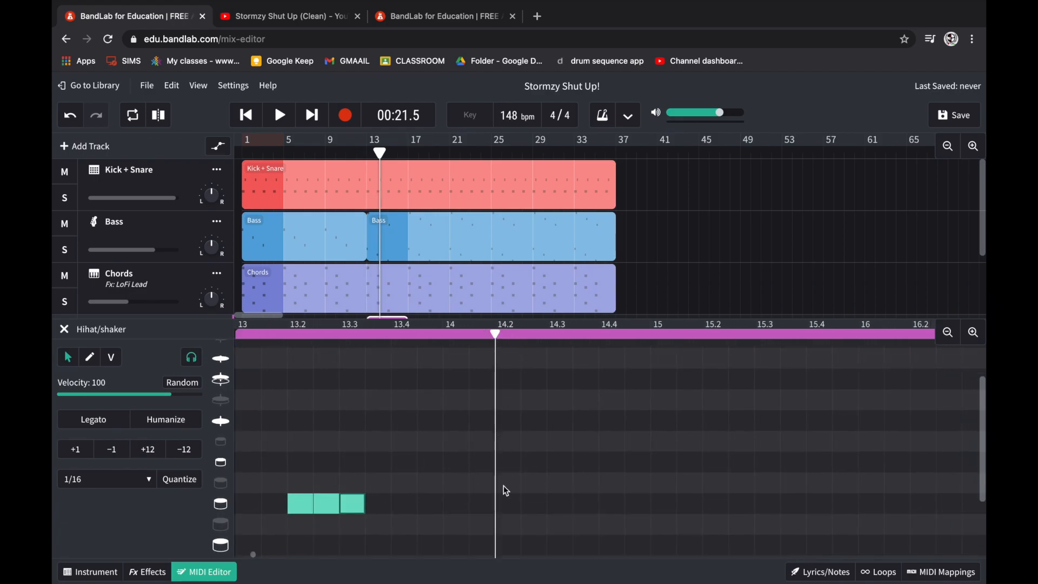
left_click(504, 505)
left_click(534, 508)
left_click(555, 507)
- Add three consecutive half-beat notes from beat 15.2 in the same tom row
scroll(554, 508, "right", 5)
scroll(558, 513, "right", 1)
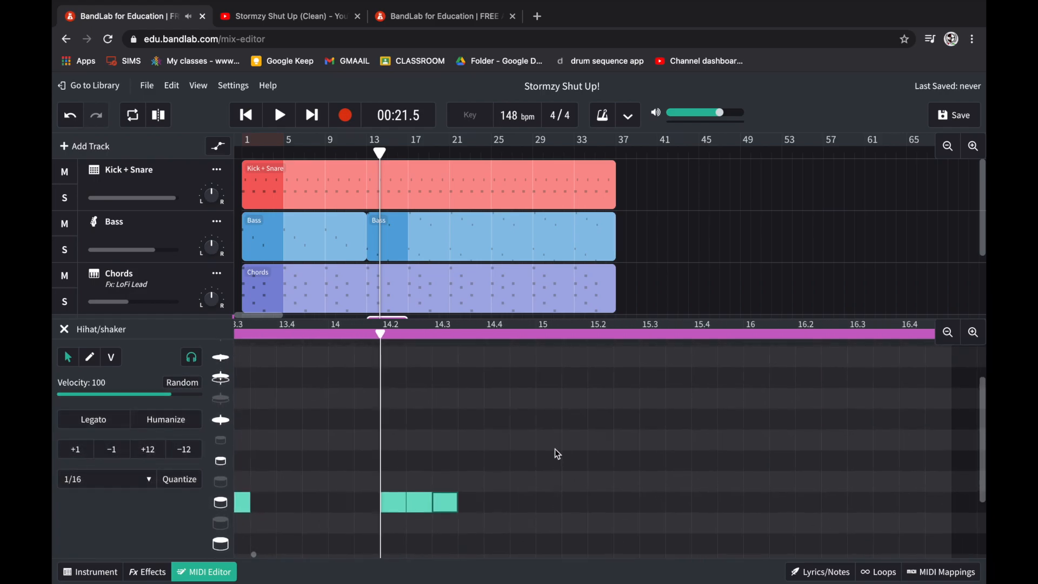
left_click(592, 335)
left_click(597, 504)
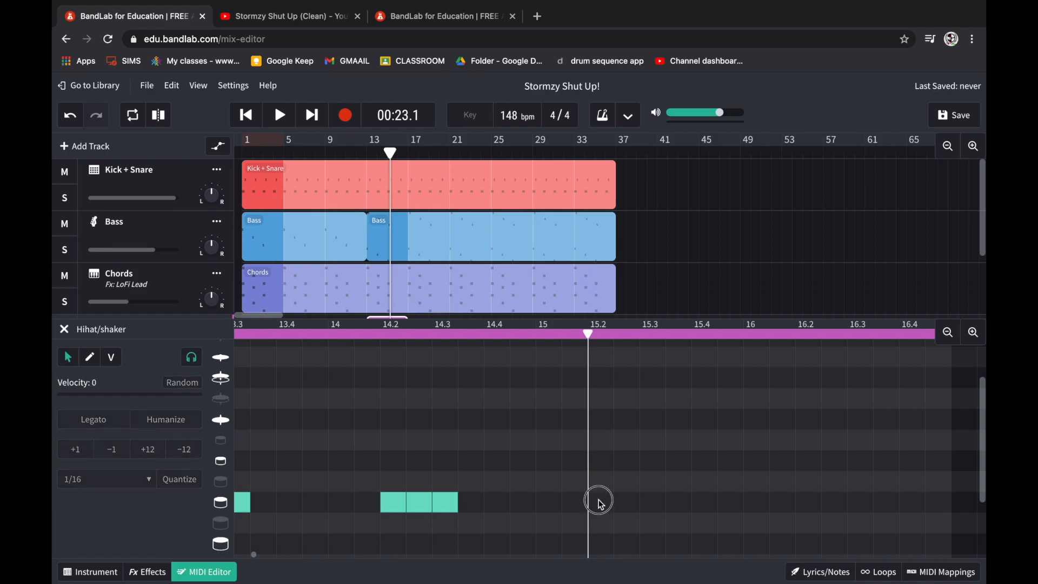
left_click(630, 505)
left_click(650, 504)
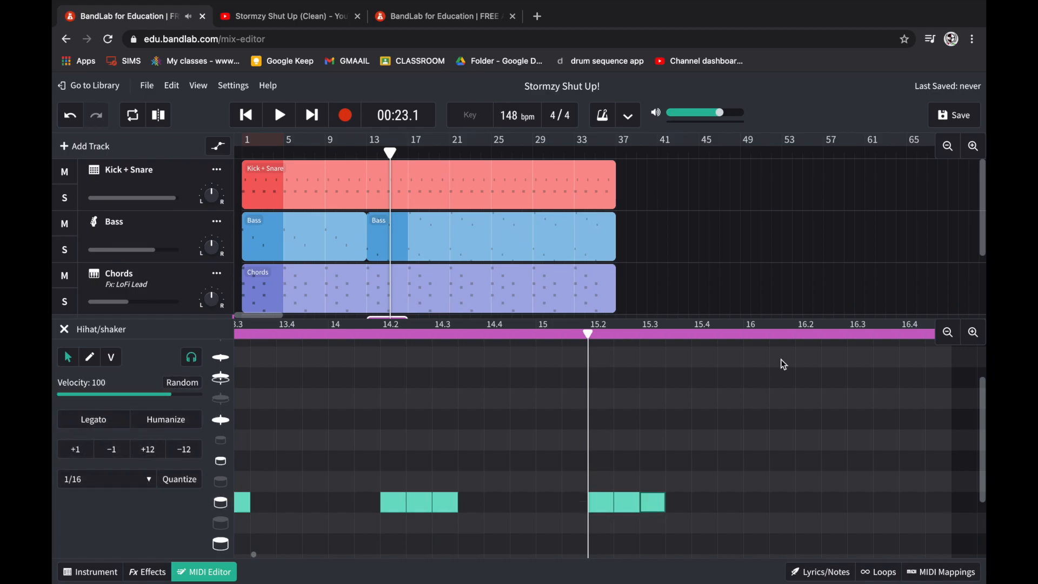
- Add three consecutive half-beat notes from beat 16.2 in the same tom row
left_click(797, 335)
left_click(809, 503)
left_click(831, 503)
left_click(857, 503)
scroll(633, 461, "left", 3)
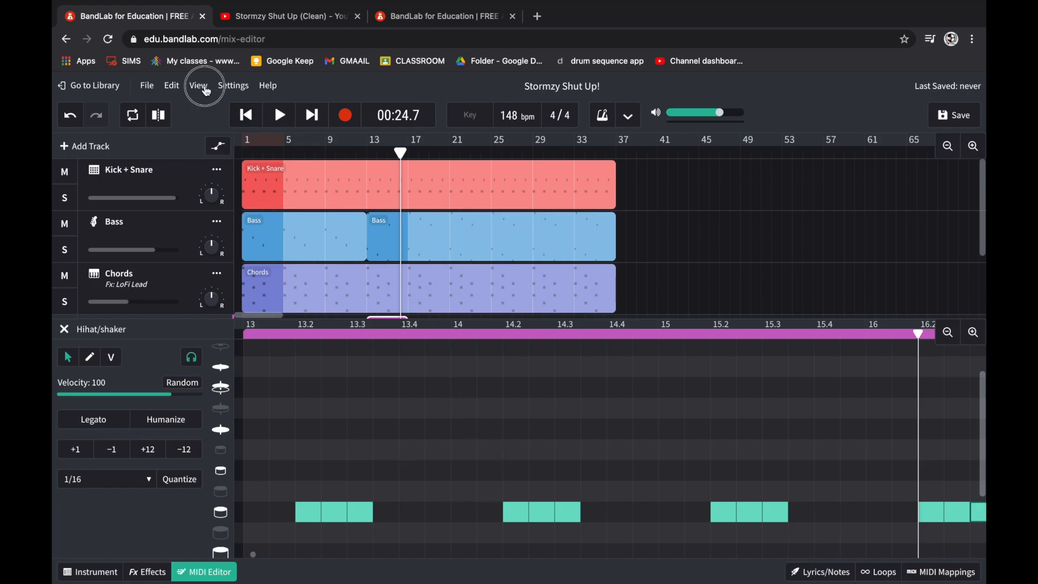
- Choose a finer grid size so that new notes are a quarter beat long, keeping snapping on
left_click(206, 88)
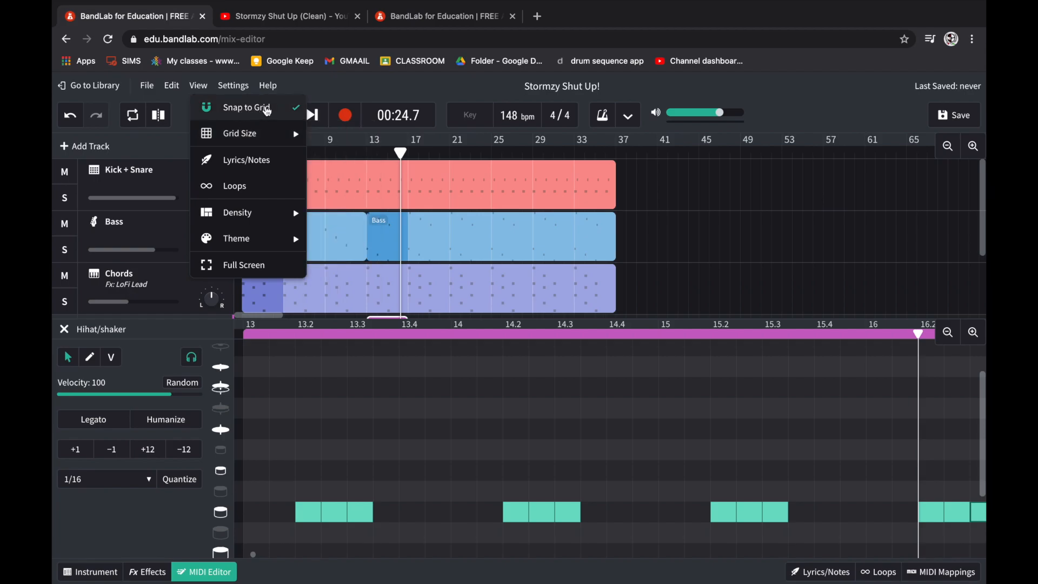
mouse_move(251, 136)
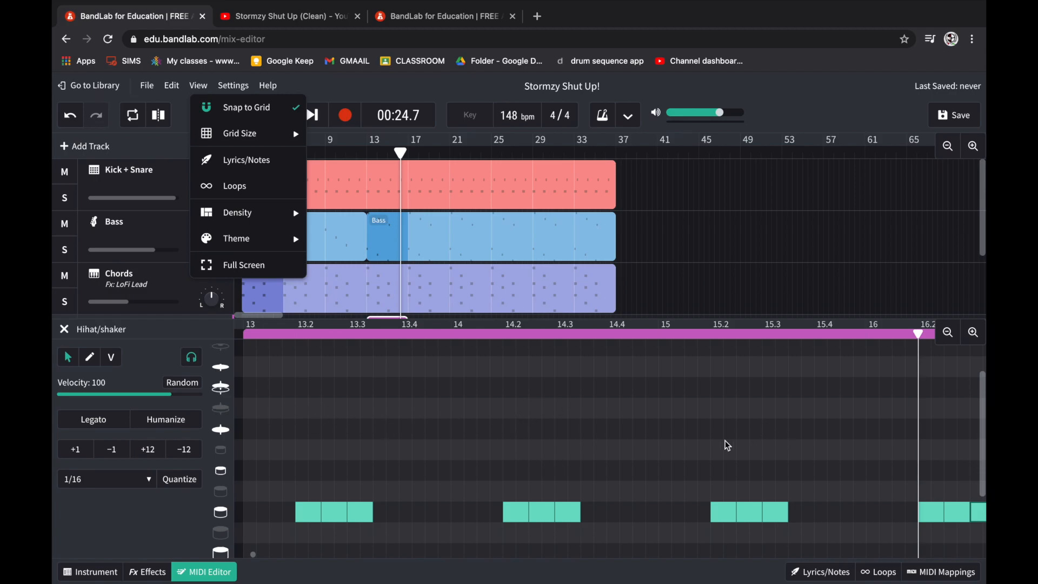
left_click(198, 87)
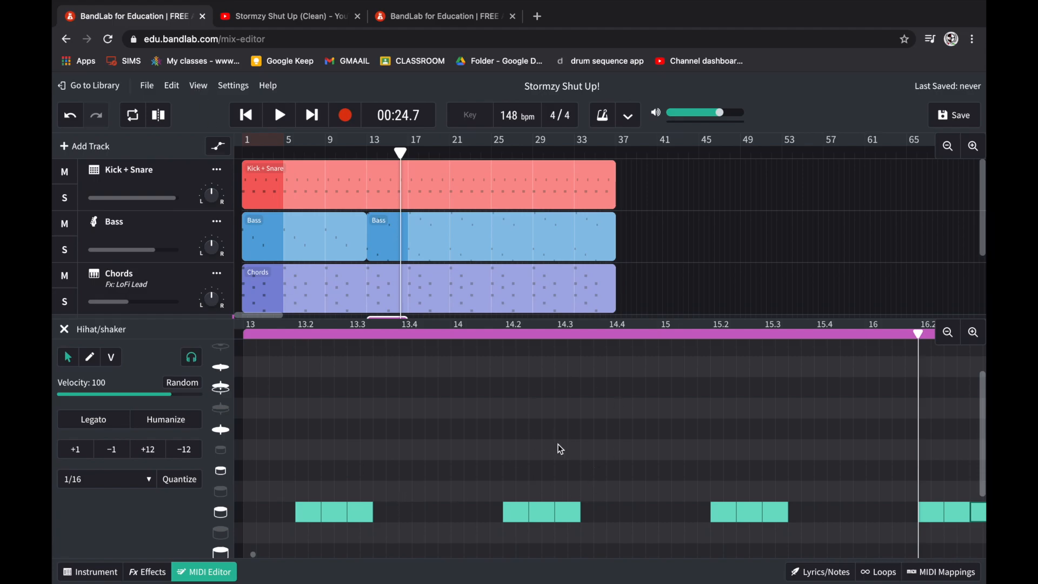
- In the cymbal row above the toms, add quarter-beat notes: two opening bar 13, three between 13.3 and bar 14, two opening bar 14
left_click(224, 432)
left_click(250, 429)
left_click(276, 430)
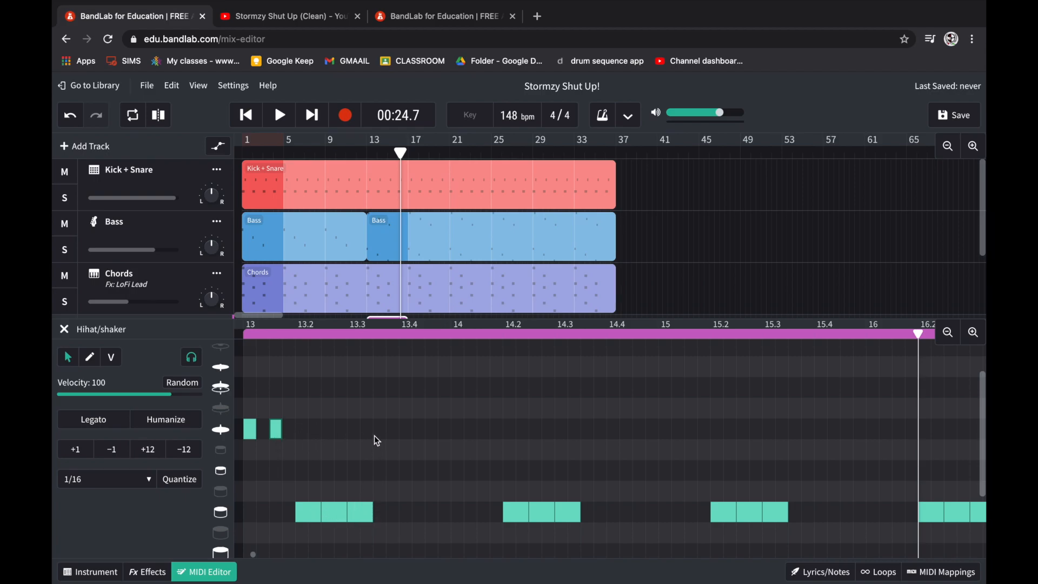
double_click(394, 430)
double_click(418, 430)
double_click(431, 430)
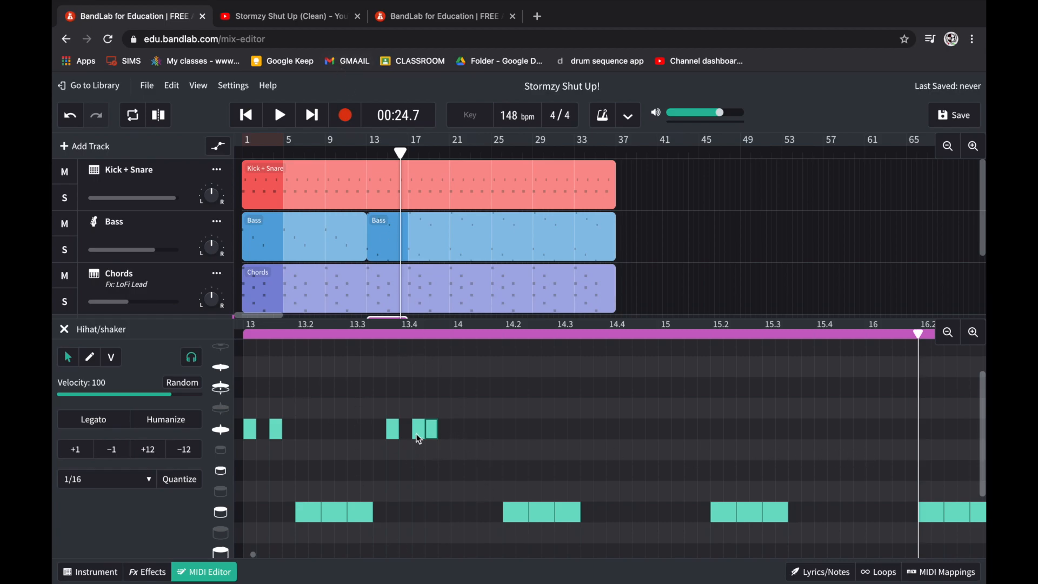
double_click(457, 429)
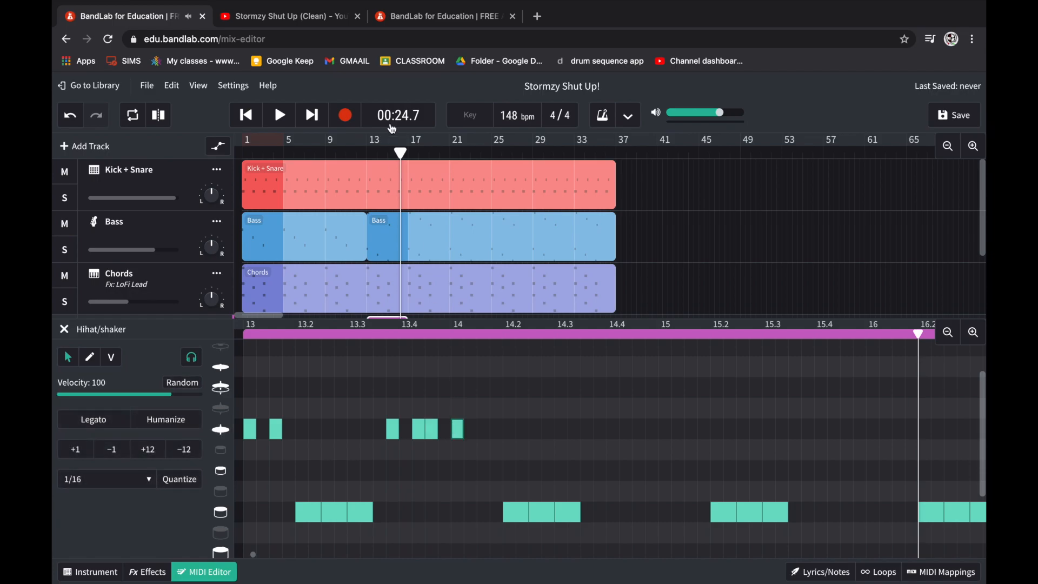
double_click(485, 435)
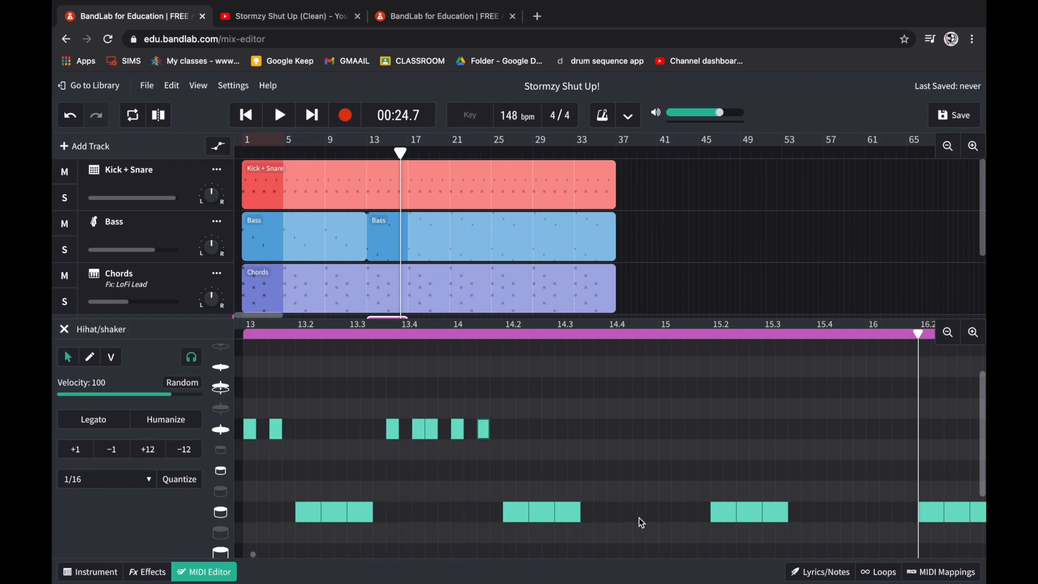
- Continue the cymbal row with six quarter-beat notes: one just after 14.3, three from 14.4 to bar 15, and two opening bar 15
left_click(573, 430)
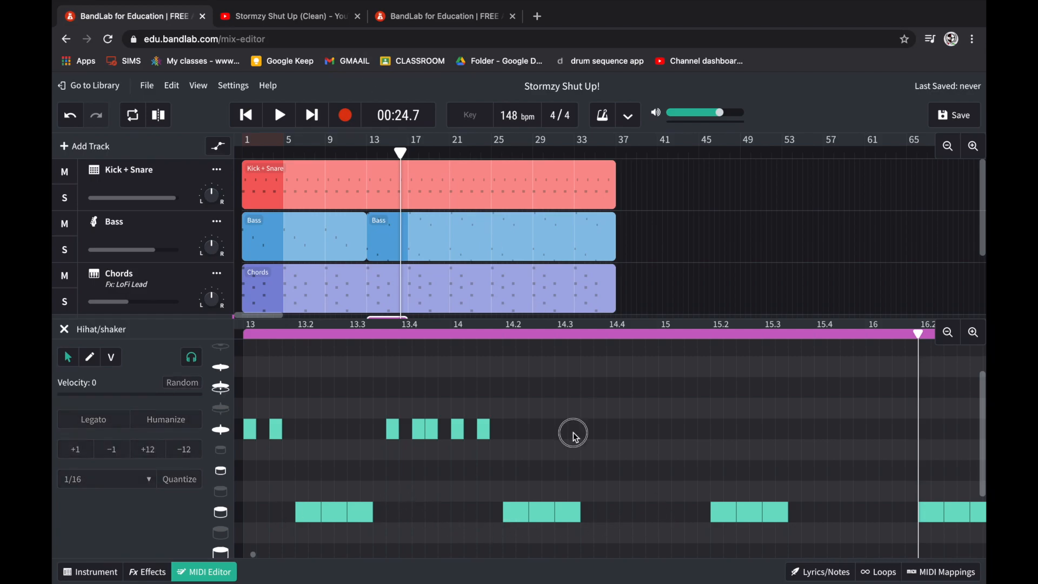
left_click(615, 428)
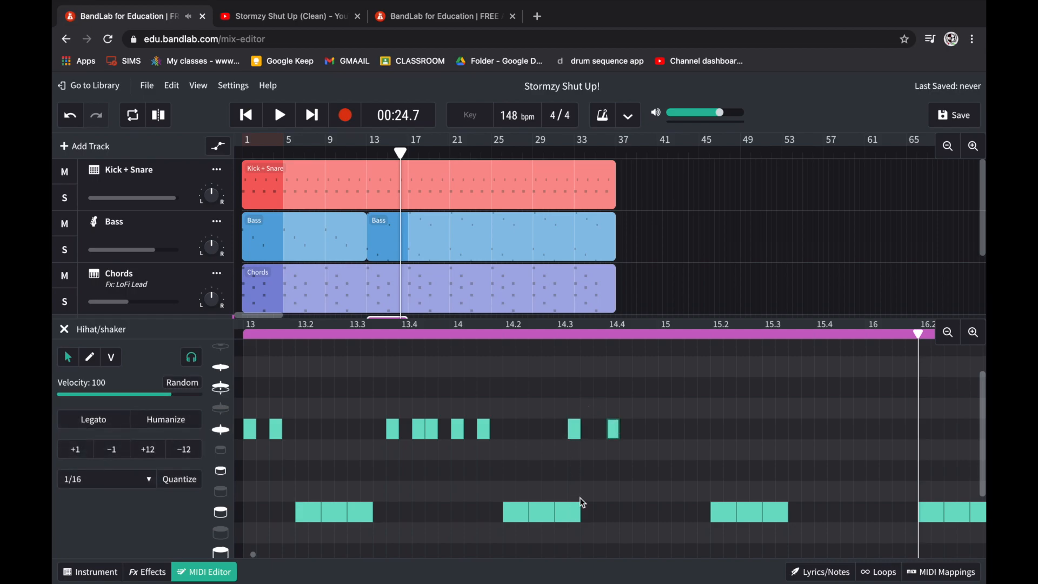
left_click(642, 430)
left_click(649, 433)
left_click(666, 430)
left_click(691, 429)
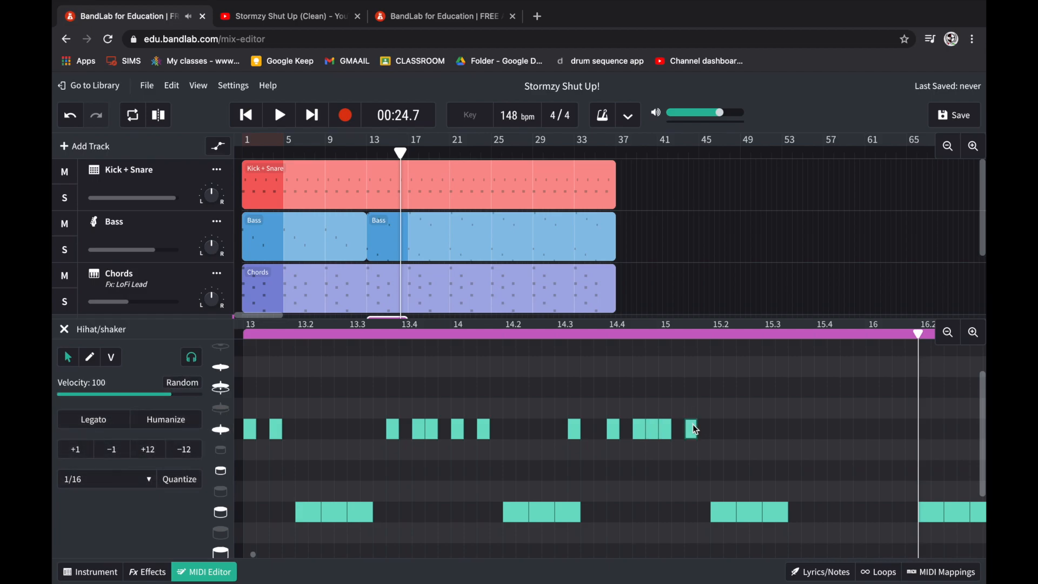
- In the cymbal row, add a quarter-beat note at 15.2 and copy the five-note group starting just before 13.4 to just before 15.4
left_click(717, 429)
left_click_drag(378, 381, 495, 474)
scroll(627, 466, "right", 5)
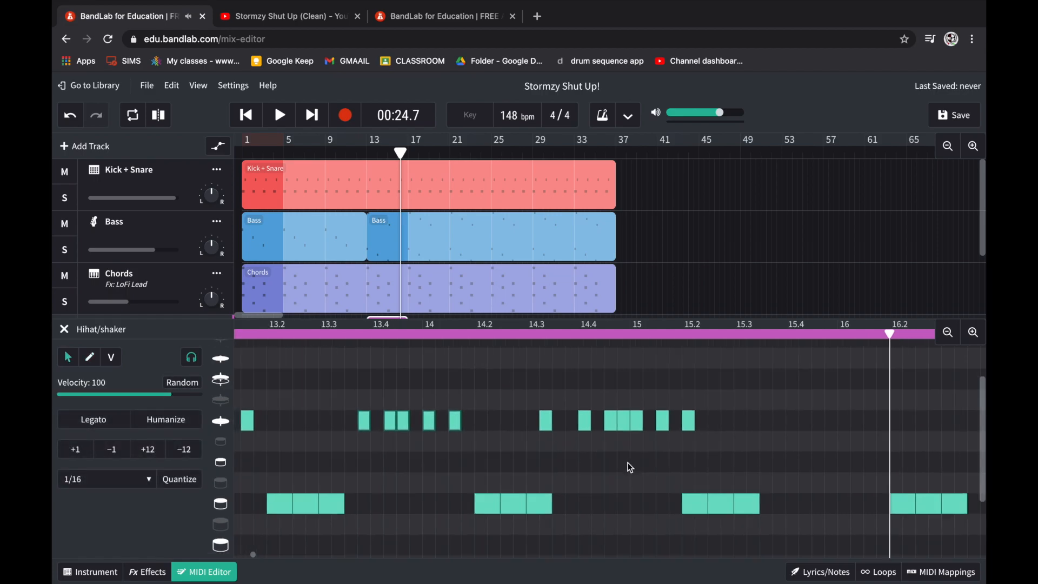
- Finish the cymbal row with three quarter-beat notes: one just before 16.4 and two between 16.4 and bar 17
scroll(804, 440, "right", 3)
left_click(802, 441)
left_click(828, 441)
left_click(840, 441)
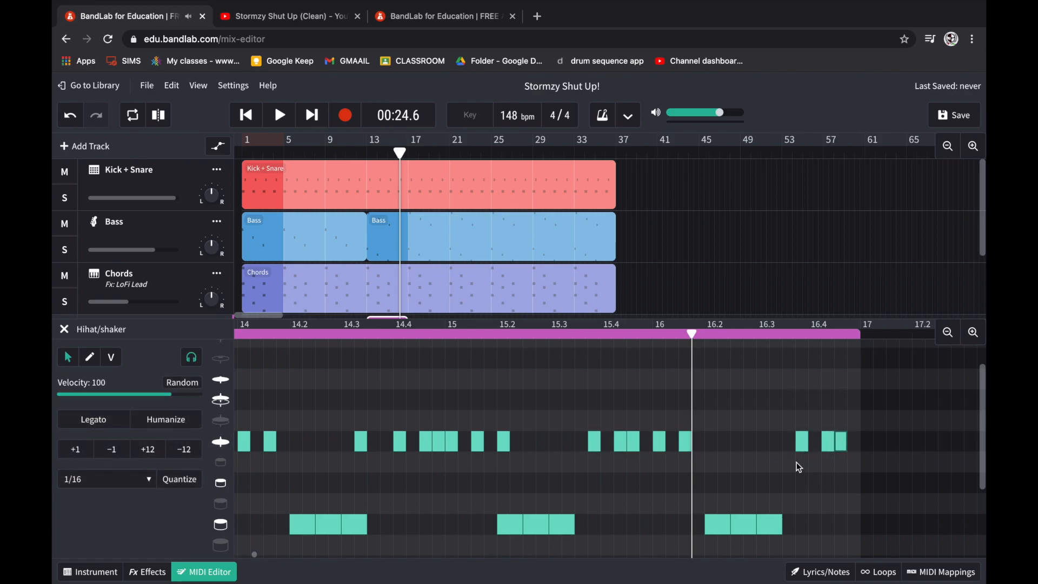
- Check the cymbal and tom notes across bars 13 to 16 and listen to the arrangement from bar 13
scroll(516, 421, "left", 3)
scroll(516, 421, "down", 1)
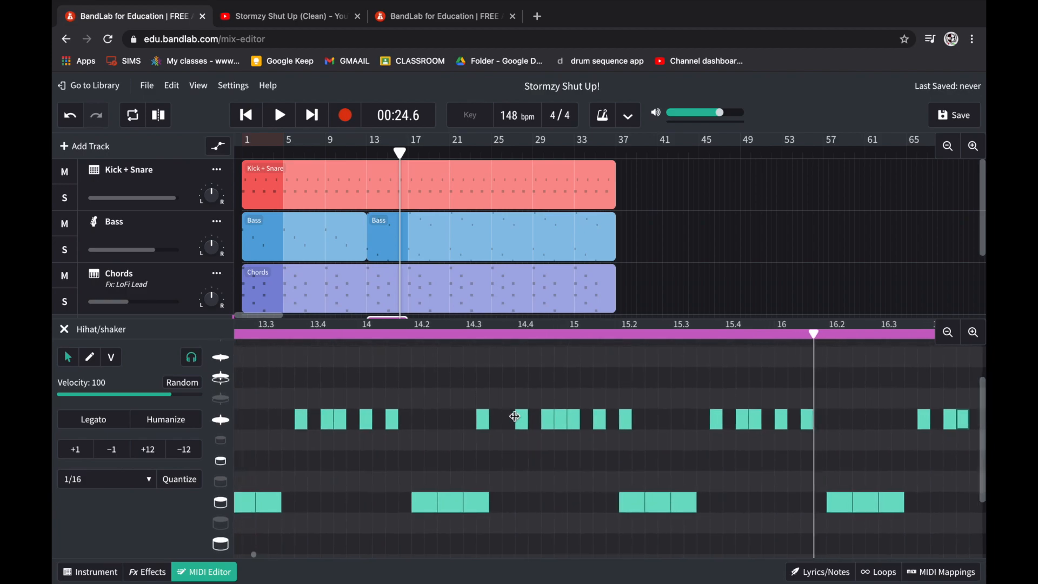
scroll(517, 420, "right", 2)
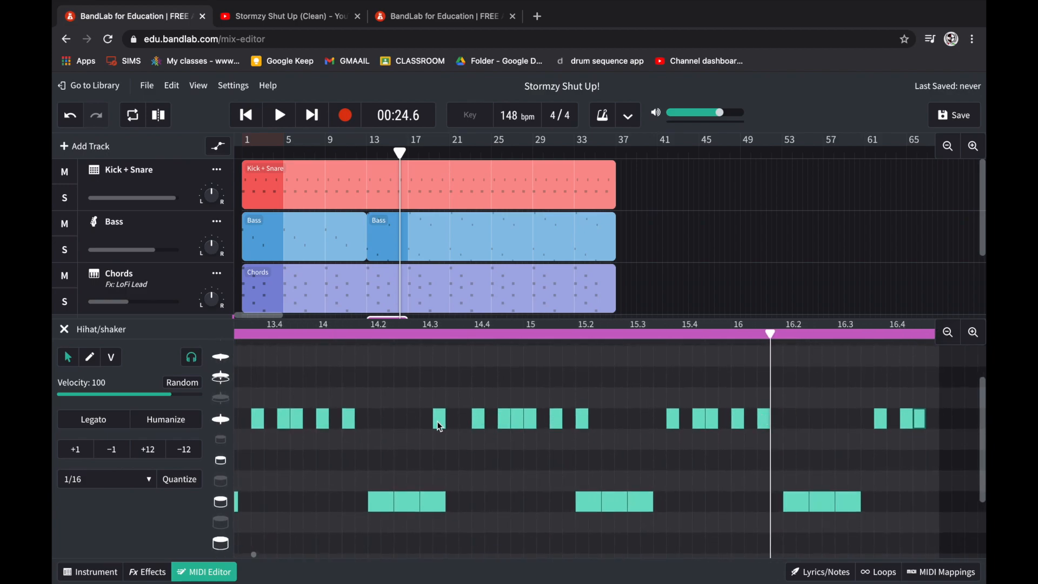
scroll(439, 426, "up", 2)
scroll(440, 426, "left", 4)
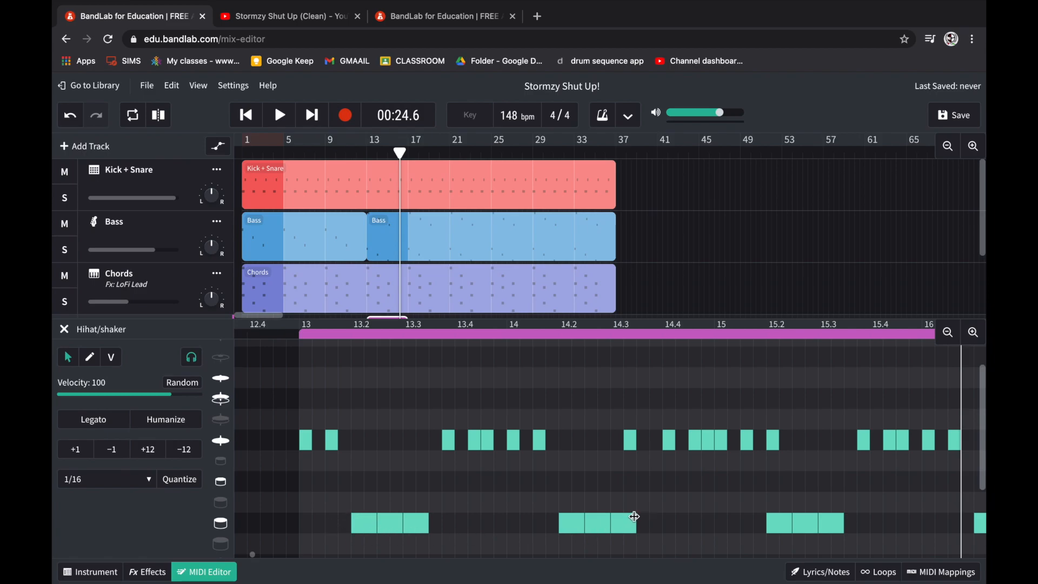
scroll(362, 448, "right", 10)
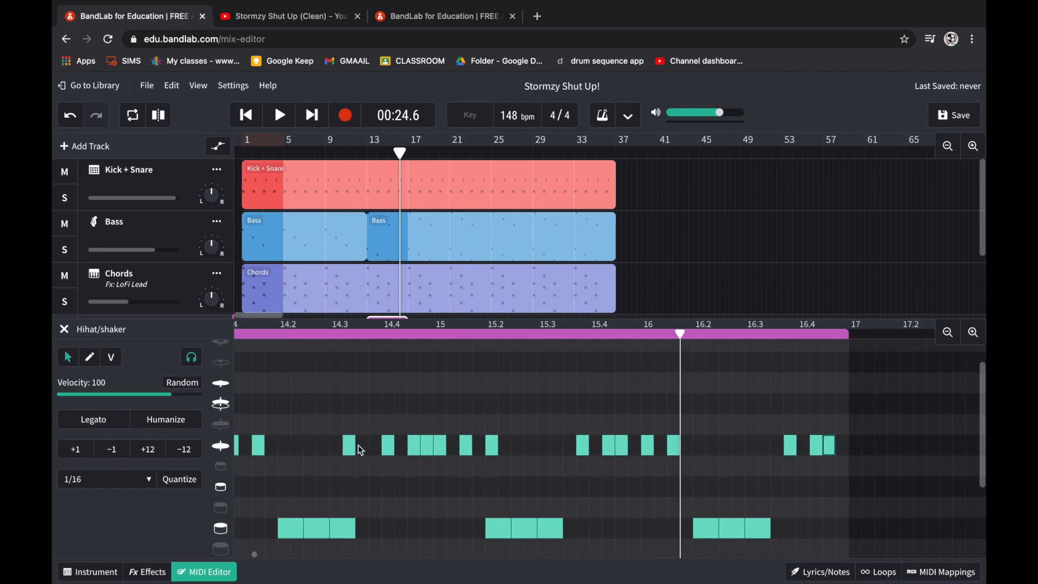
scroll(360, 449, "left", 7)
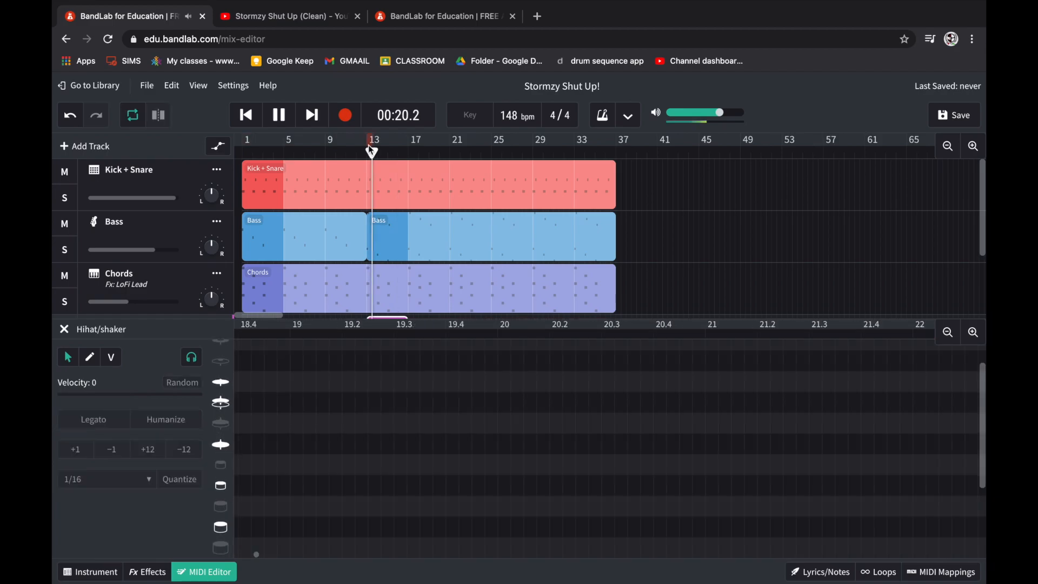
left_click(368, 146)
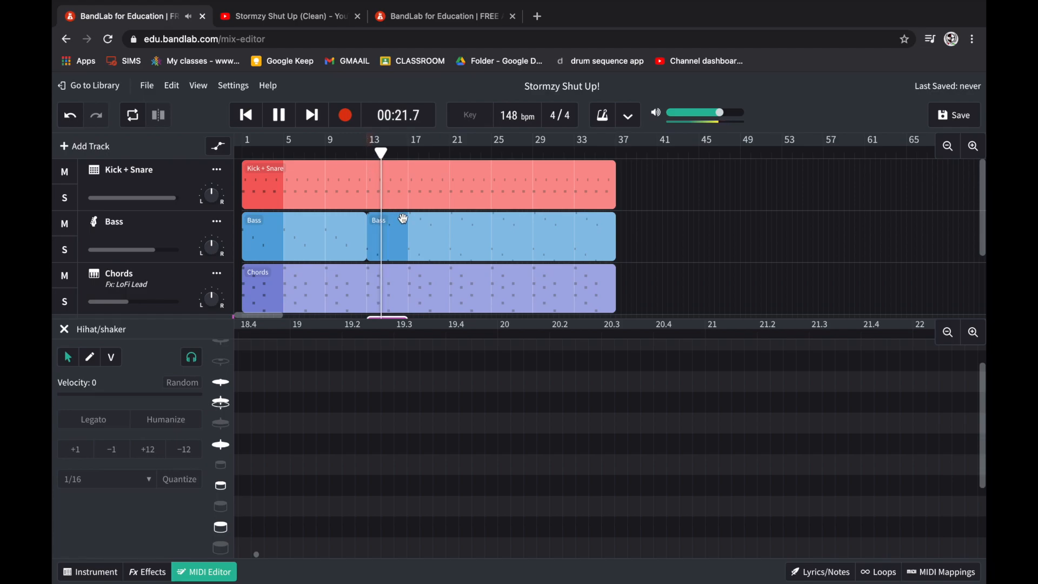
- Stop playback and loop the Hihat/shaker region from bar 13 out to the end of the other tracks' regions at bar 37
scroll(397, 293, "down", 1)
left_click(398, 294)
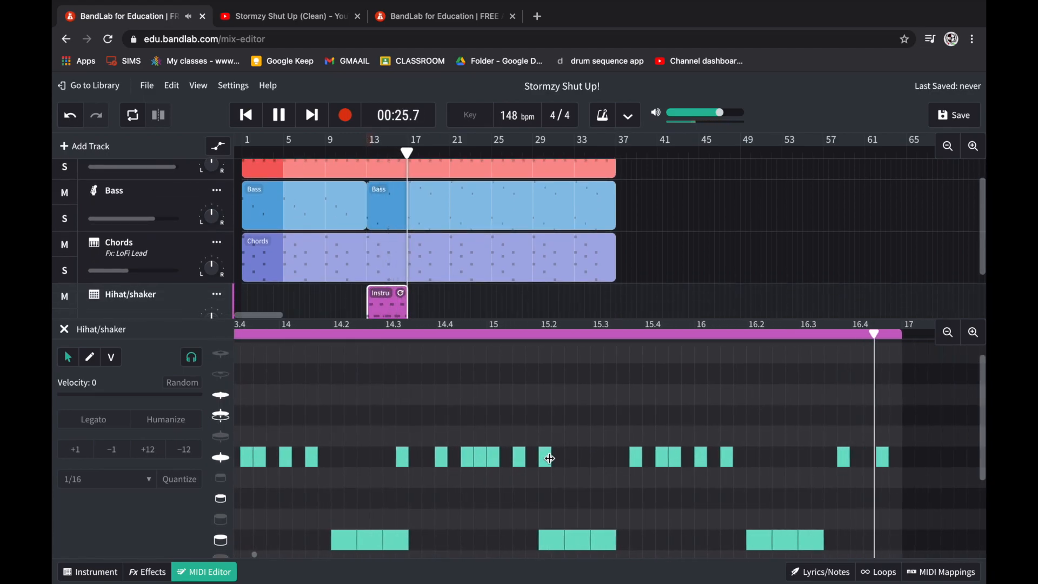
key("space")
scroll(562, 233, "down", 2)
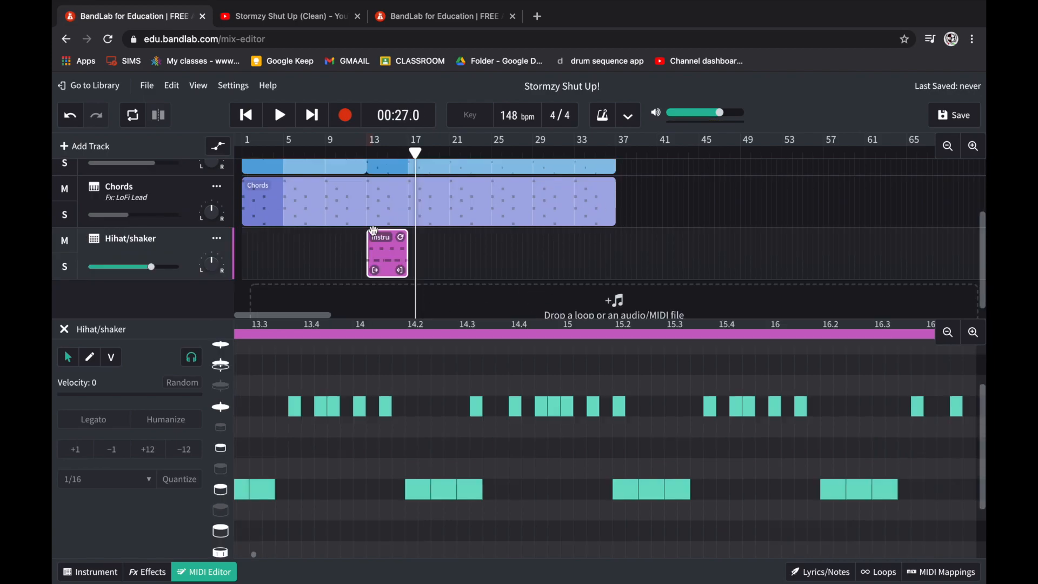
left_click_drag(401, 237, 615, 247)
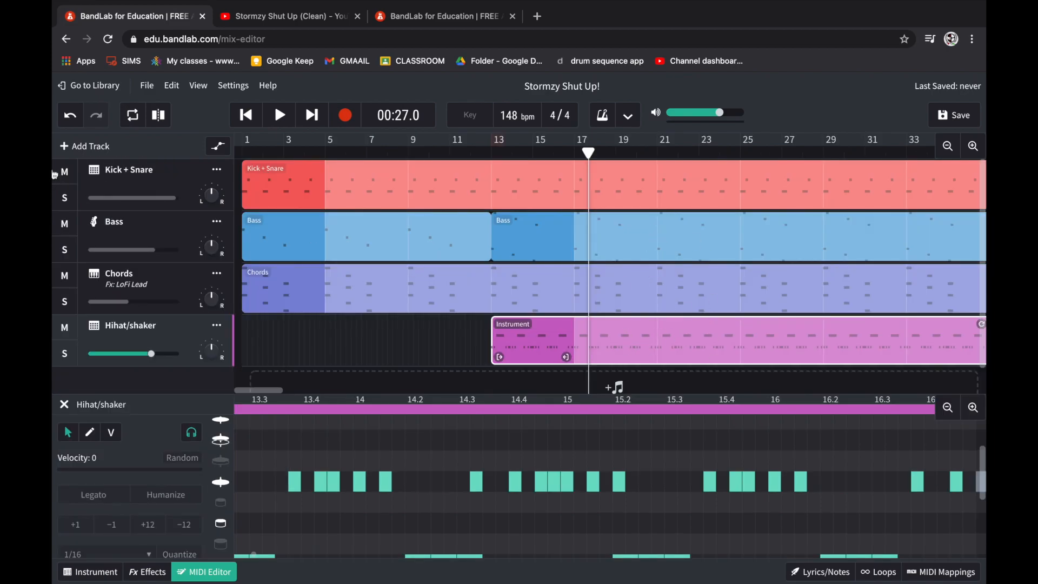
- Add a new virtual instrument track and set its sound to the 80s Square Lead from Synth Leads
left_click(88, 147)
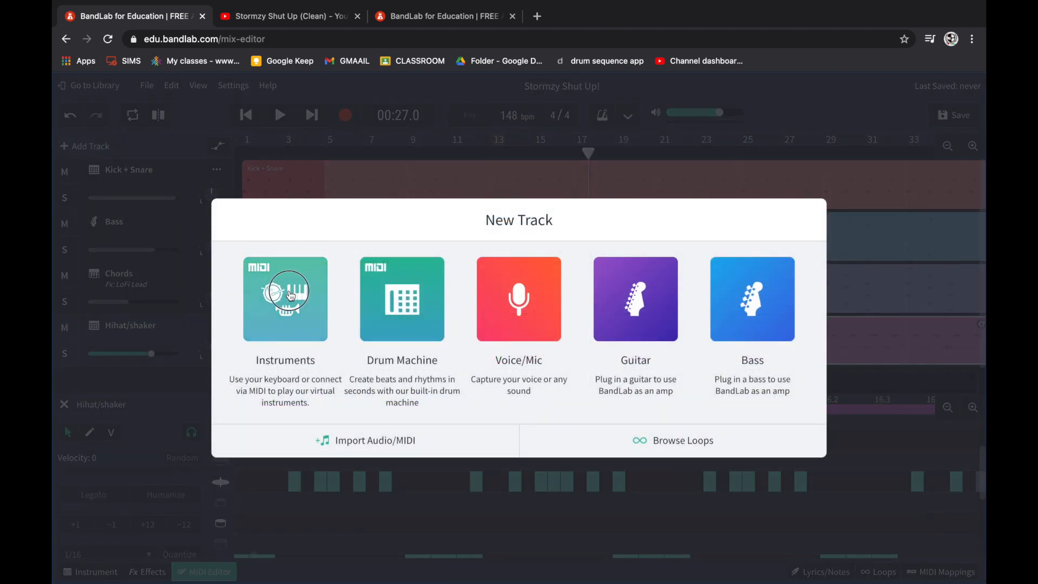
left_click(295, 289)
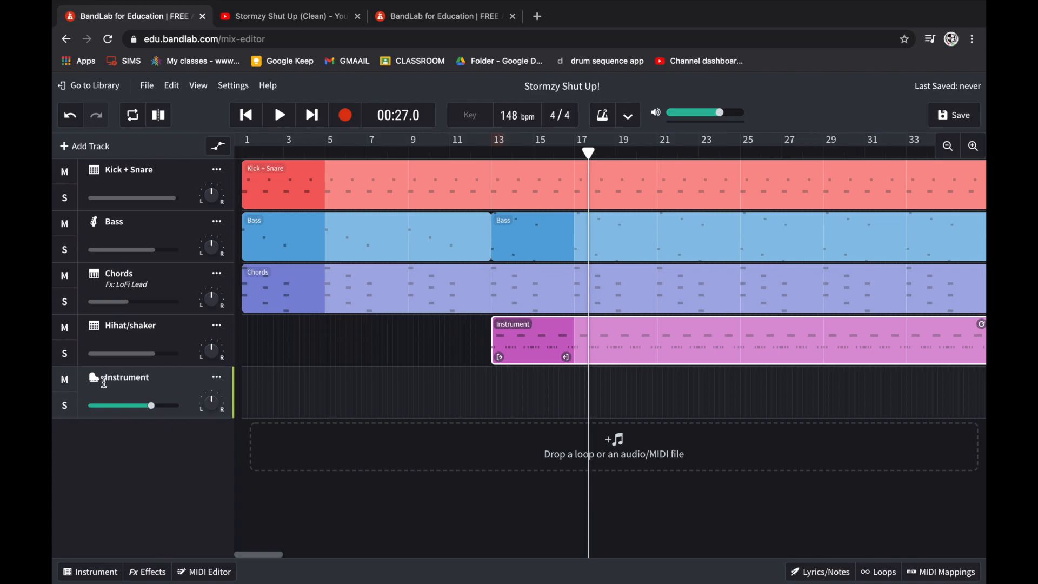
left_click(96, 383)
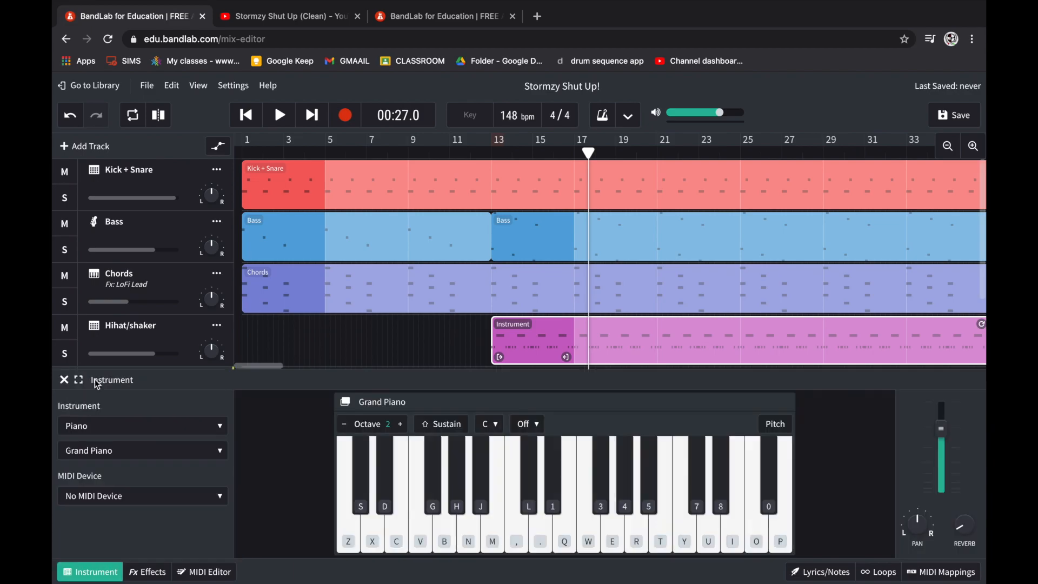
left_click(103, 427)
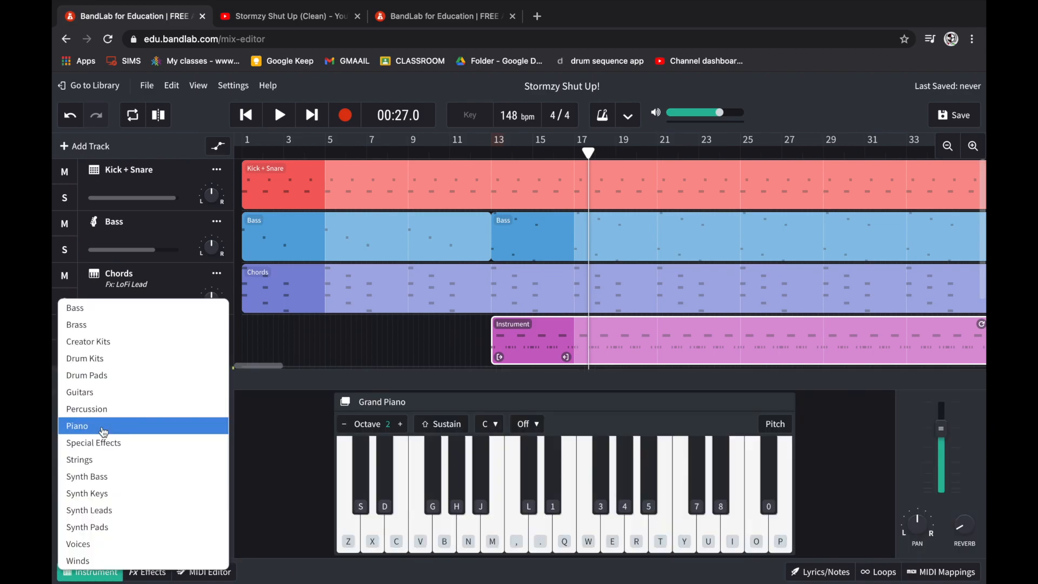
left_click(103, 511)
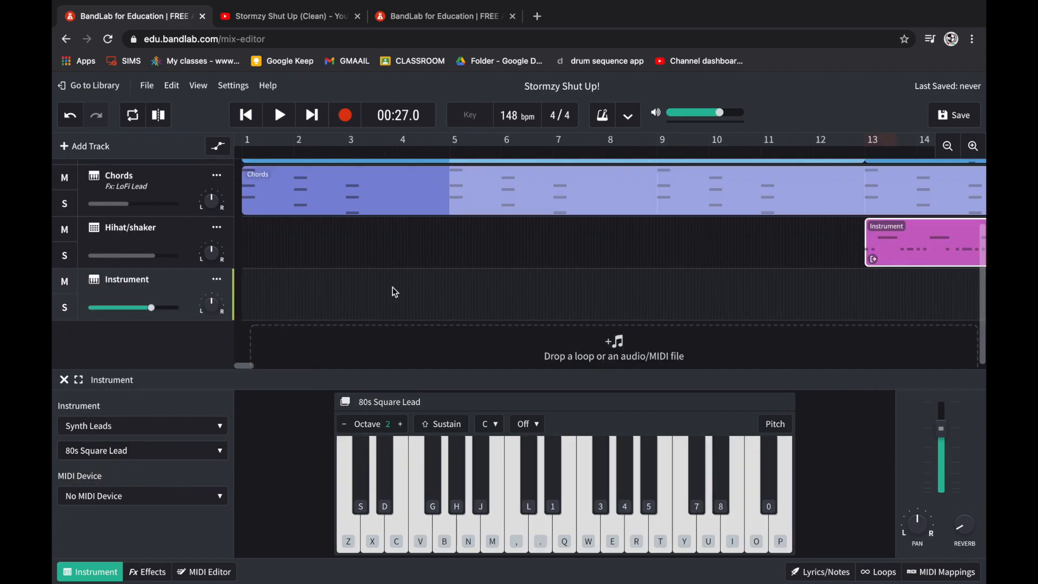
- Create an empty region at bar 1 on the new synth lead track and extend it to bar 13
double_click(391, 288)
left_click_drag(448, 335, 361, 326)
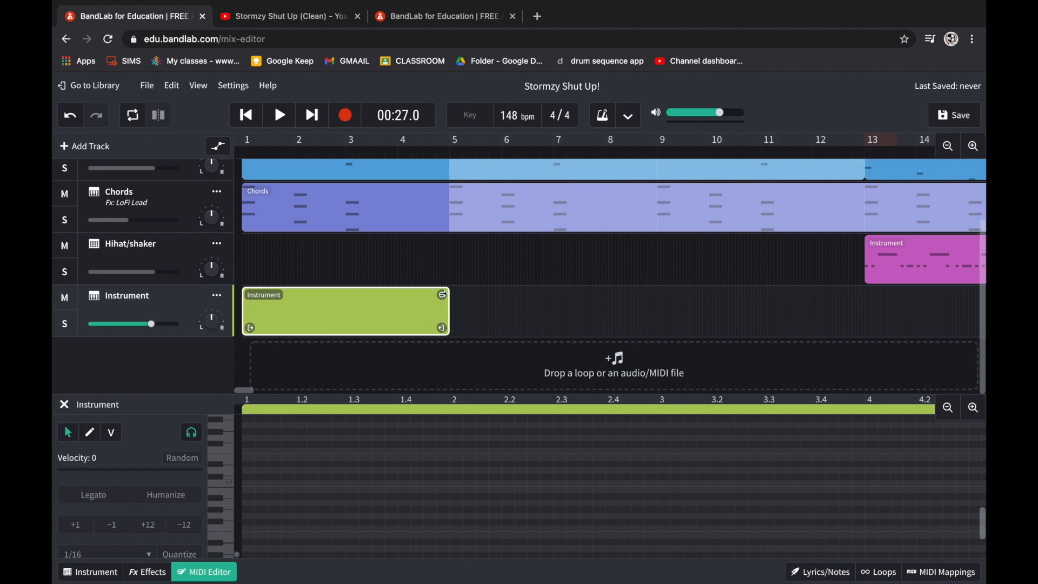
left_click_drag(440, 326, 856, 329)
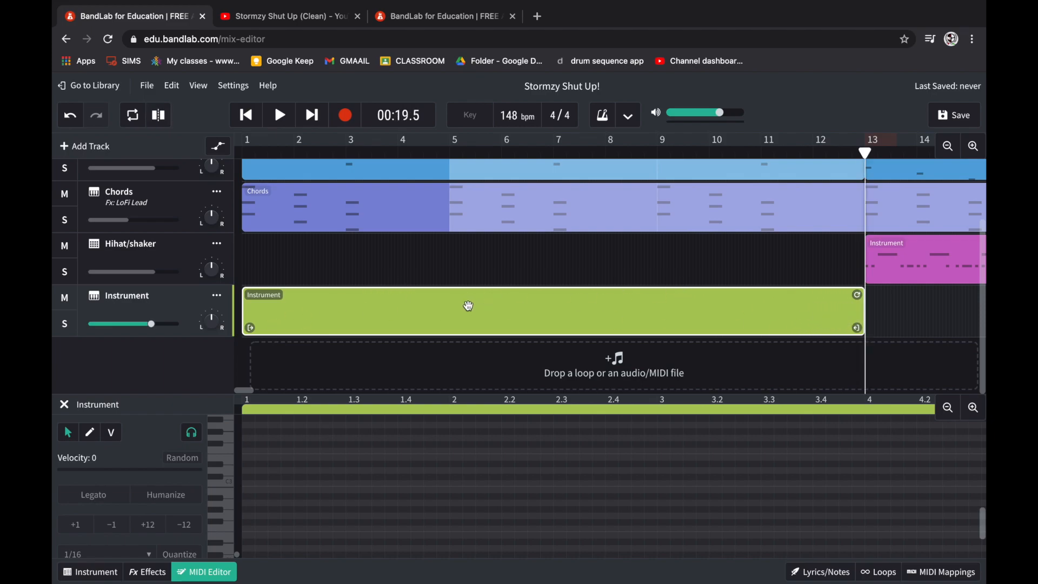
- Rename the synth lead track as Riff and set the grid size to Smart
double_click(127, 295)
type("Riff")
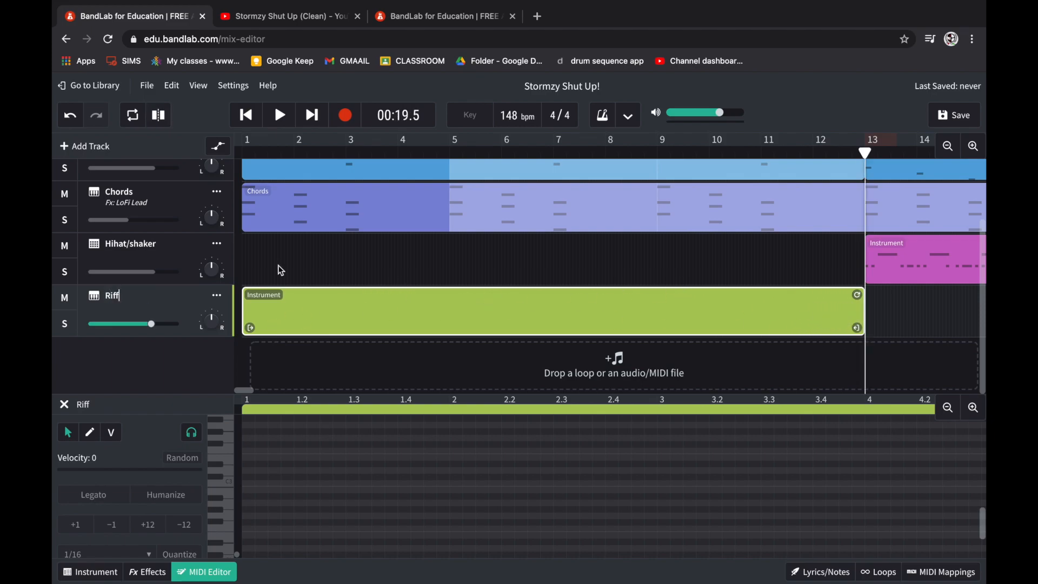
left_click(199, 86)
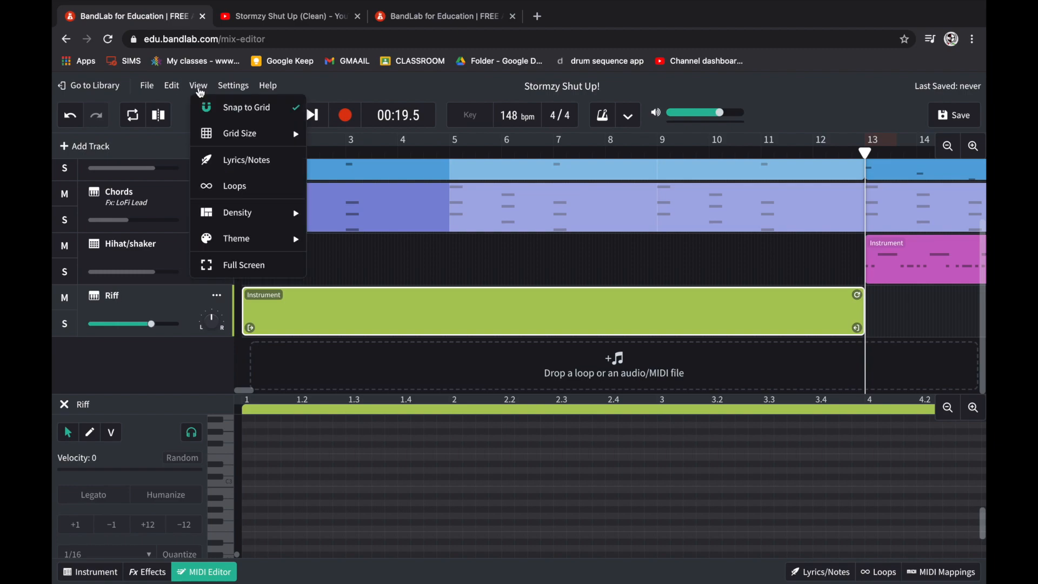
mouse_move(246, 134)
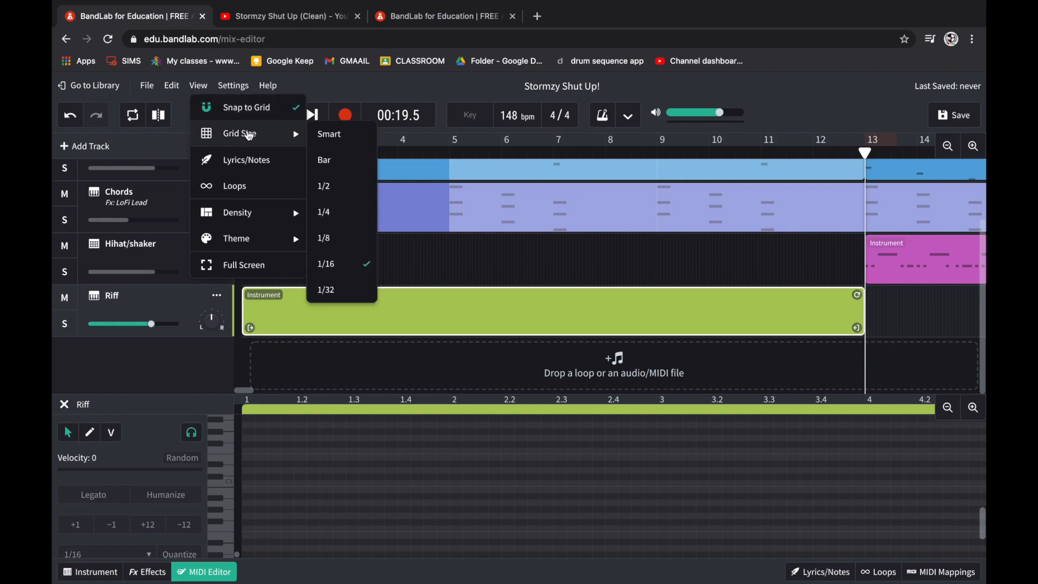
left_click(328, 135)
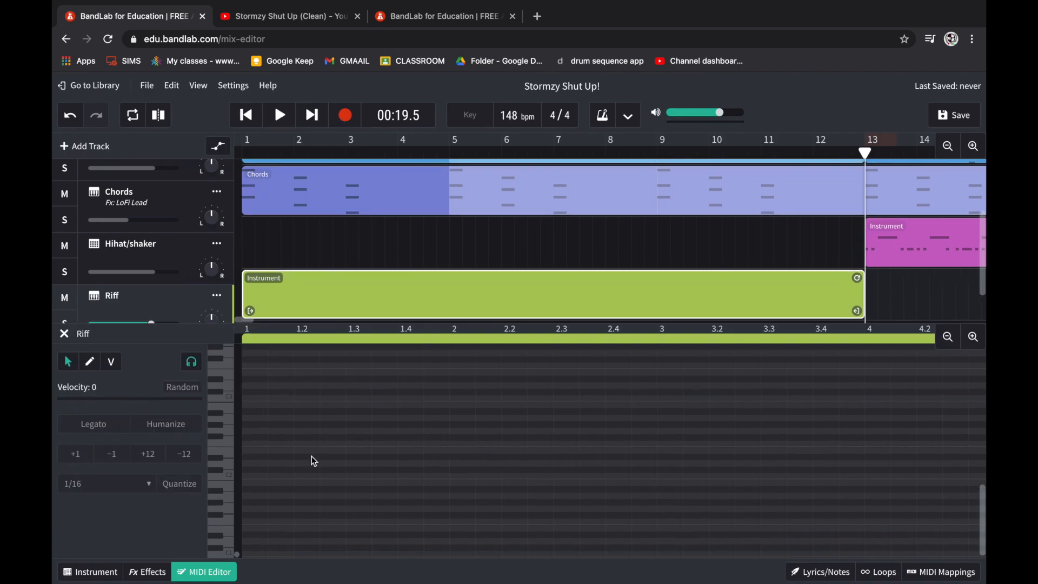
- Audition keys to find the riff's octave in the piano roll and read the riff's note names in the project's lyrics/notes
scroll(312, 456, "up", 2)
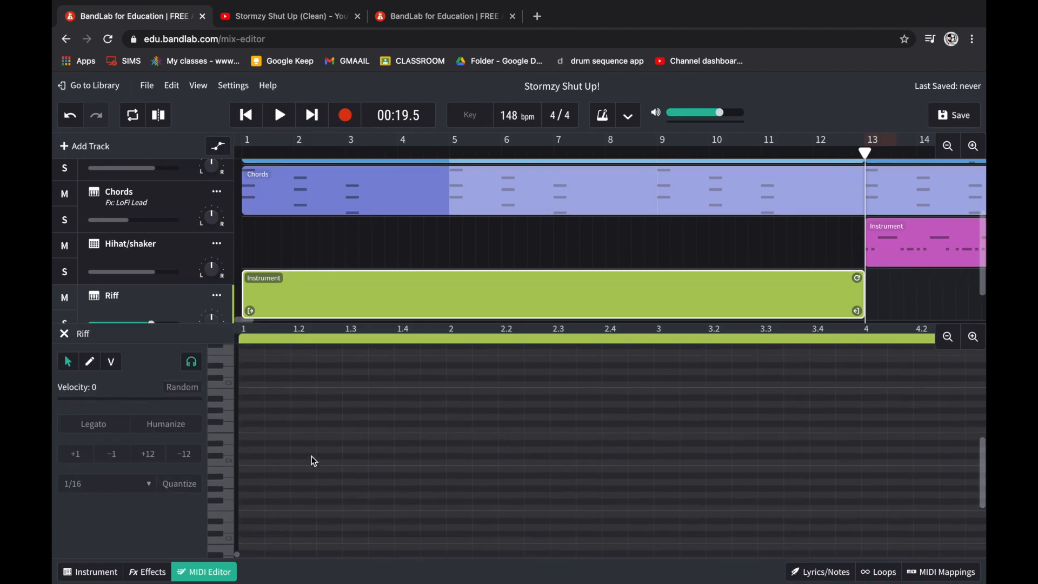
left_click(231, 481)
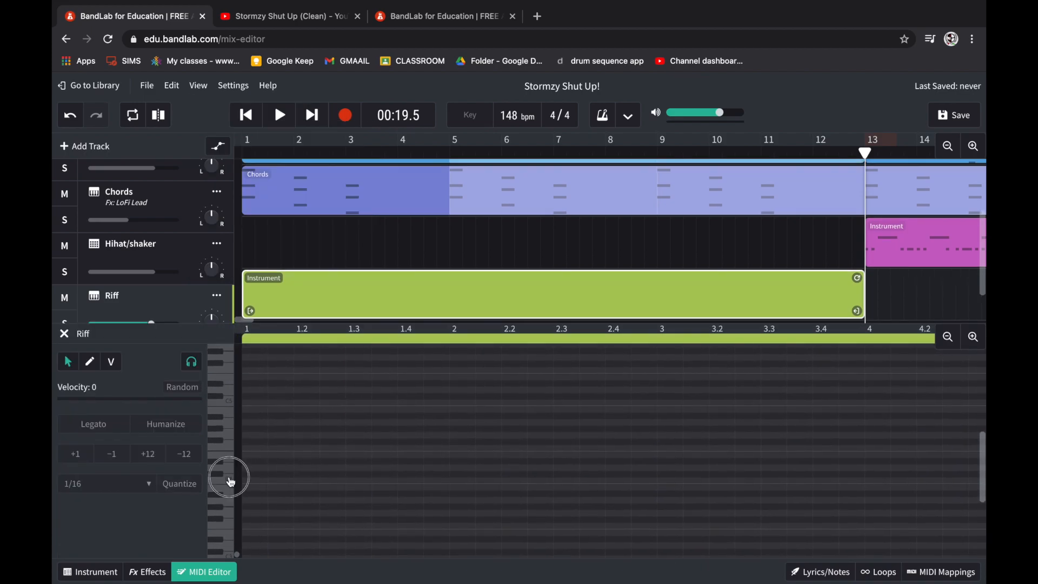
left_click(230, 407)
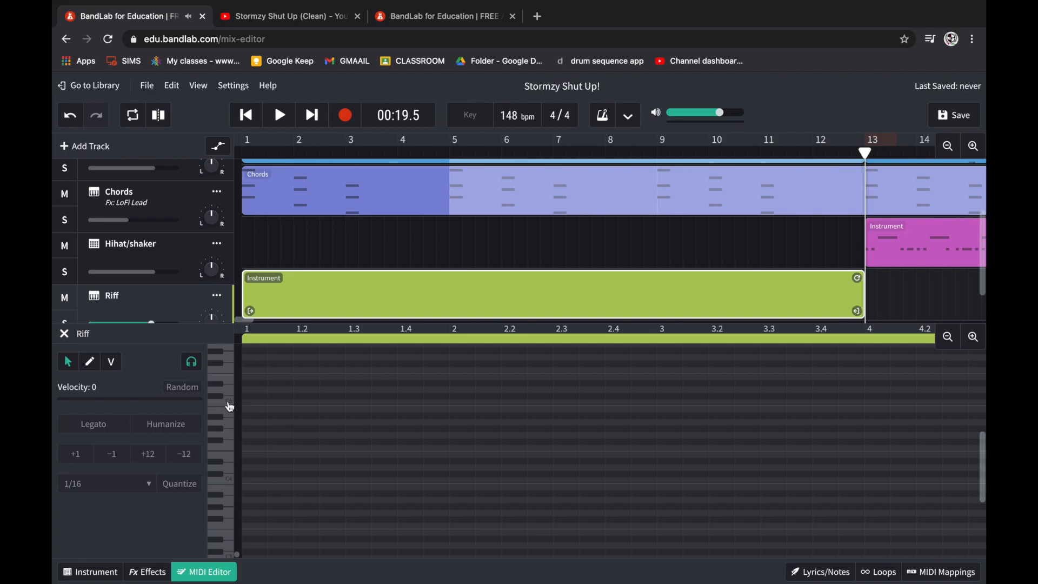
scroll(648, 486, "up", 1)
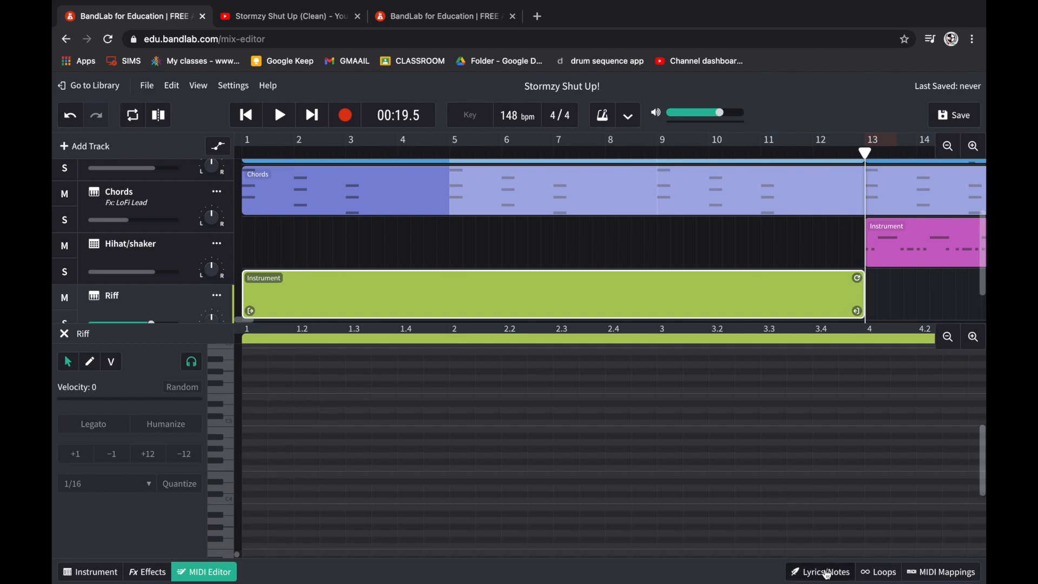
left_click(826, 572)
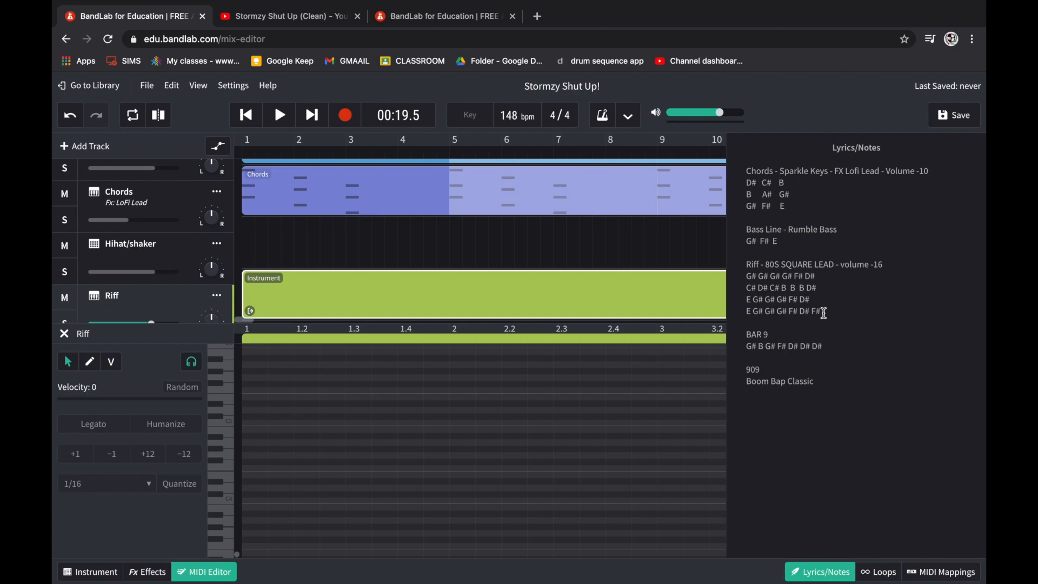
double_click(749, 275)
- Enter bar 1 of the riff in notes slightly under half a beat: G# at 1, 1.2, midway to 1.3 and 1.3, F# before 1.4, D# at 1.4
left_click(252, 451)
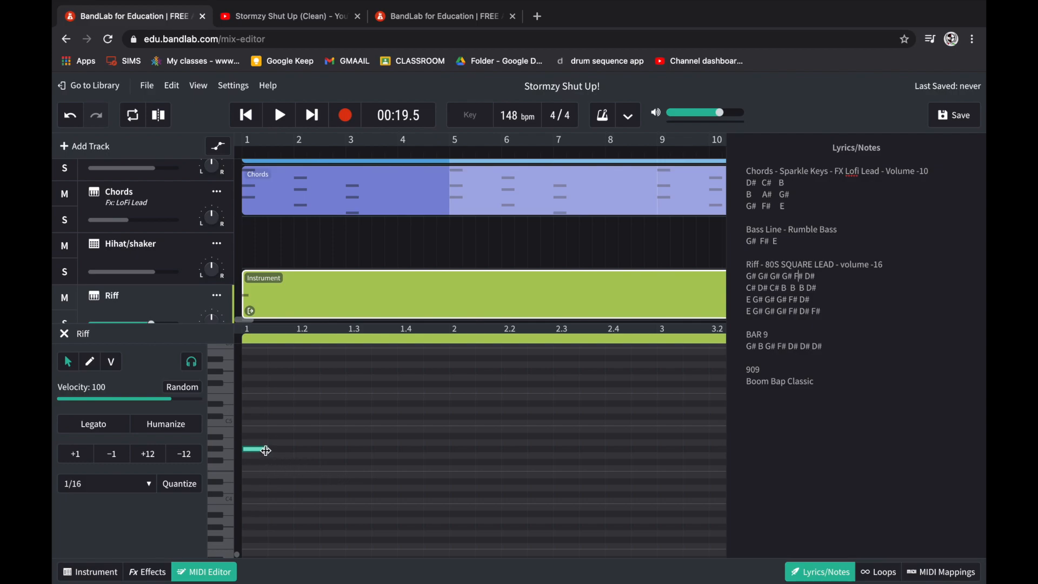
left_click_drag(266, 450, 262, 453)
double_click(298, 449)
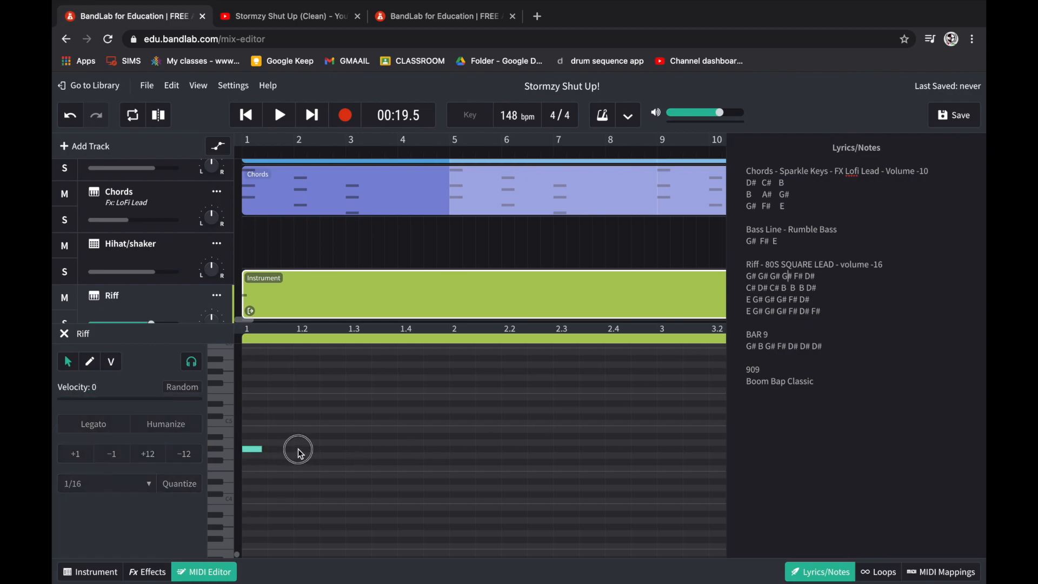
double_click(325, 448)
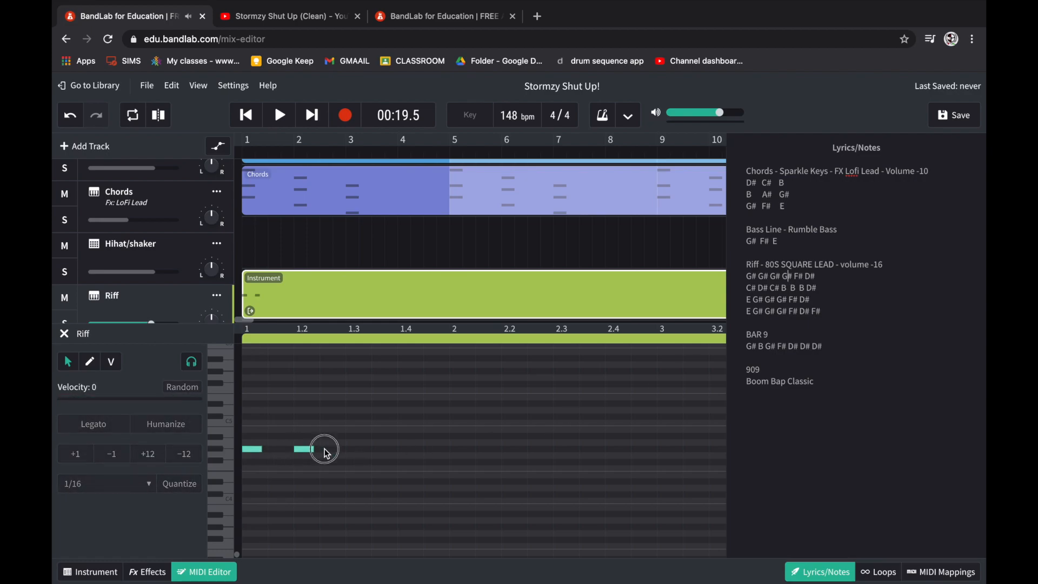
double_click(351, 450)
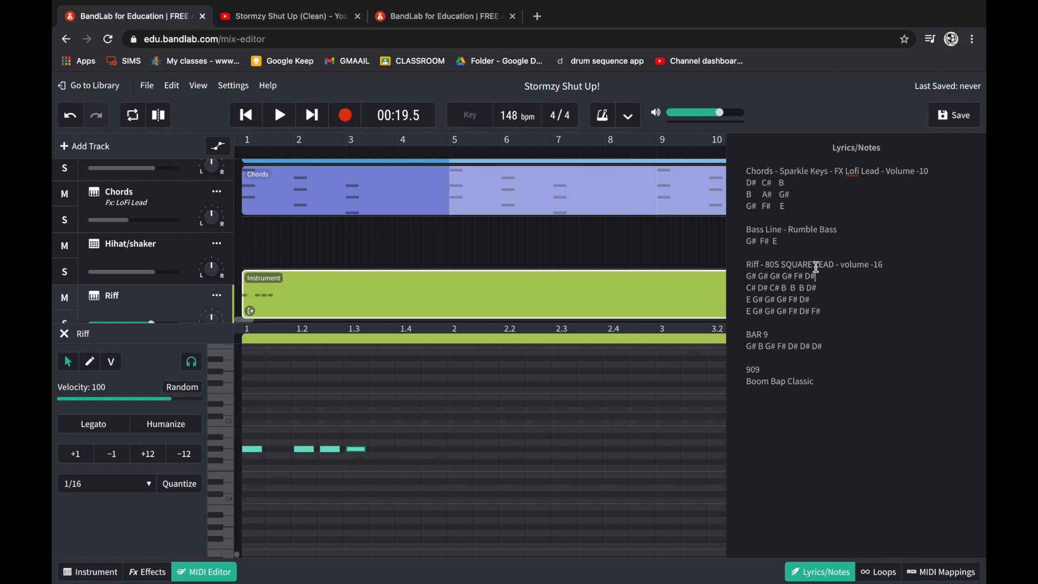
double_click(379, 461)
double_click(402, 481)
- Continue the riff in bar 2 with C# at 2, D# midway to 2.2, C# at 2.2, and B midway to 2.3, at 2.3 and at 2.4
left_click(451, 338)
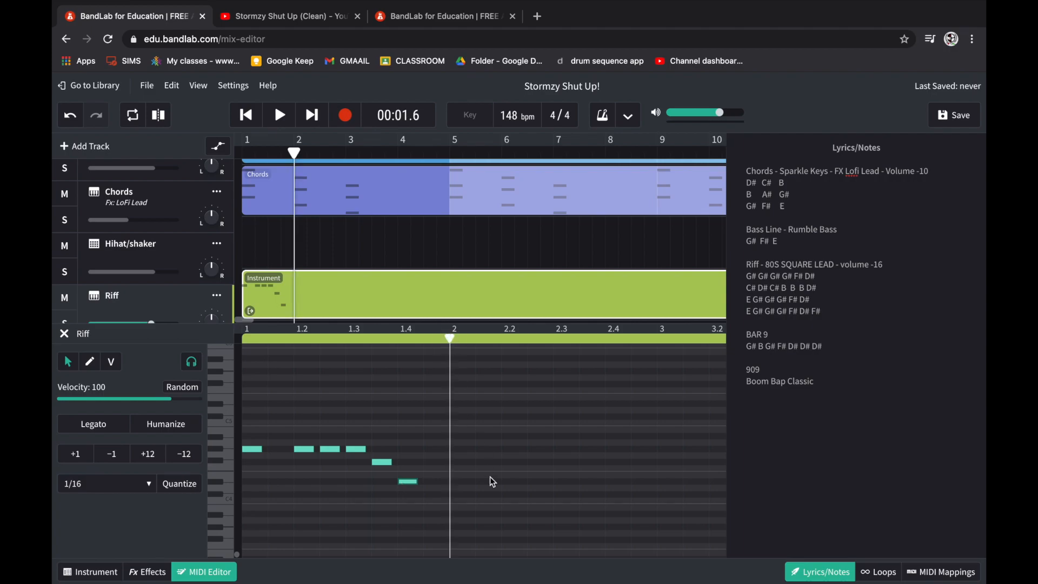
scroll(490, 476, "right", 2)
scroll(490, 475, "down", 1)
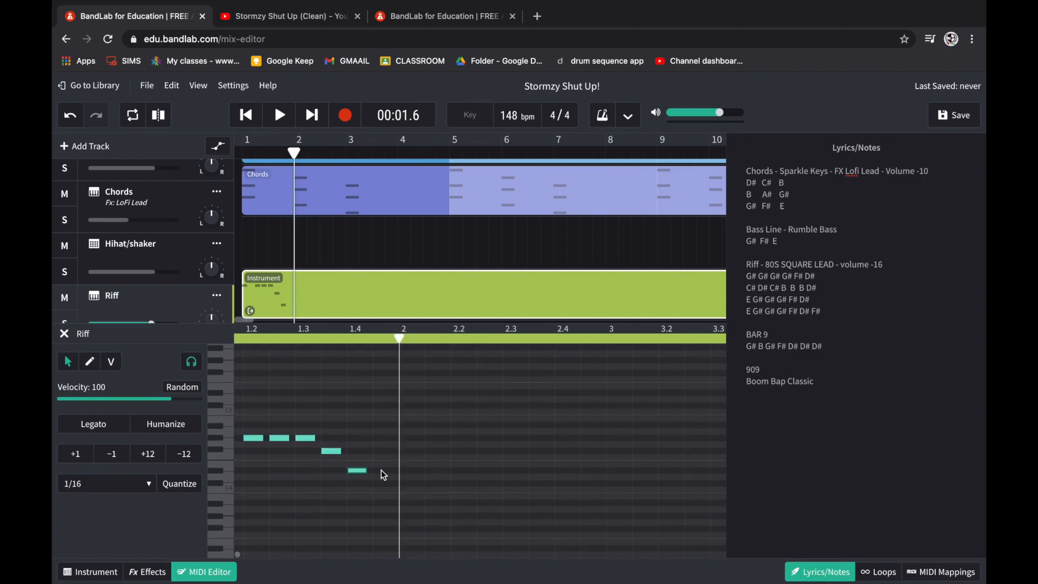
double_click(407, 482)
double_click(430, 471)
double_click(455, 484)
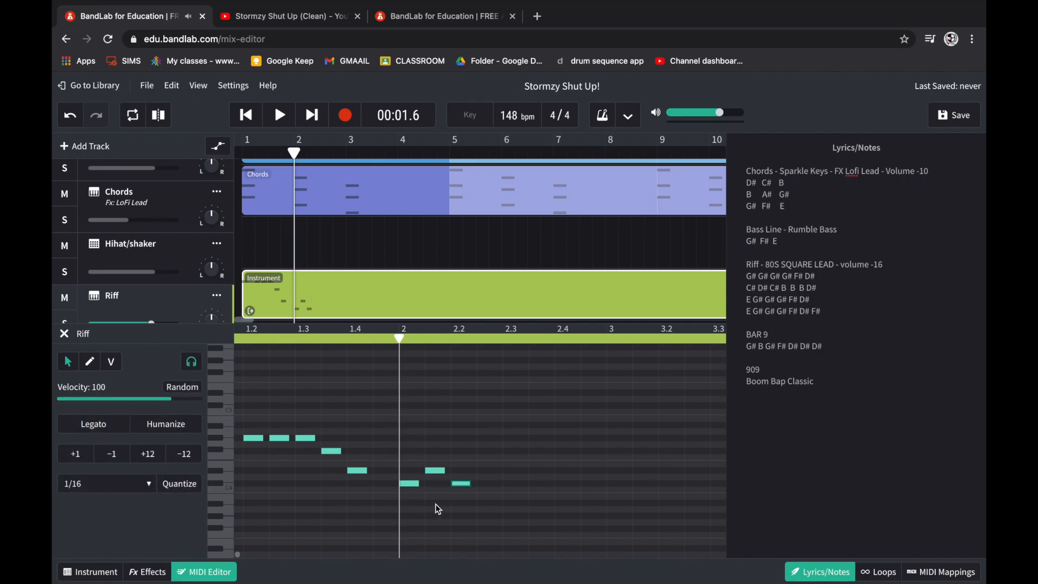
double_click(482, 497)
double_click(511, 497)
double_click(559, 498)
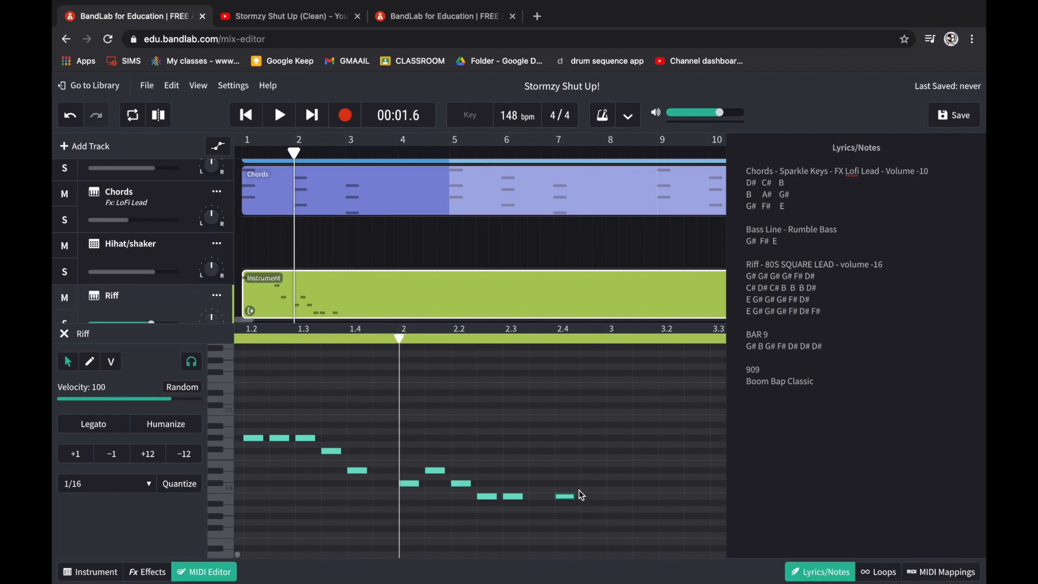
- Complete bar 2 of the riff with a D# midway between 2.4 and 3, and move the playhead to bar 3
left_click(586, 469)
scroll(587, 496, "right", 1)
scroll(587, 496, "up", 1)
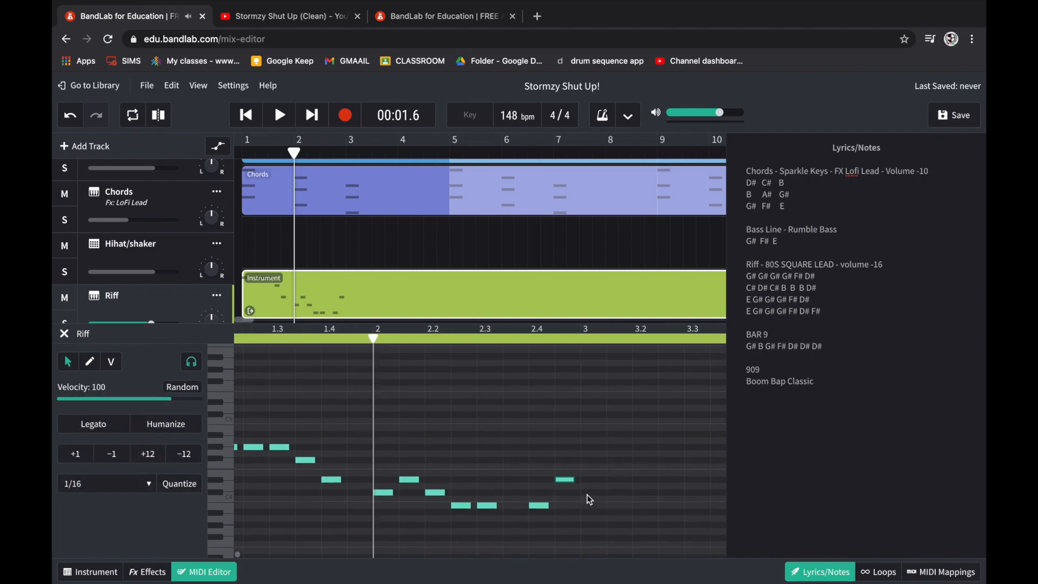
left_click(581, 339)
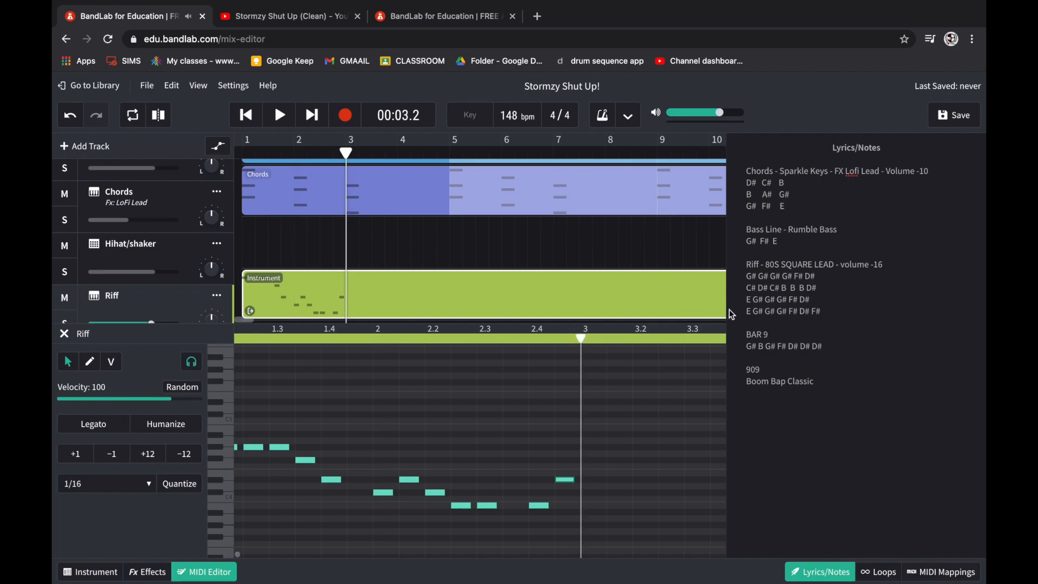
- Enter bar 3 of the riff: E at 3, G# at 3.2, midway to 3.3 and at 3.3, F# before 3.4, D# at 3.4
scroll(633, 428, "right", 5)
scroll(632, 428, "down", 3)
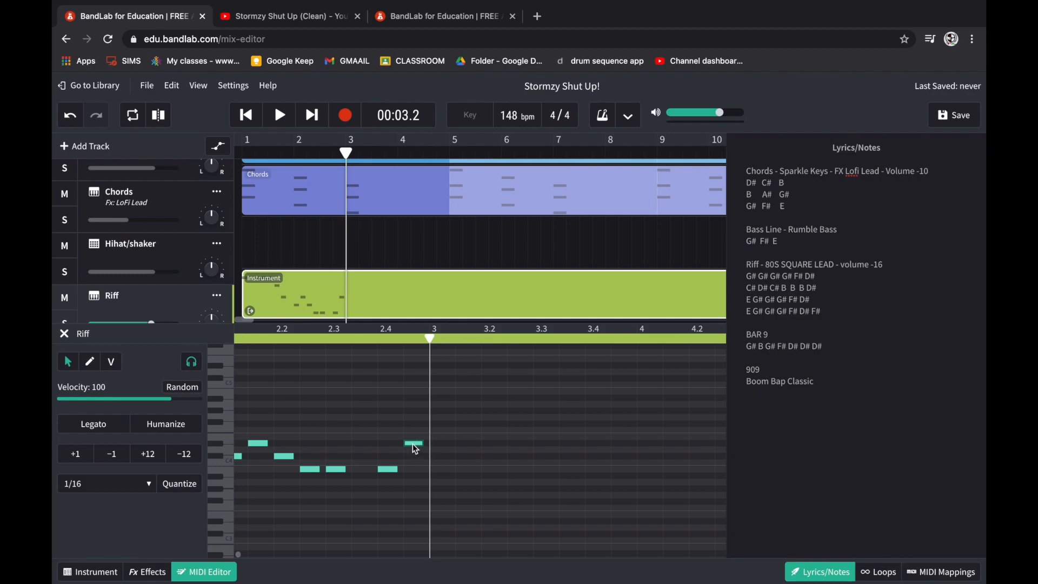
double_click(438, 437)
double_click(494, 410)
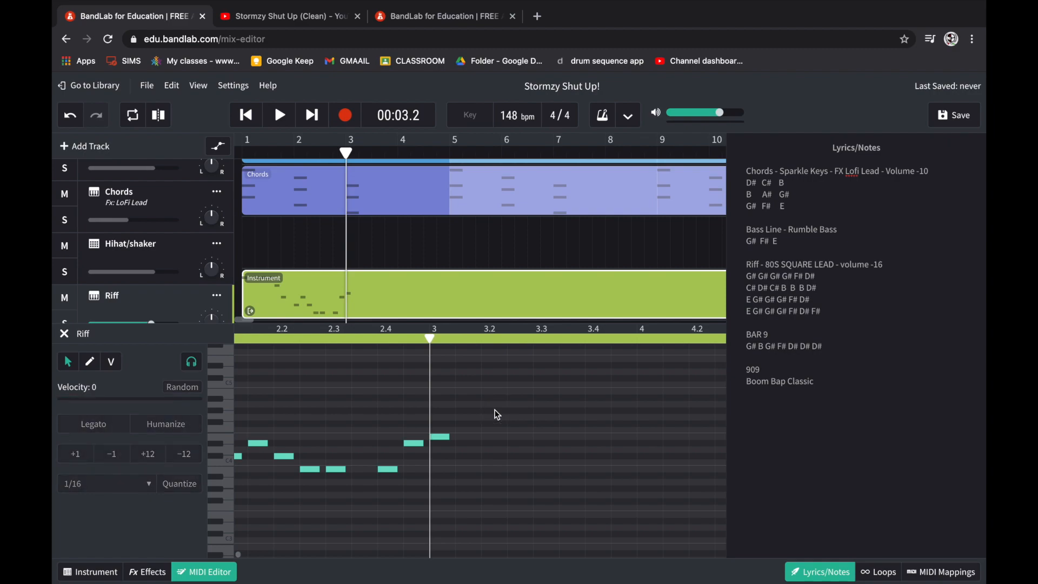
double_click(517, 411)
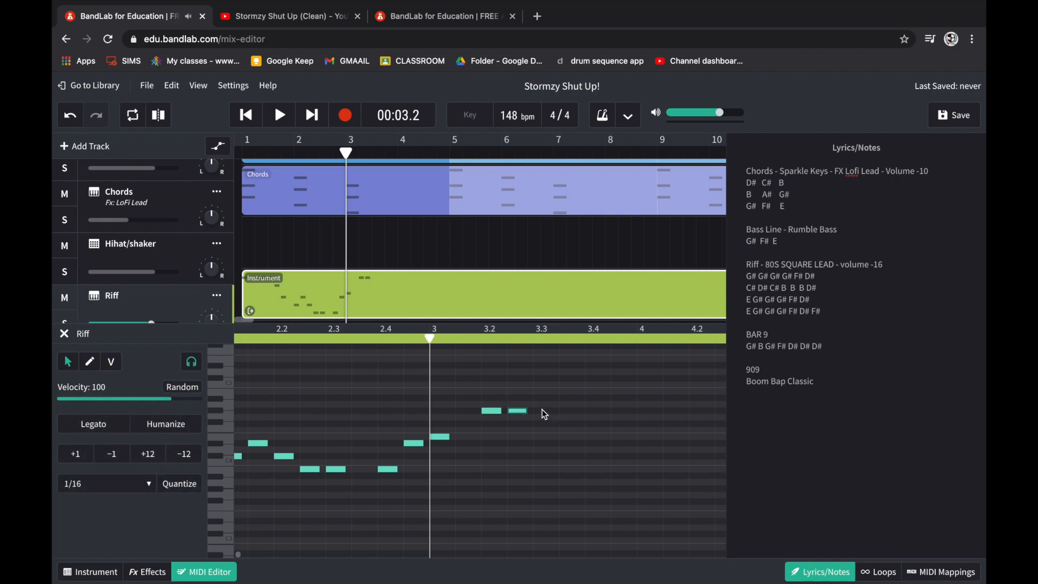
double_click(542, 411)
scroll(515, 466, "right", 2)
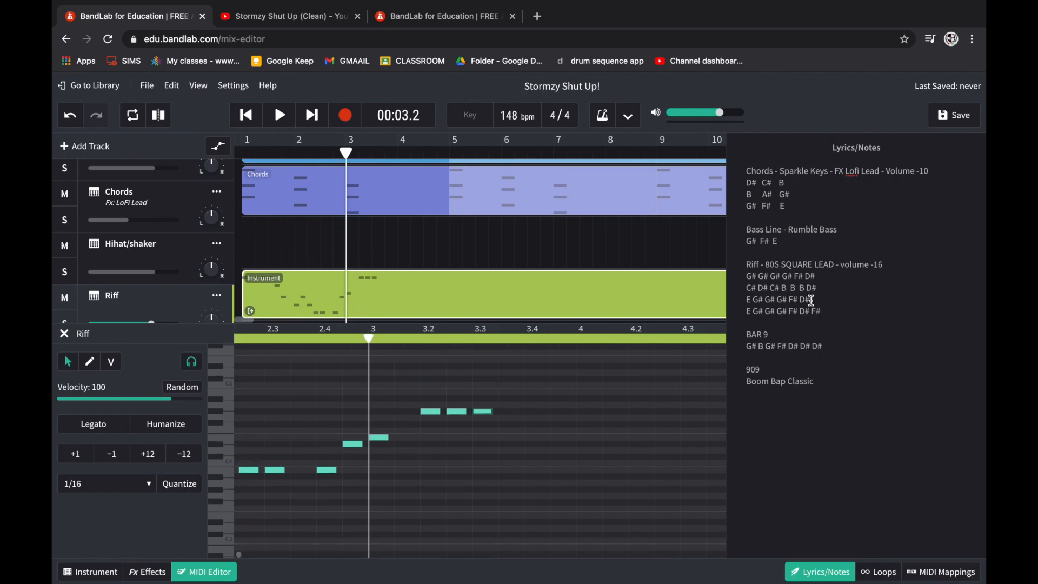
double_click(503, 424)
double_click(532, 443)
left_click(577, 339)
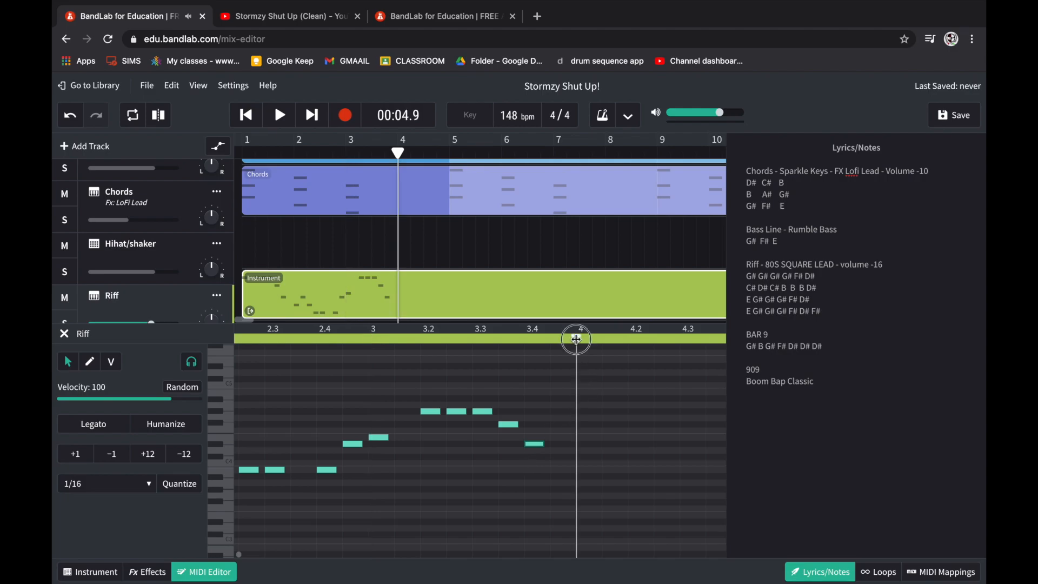
- Copy the riff's bar 3 notes and paste them at the start of bar 4
scroll(576, 400, "right", 1)
scroll(576, 400, "up", 1)
scroll(577, 400, "down", 1)
scroll(576, 400, "right", 2)
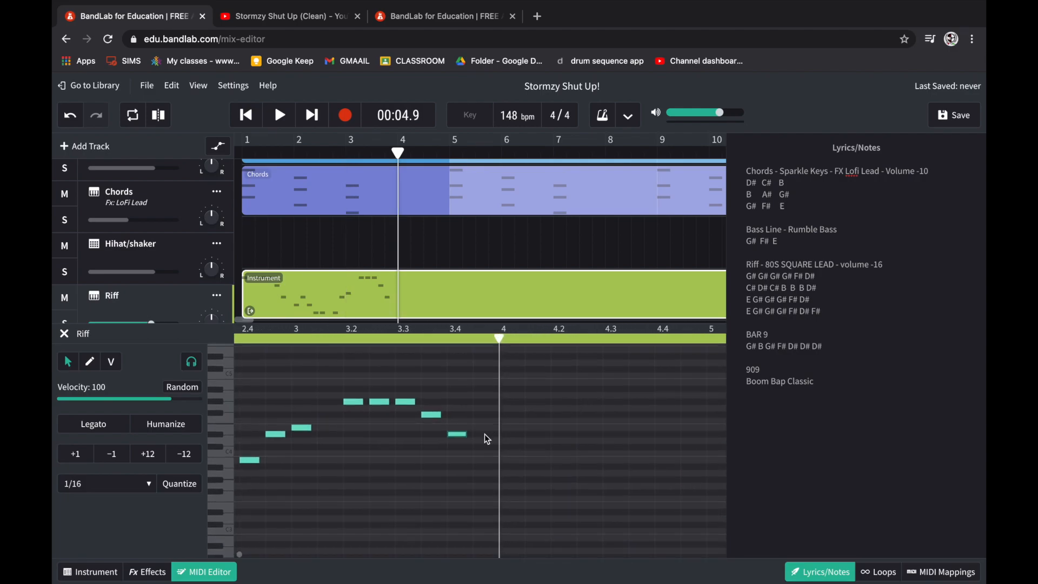
scroll(485, 434, "left", 2)
scroll(485, 434, "up", 1)
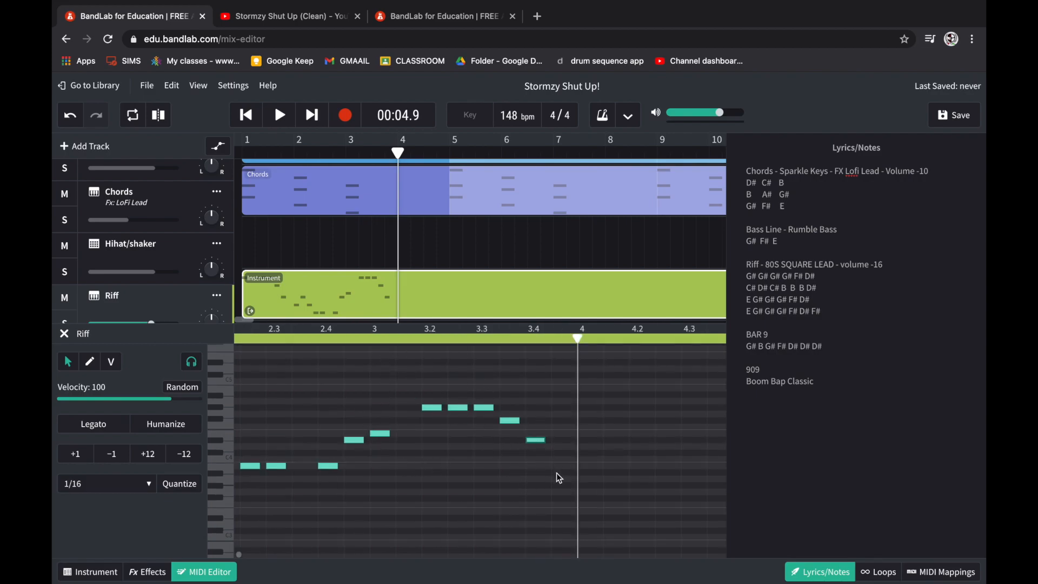
mouse_move(557, 470)
left_mouse_down()
mouse_move(529, 427)
mouse_move(466, 390)
mouse_move(372, 397)
left_mouse_up()
left_click(368, 337)
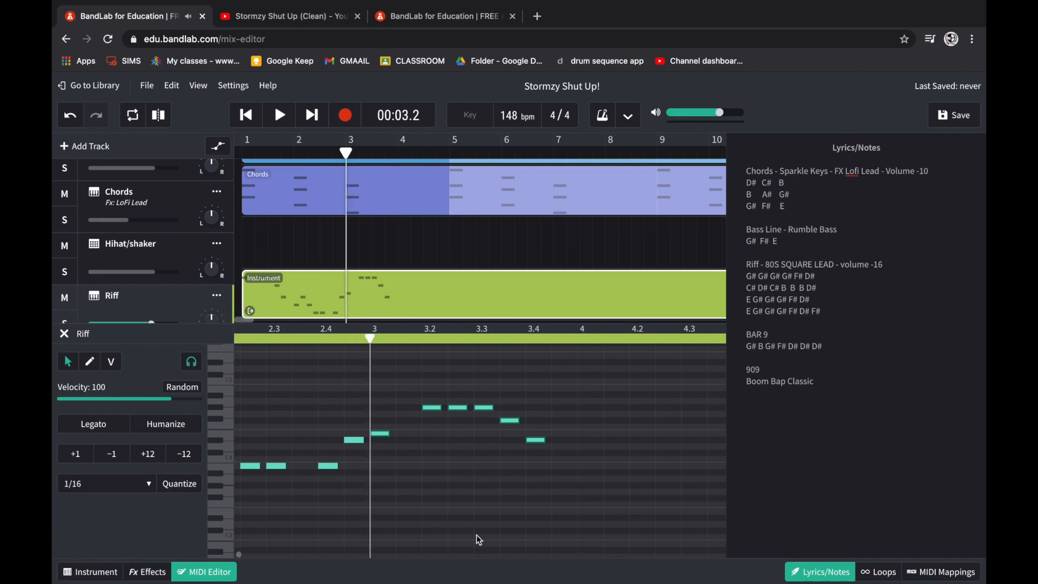
left_click(576, 337)
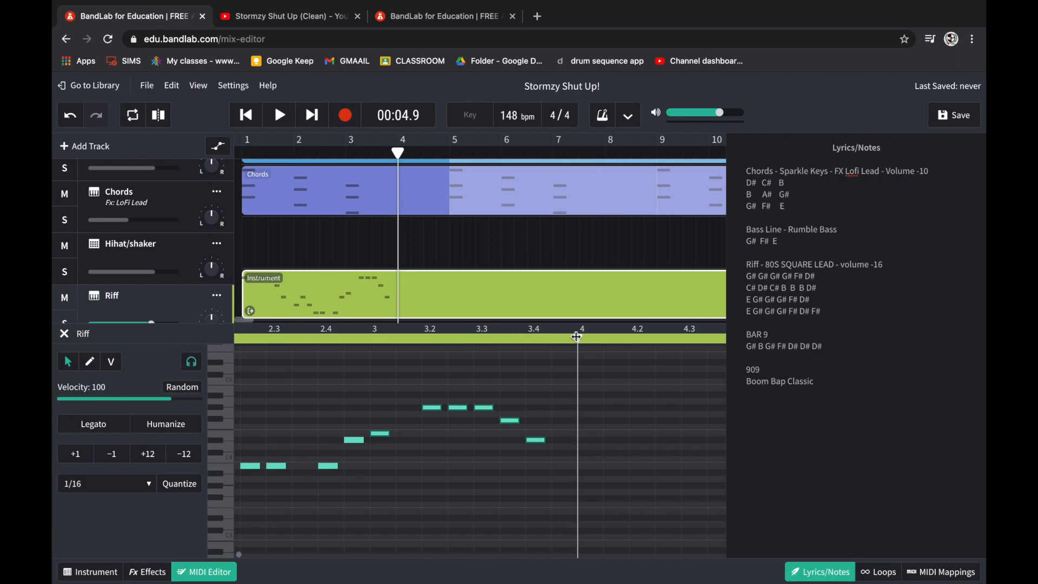
key("super")
key("super+v")
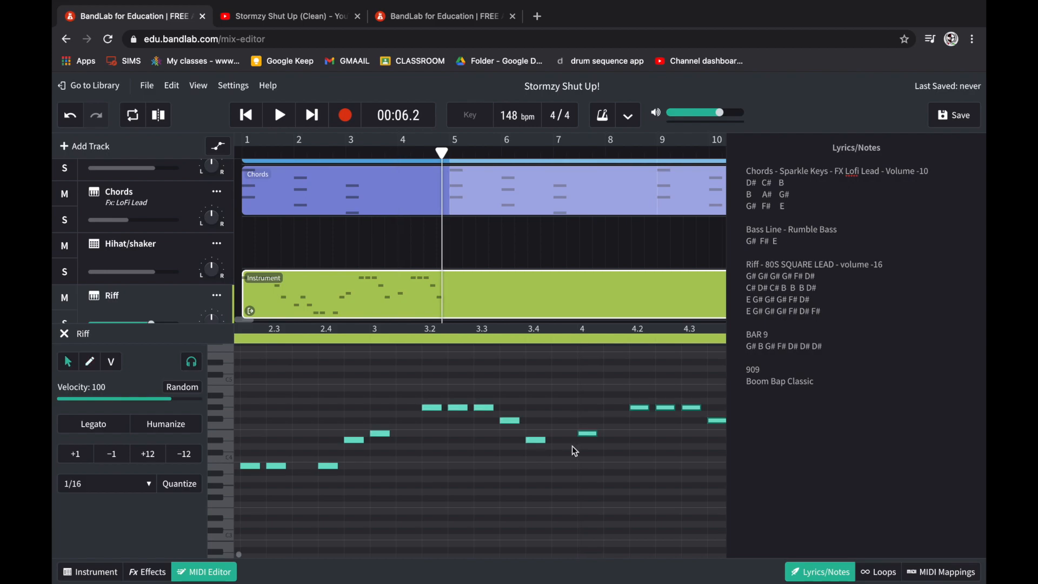
- Add the closing F# of bar 4 midway between 4.4 and 5, following the fourth riff line in the notes
scroll(572, 446, "right", 3)
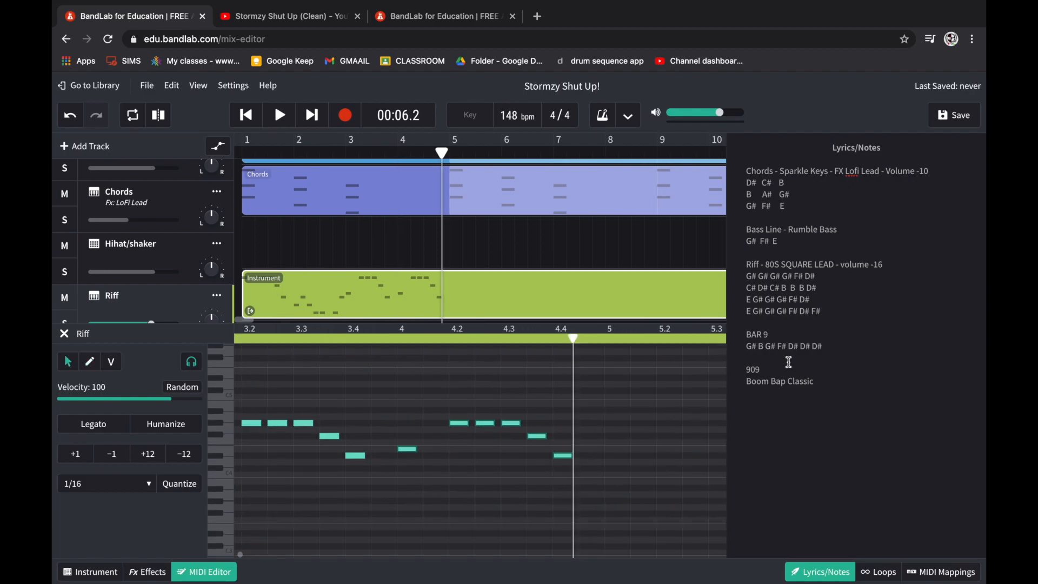
double_click(818, 312)
double_click(583, 436)
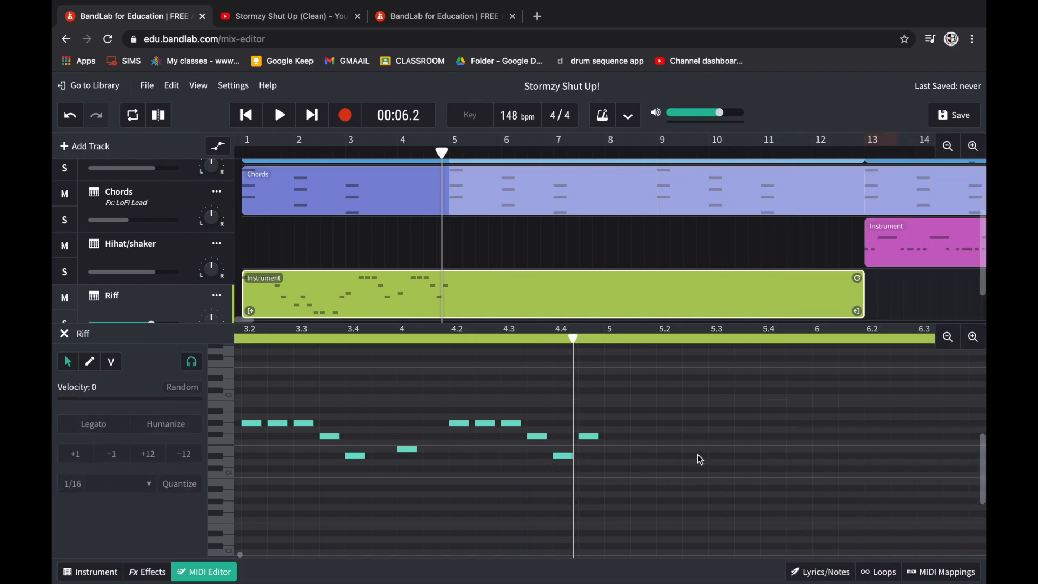
- Copy all notes of the four-bar riff and paste them at bar 5 and bar 9
left_click(947, 337)
left_click(947, 337)
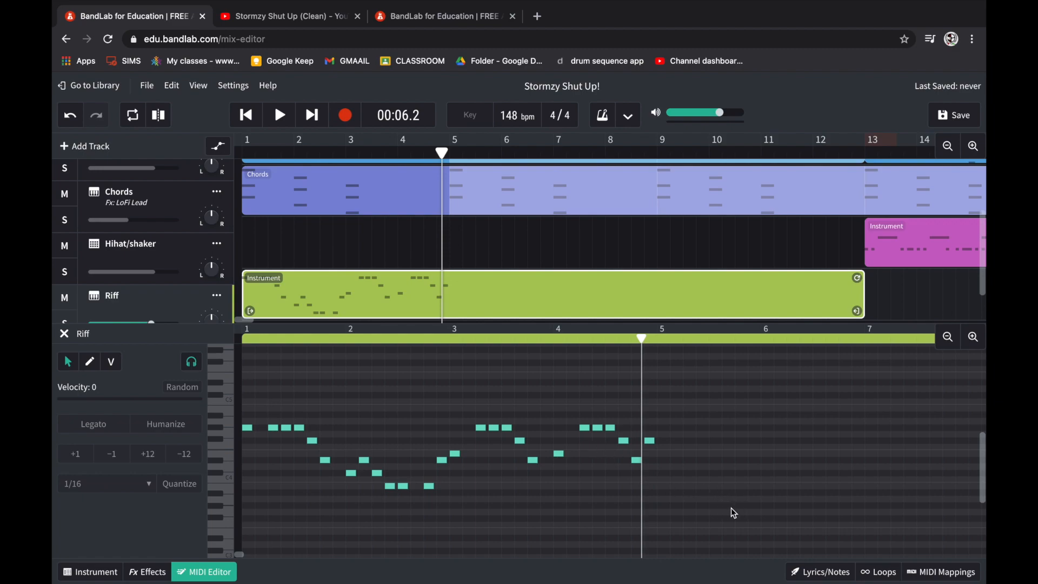
left_click_drag(737, 501, 231, 418)
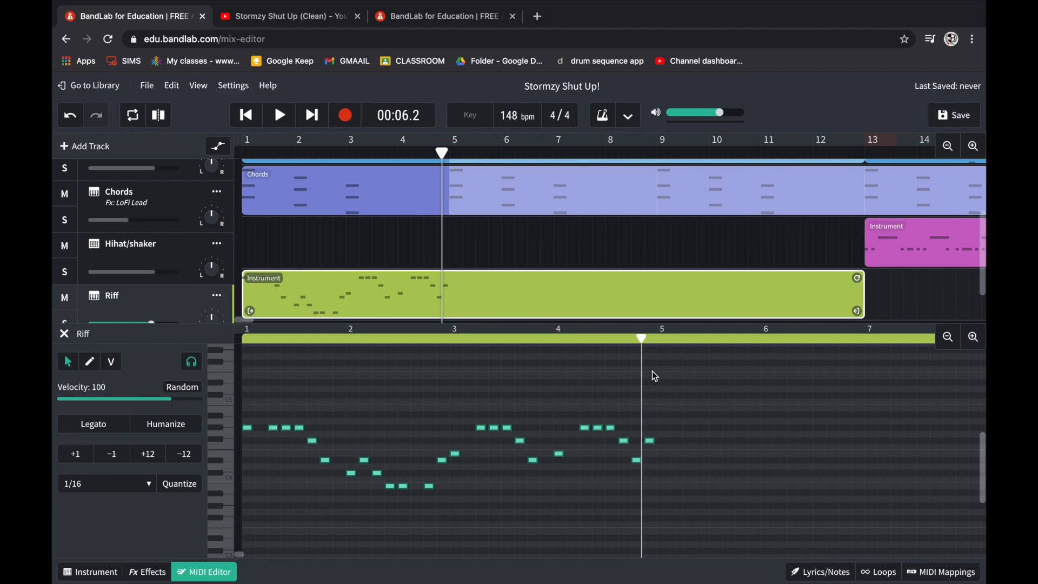
left_click(656, 335)
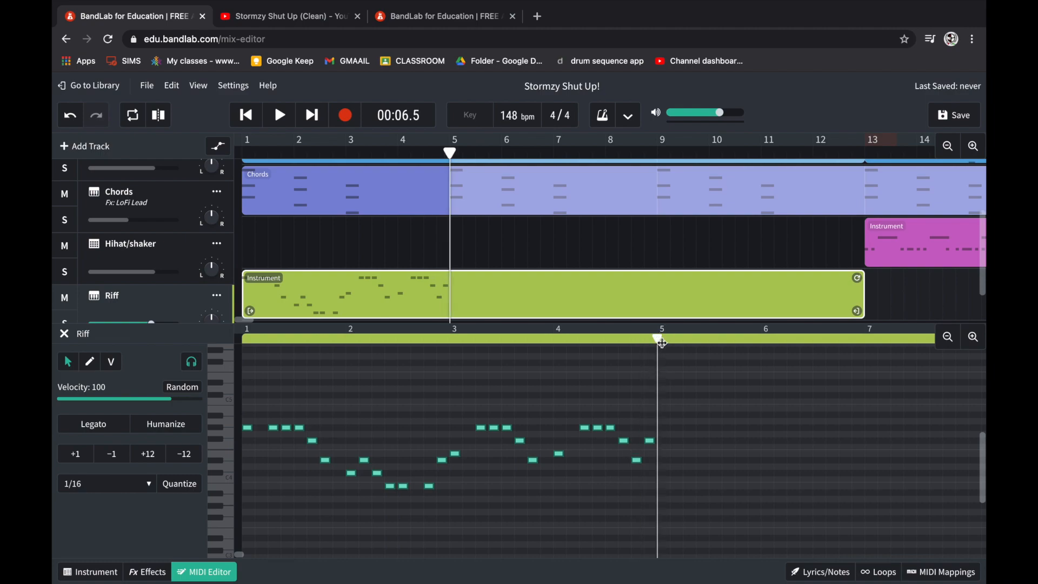
left_click(655, 372)
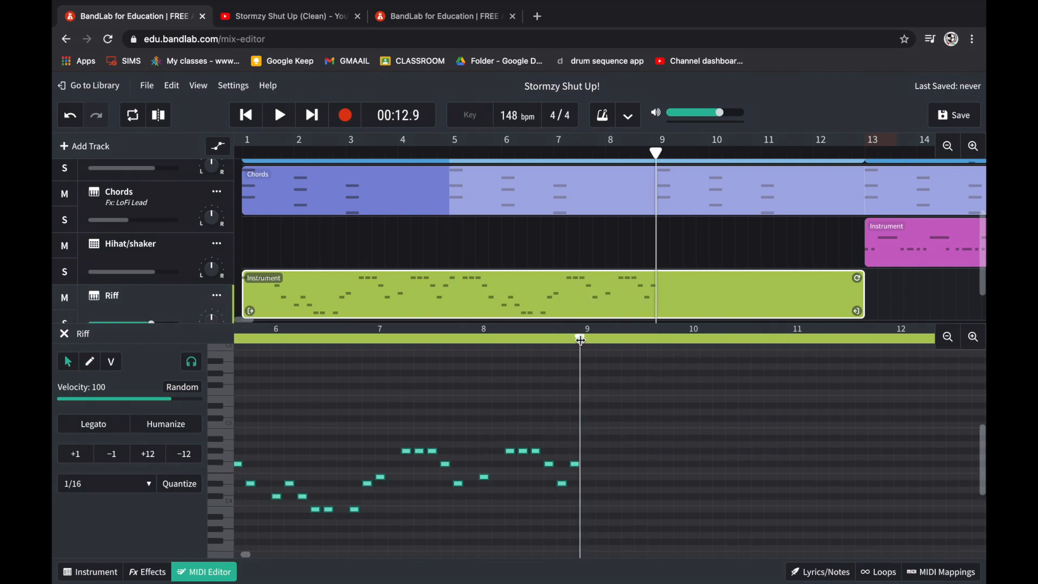
left_click_drag(580, 340, 585, 341)
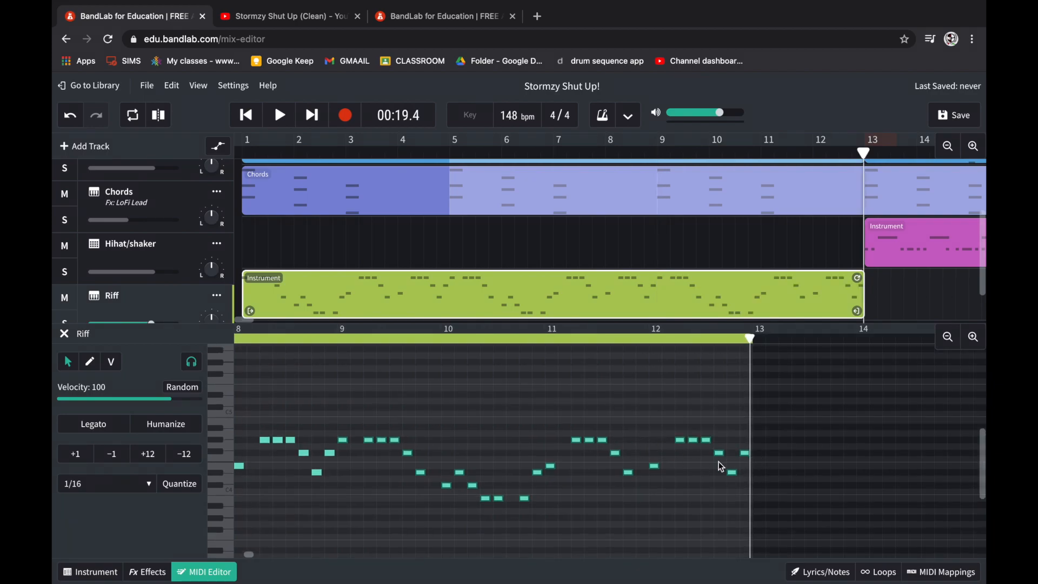
- Follow the BAR 9 notes by moving existing bar 9 notes to B before 9.2, G# at 9.2 and F# before 9.3
scroll(469, 406, "left", 1)
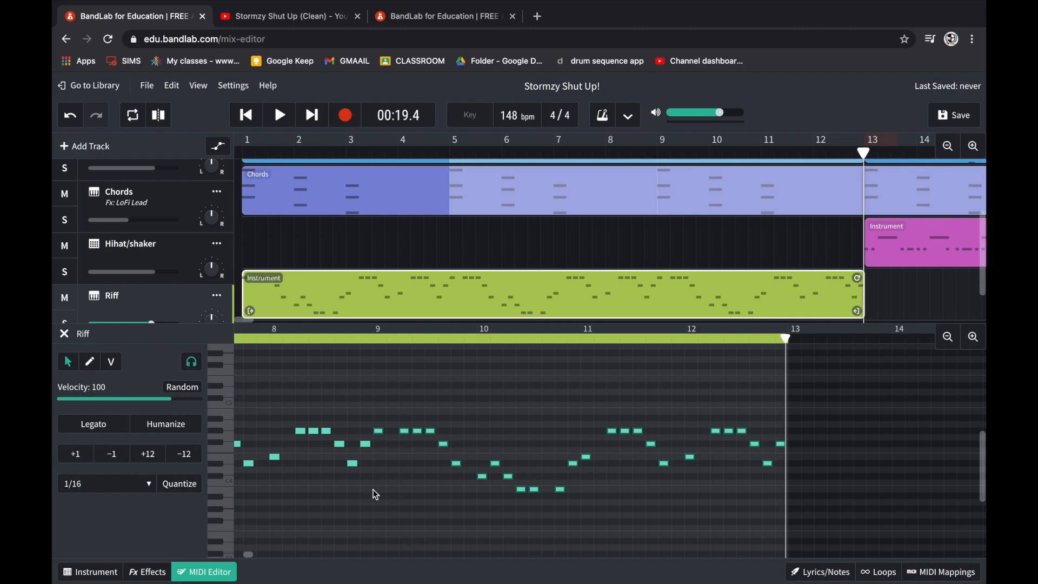
left_click(373, 340)
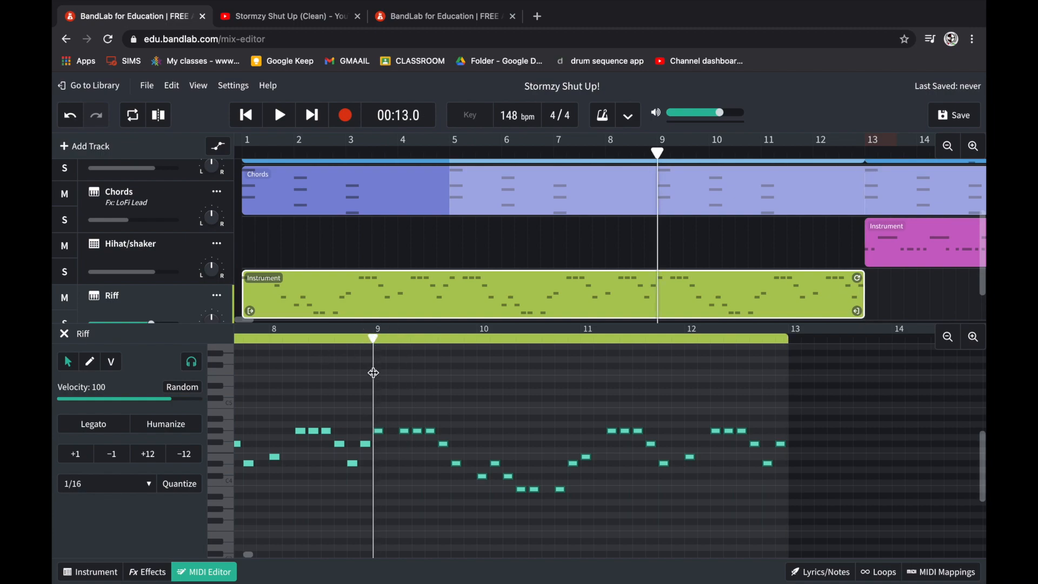
left_click(971, 341)
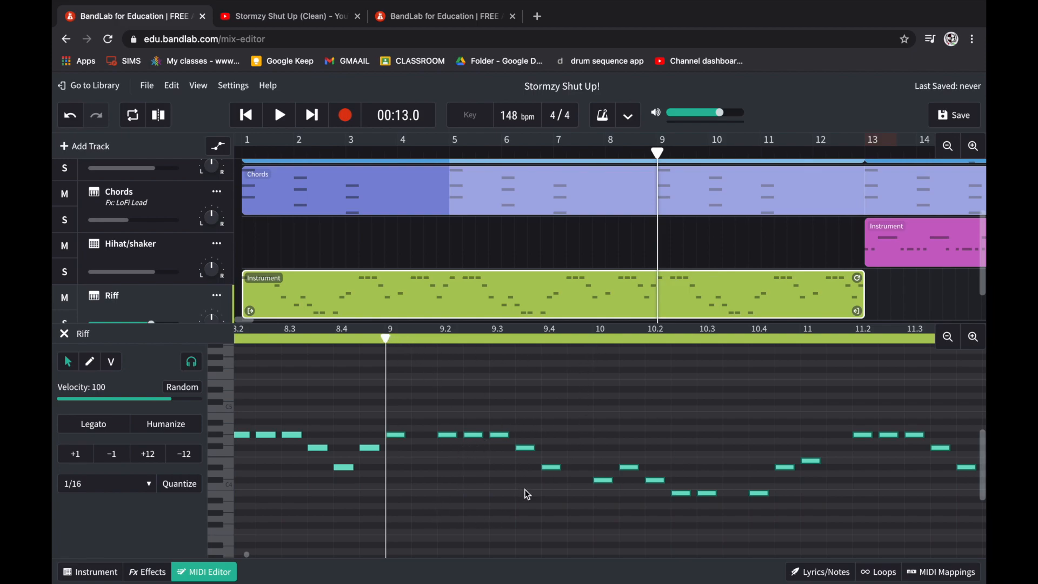
left_click(819, 571)
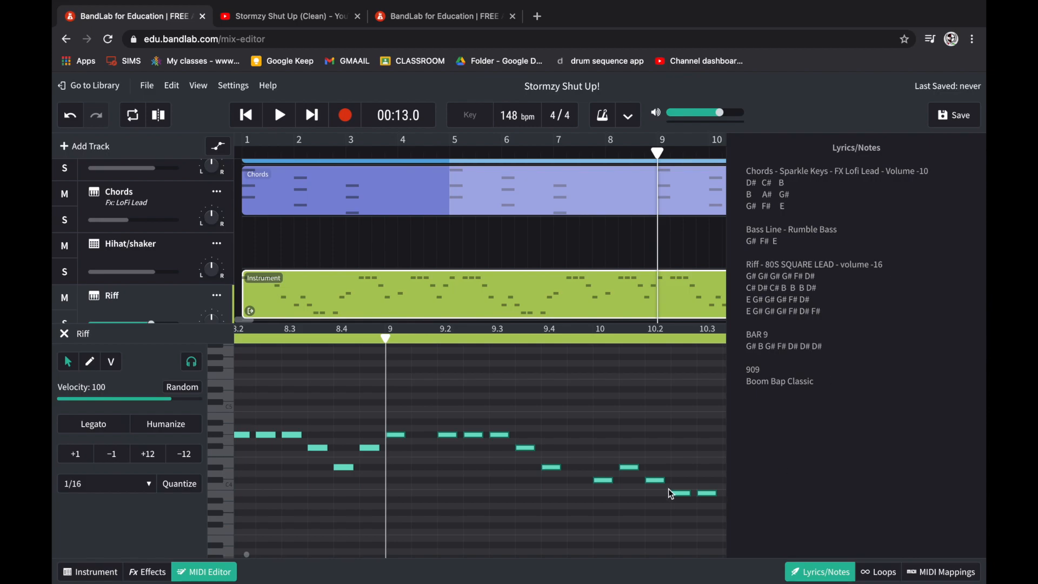
left_click_drag(822, 346, 749, 336)
left_click(748, 335)
left_click(420, 436)
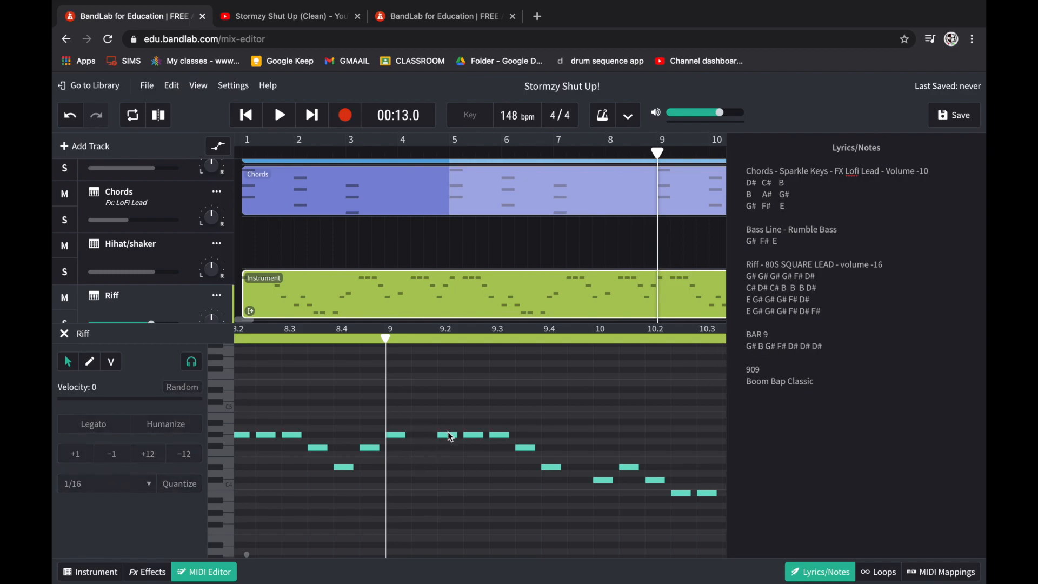
left_click_drag(450, 437, 422, 419)
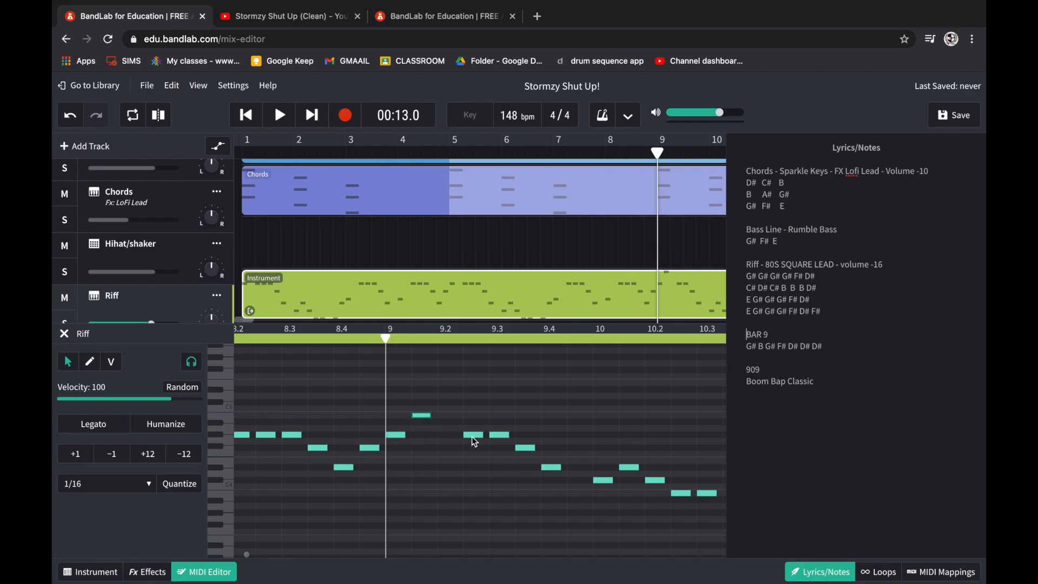
left_click_drag(472, 434, 449, 434)
left_click_drag(496, 435, 474, 449)
- Finish bar 9's three D# notes by moving the next F# to D# at 9.3 and adding a D# midway between 9.4 and 10
left_click_drag(787, 346, 830, 348)
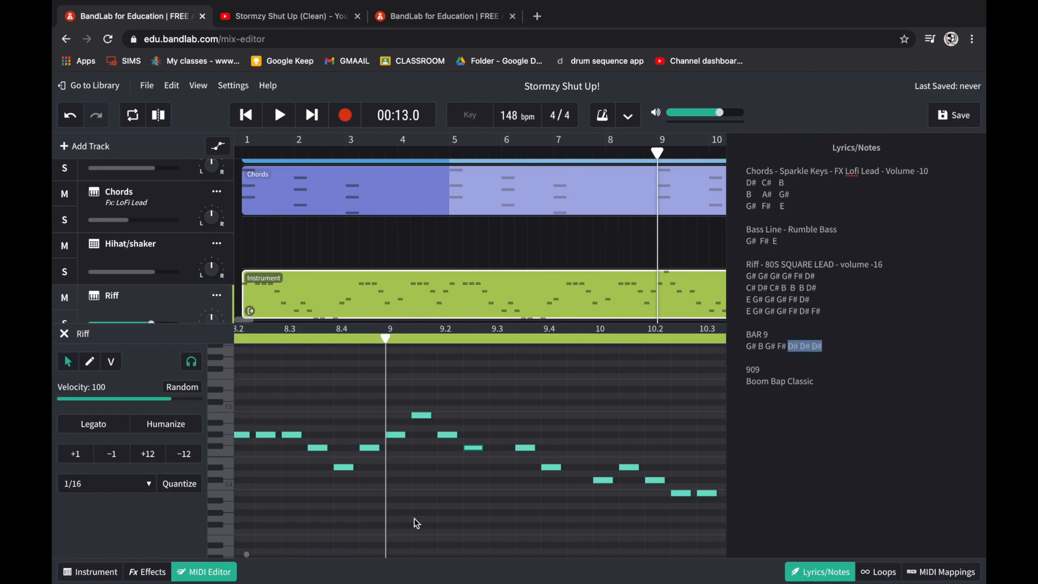
left_click(498, 439)
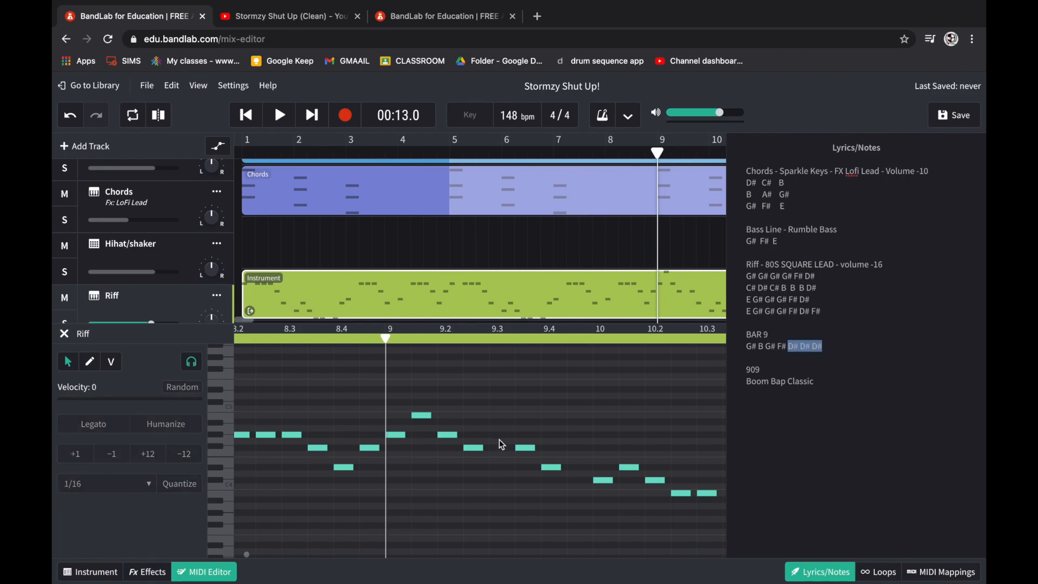
left_click(522, 447)
left_click_drag(524, 459, 498, 468)
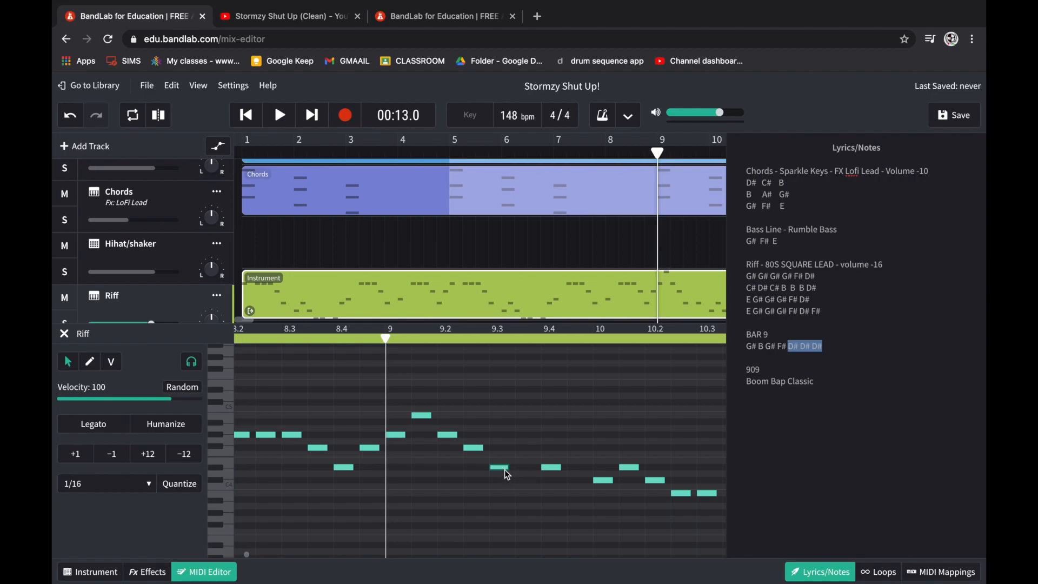
double_click(570, 466)
left_click(592, 338)
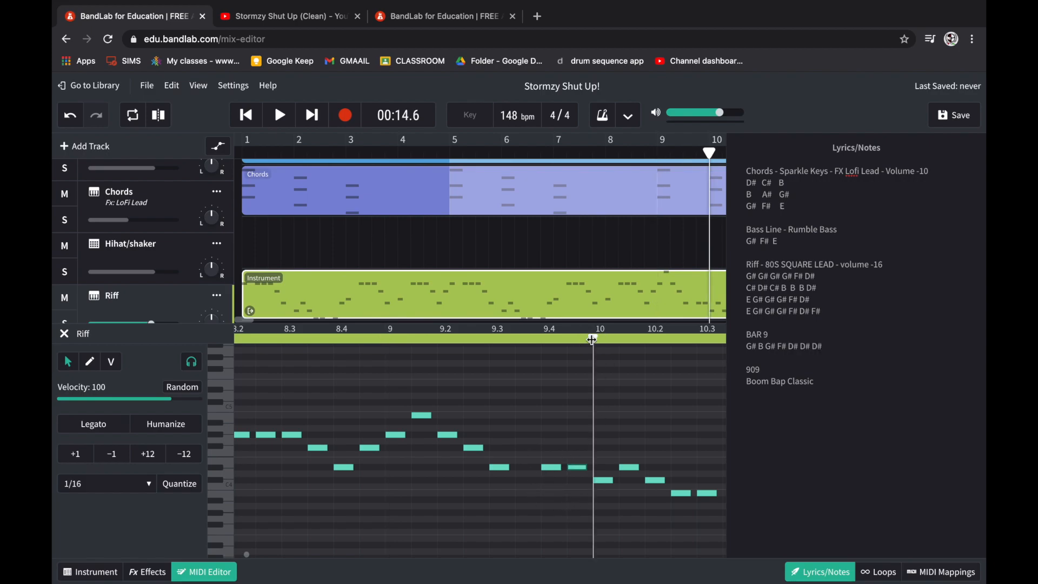
- Hide the lyrics/notes and loop the Riff region out to bar 37, level with the other tracks, returning the playhead to the start
left_click(821, 568)
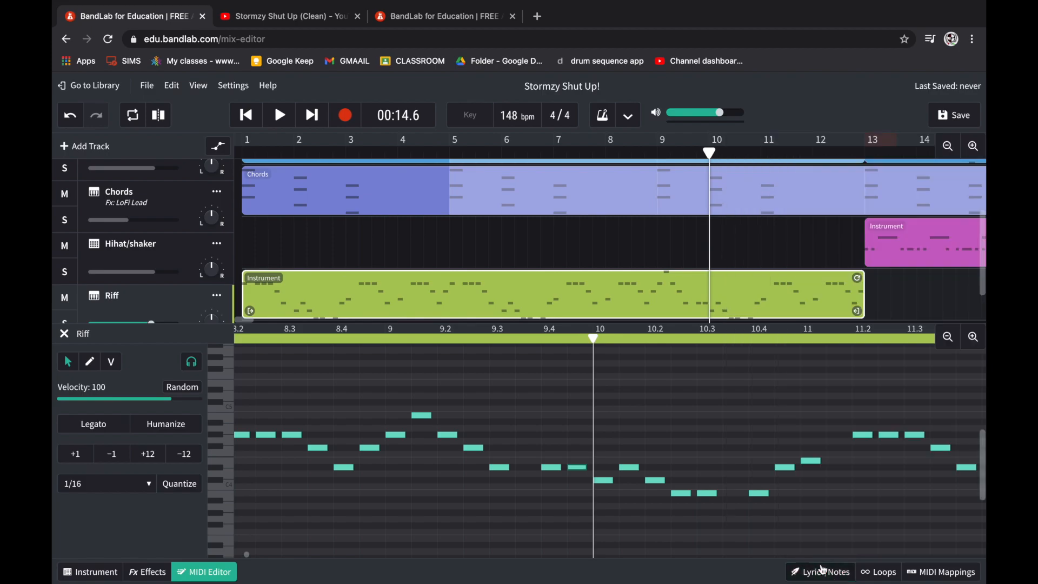
left_click(949, 147)
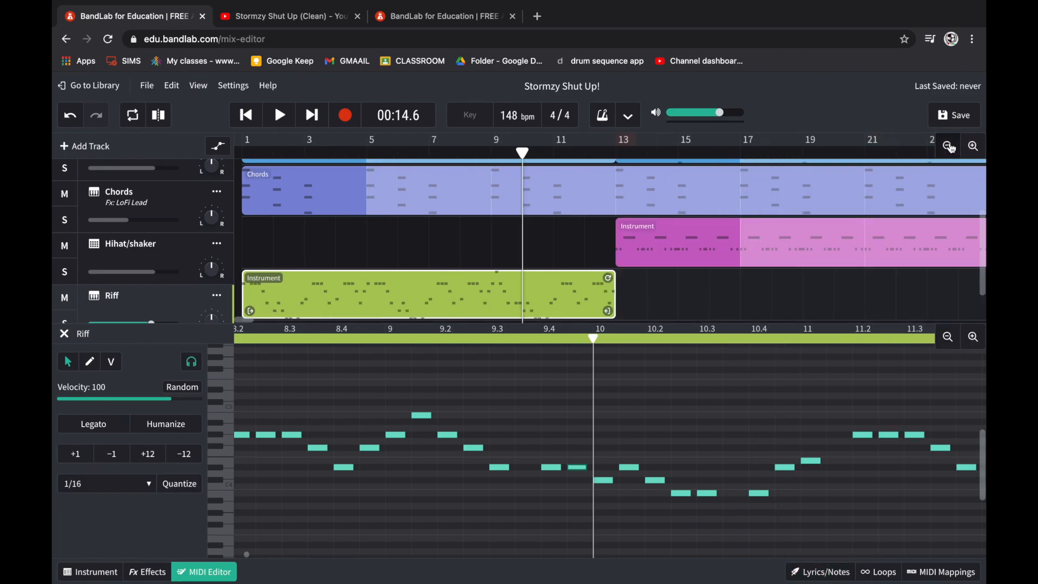
left_click(950, 148)
left_click(950, 148)
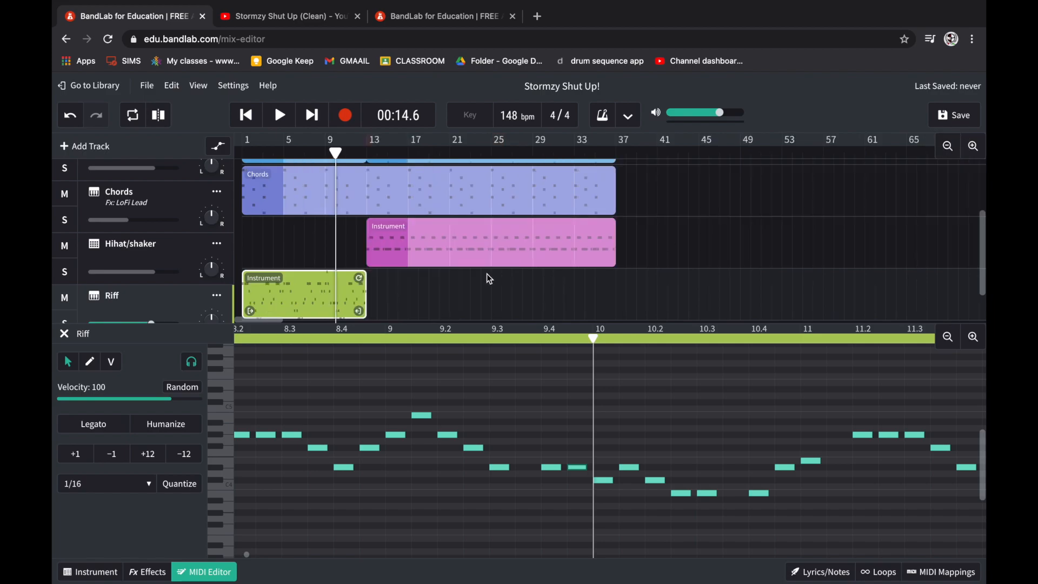
scroll(489, 278, "up", 1)
scroll(487, 274, "down", 2)
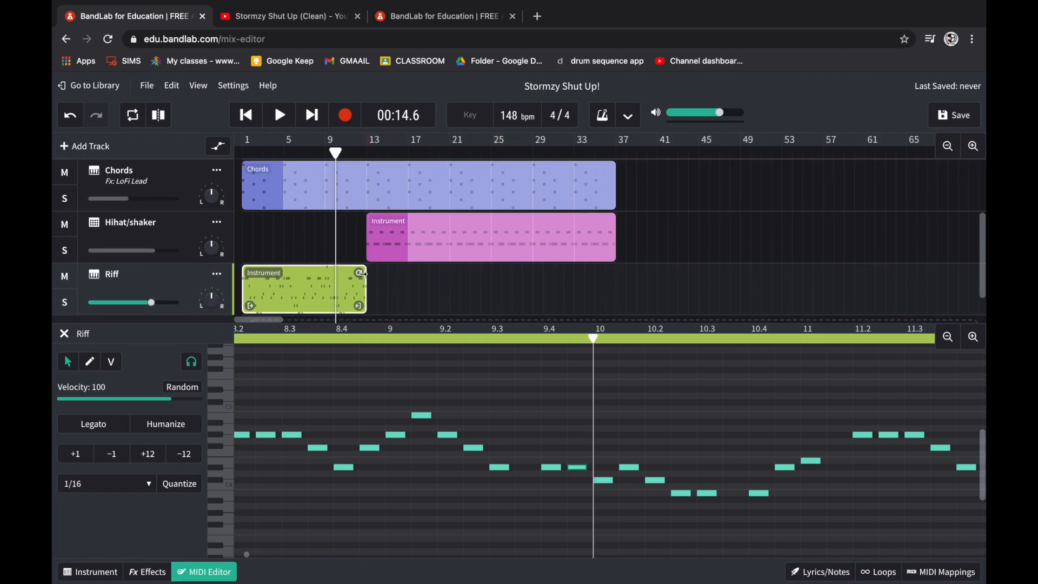
left_click_drag(358, 273, 608, 285)
key("Return")
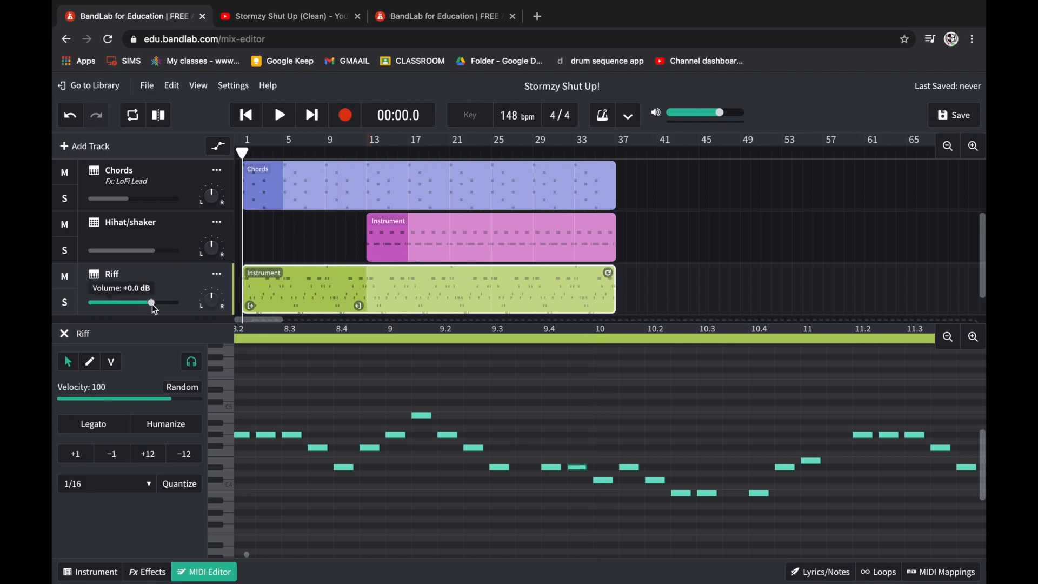
- Lower the Riff track's volume to the -16 listed in the project notes and play the beat from the start
mouse_move(151, 305)
left_click_drag(153, 306, 116, 313)
scroll(311, 229, "up", 2)
key("space")
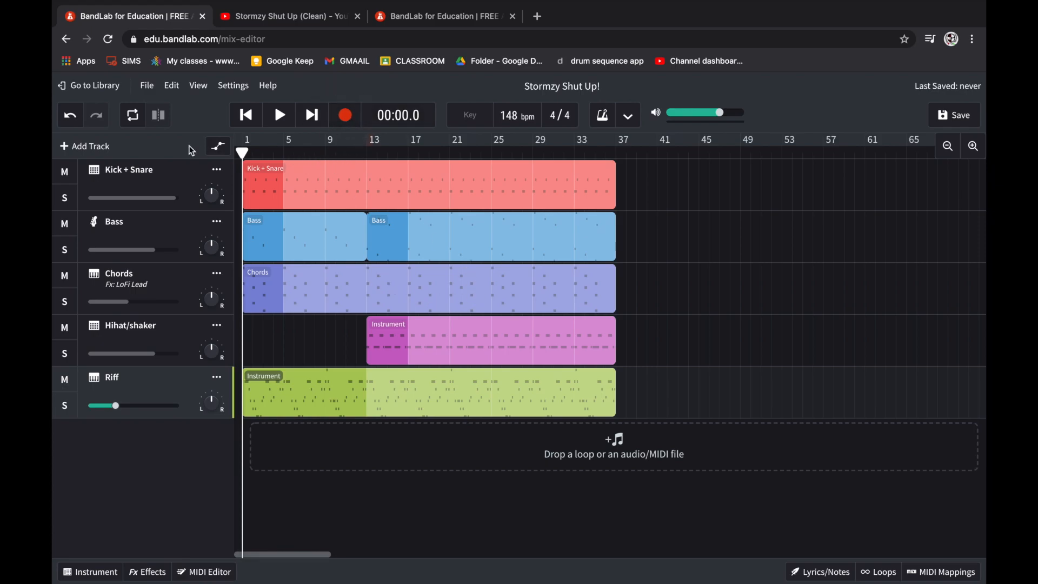
- Add a new Voice/Mic track to the project
left_click(92, 147)
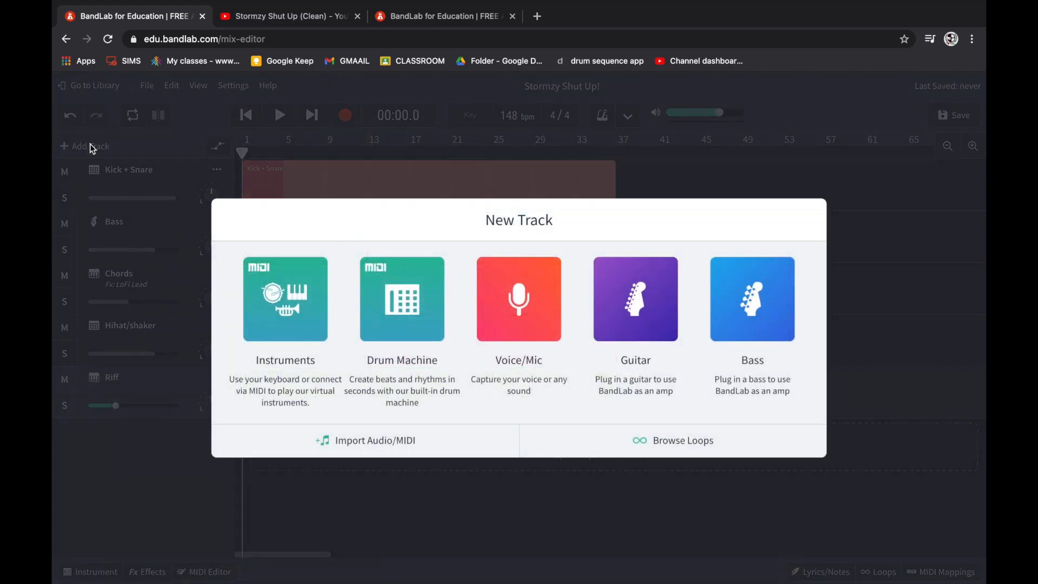
left_click(518, 308)
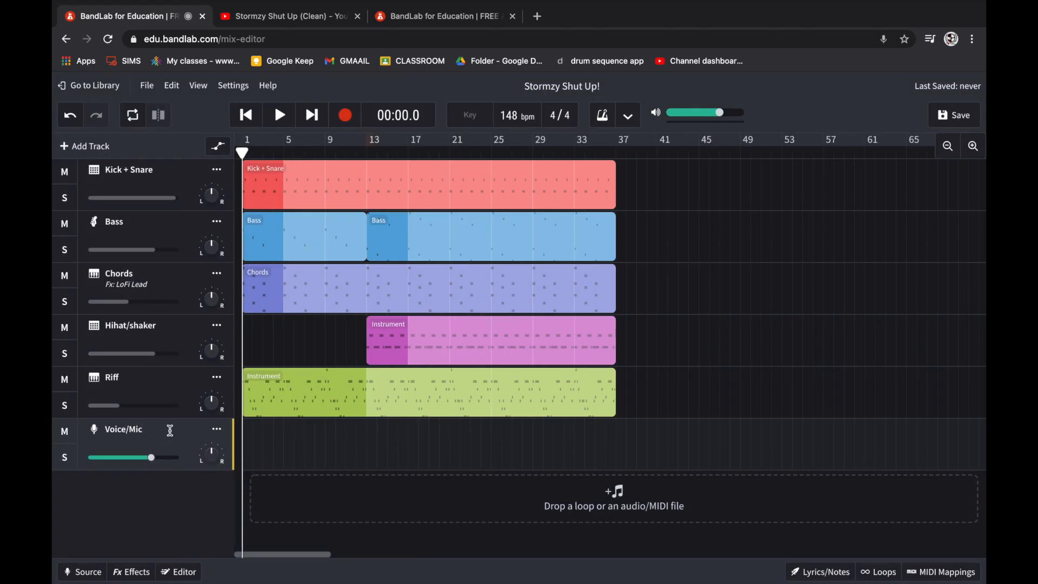